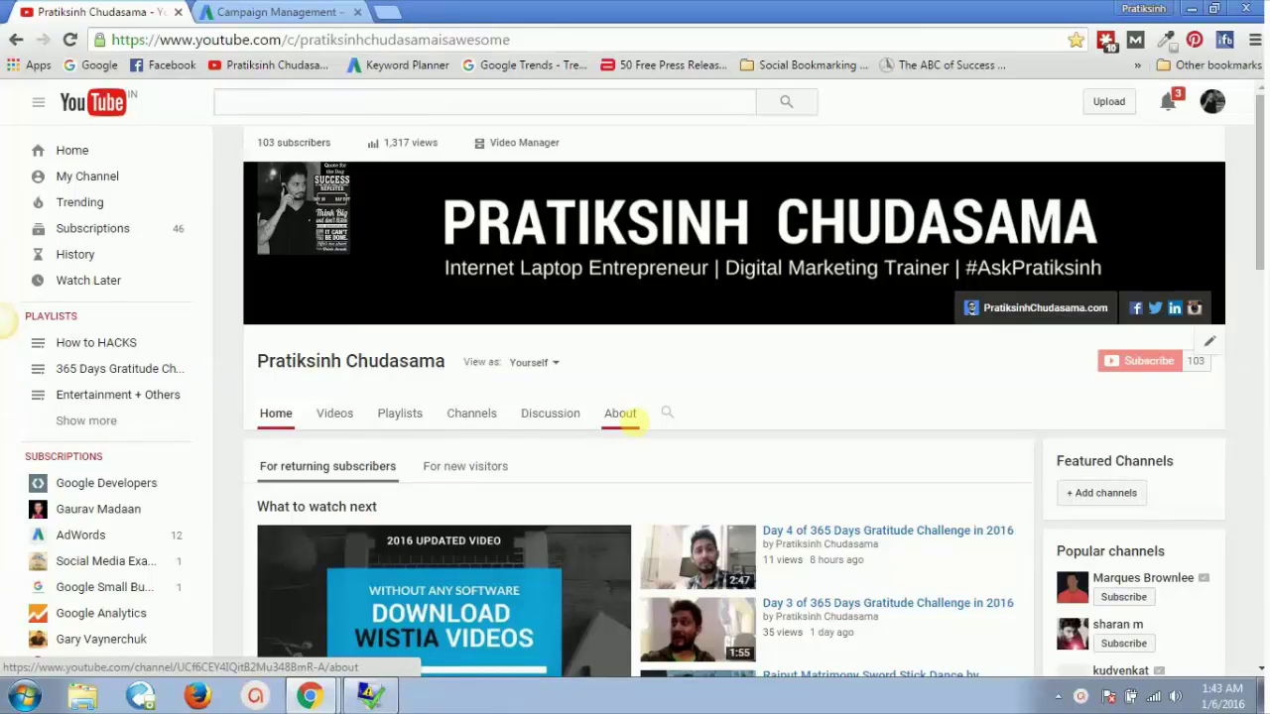
Switch to Google AdWords and start a new Display Network only campaign
click(280, 8)
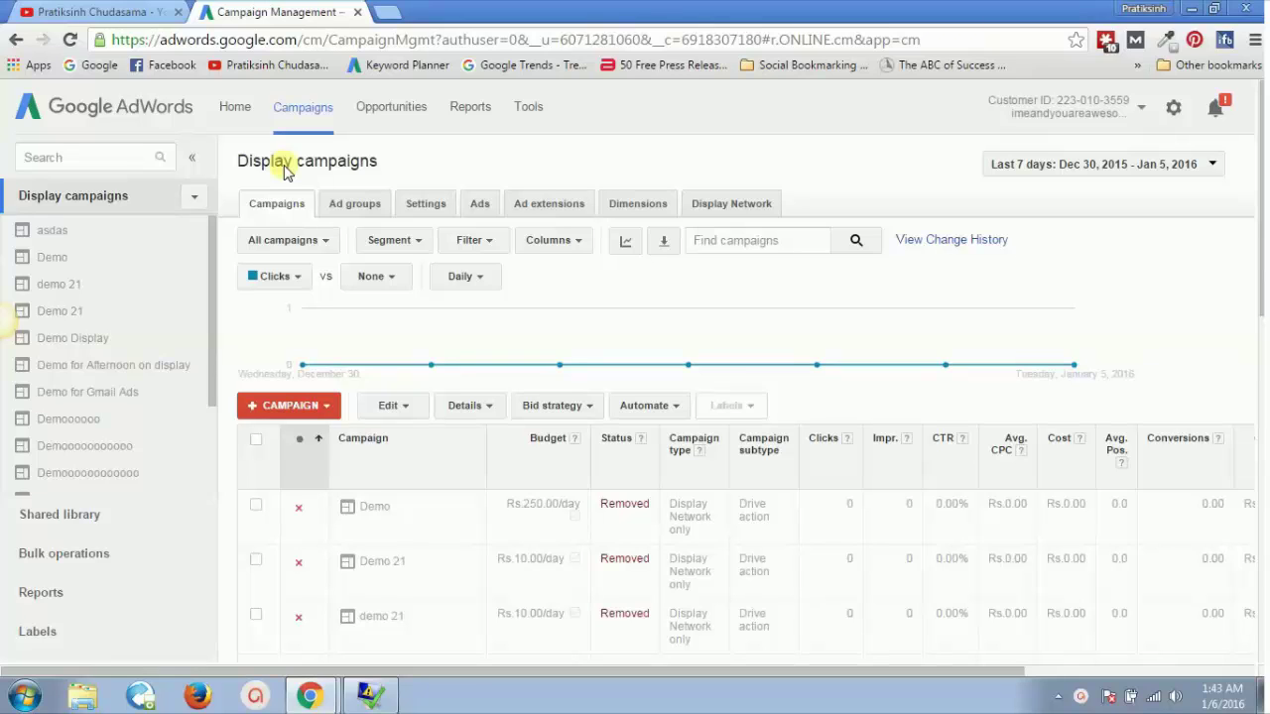
click(308, 411)
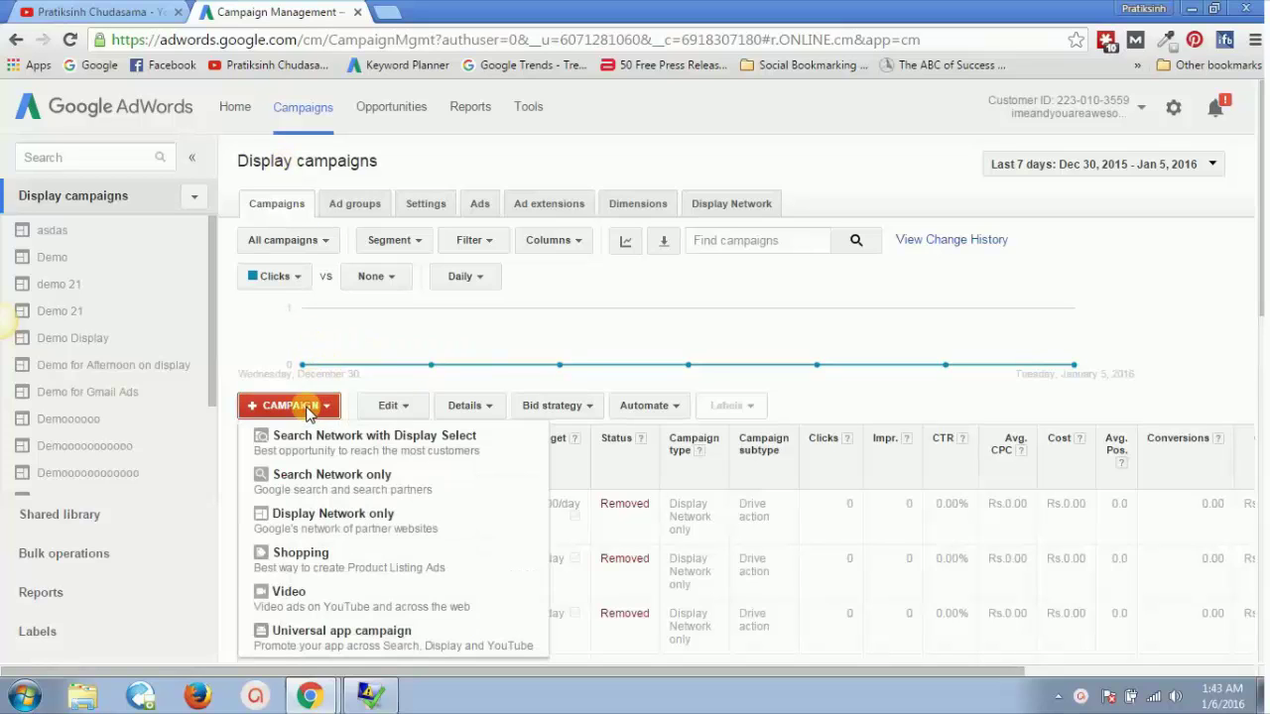
click(338, 525)
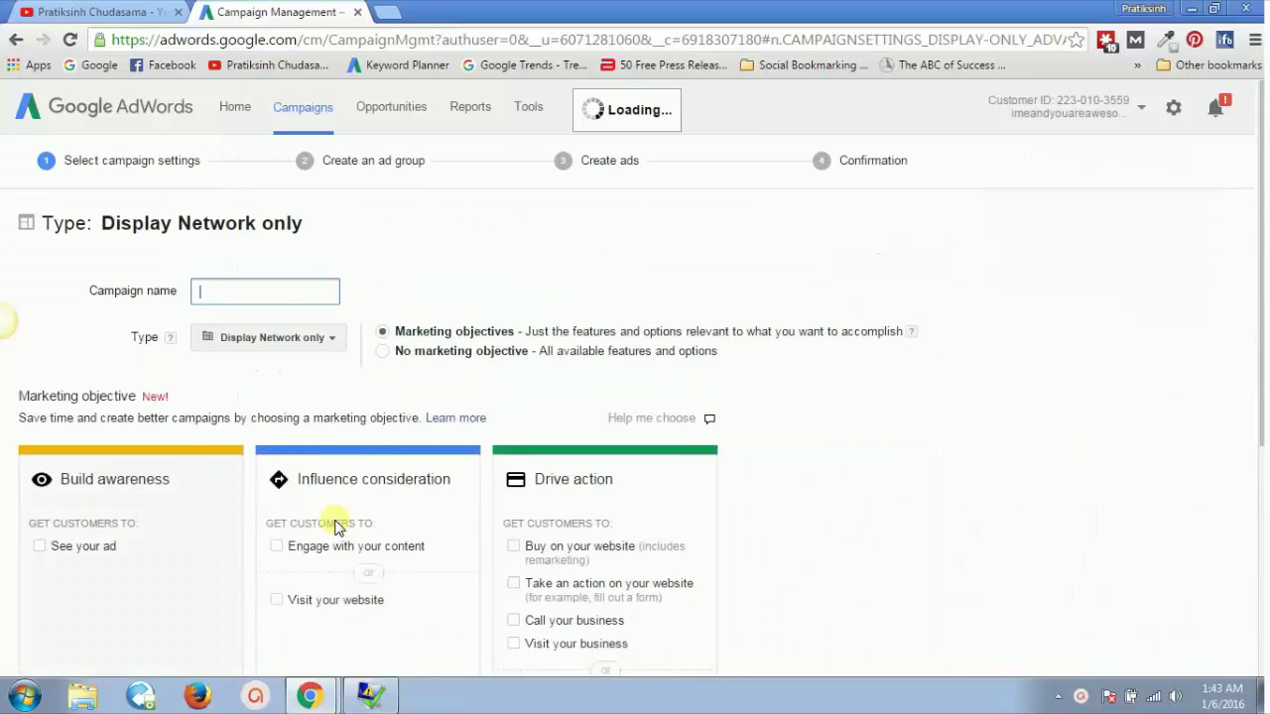
Name the campaign "Demo Gmail Ads" and select the Drive action objectives Buy on your website and Take an action on your website
click(272, 292)
text(Demo Gmail Ads)
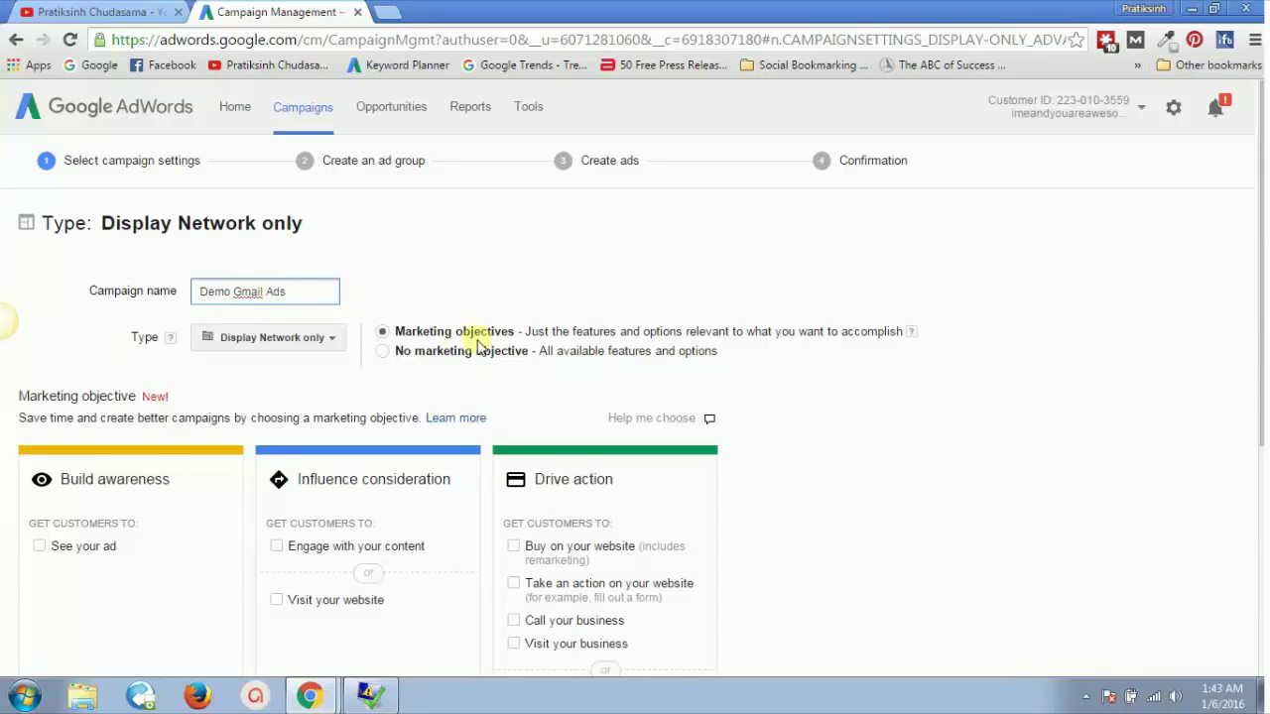
click(515, 549)
click(512, 583)
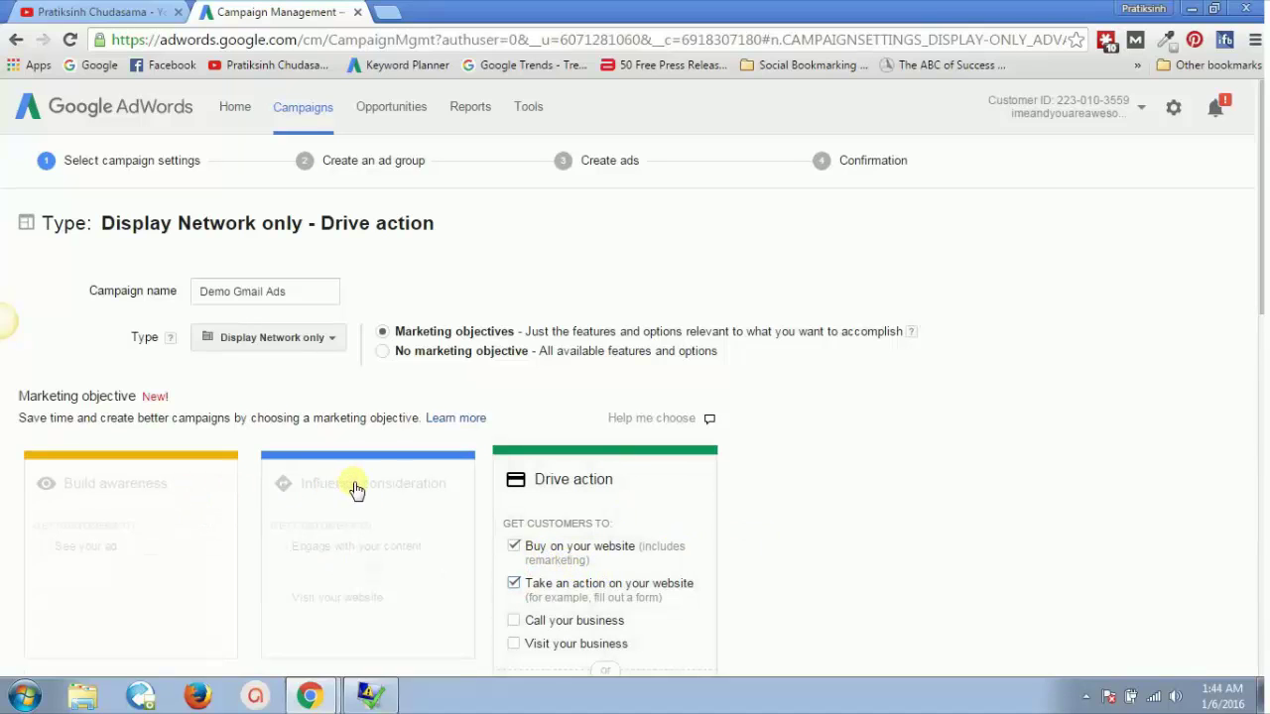
Review the campaign's location, language and bid strategy settings and set its budget to Rs. 500 per day
scroll(794, 387, down, 3)
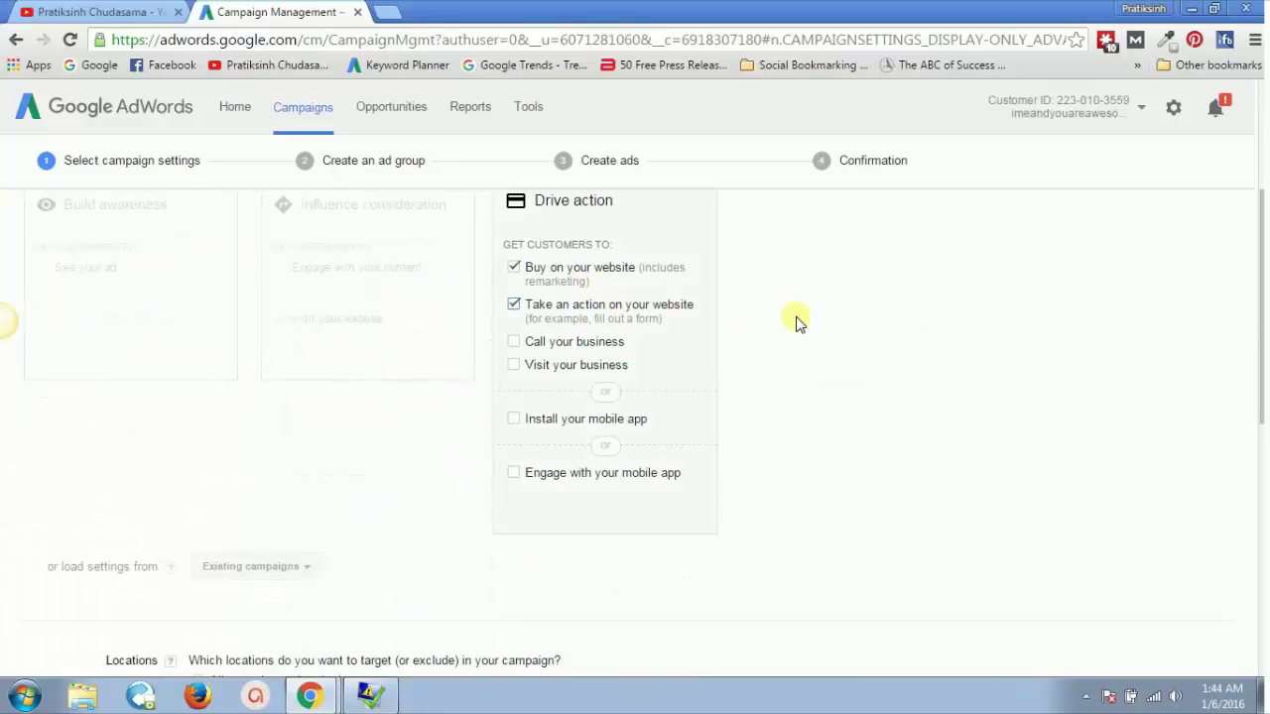
scroll(799, 322, down, 10)
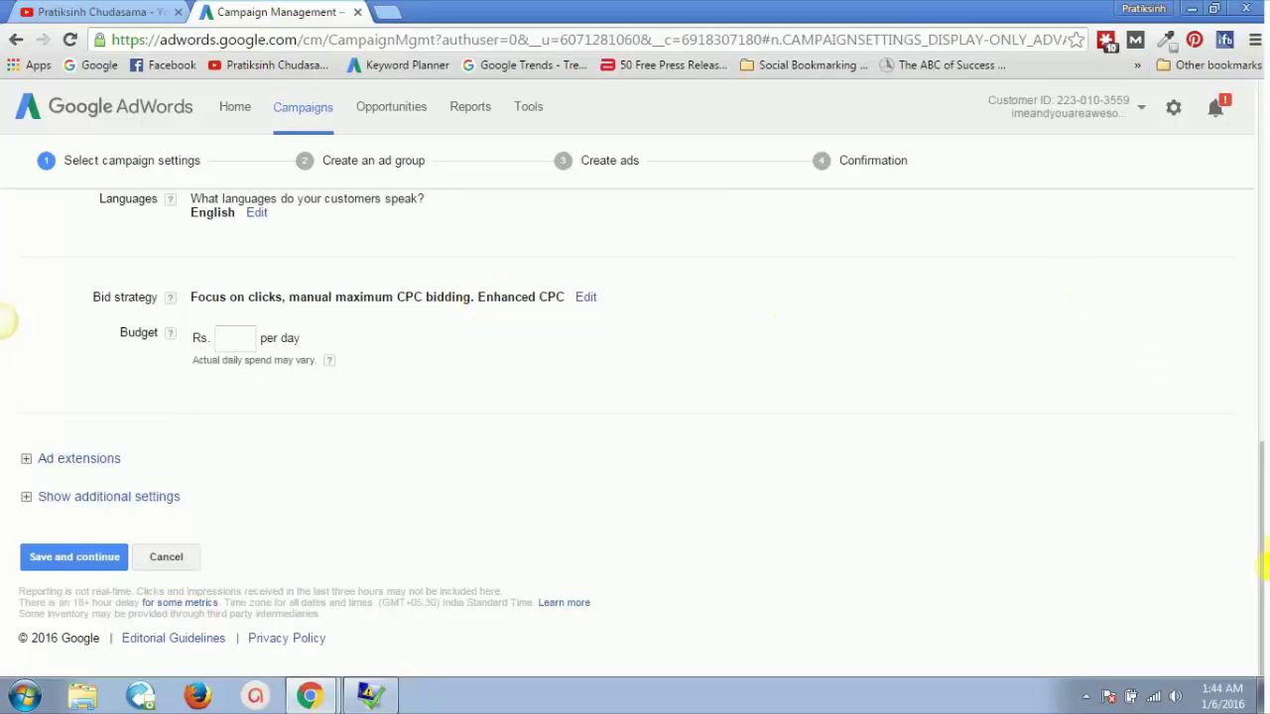
drag(1265, 491, 1265, 426)
scroll(628, 463, up, 2)
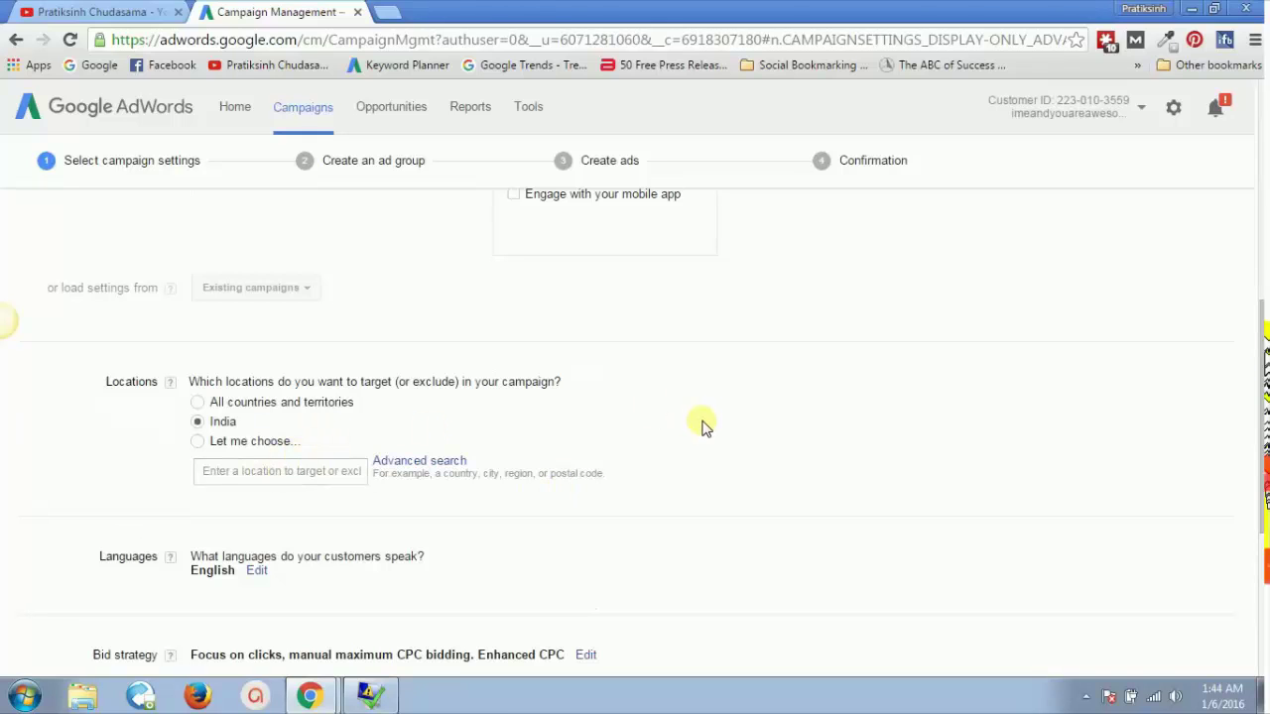
scroll(701, 424, down, 2)
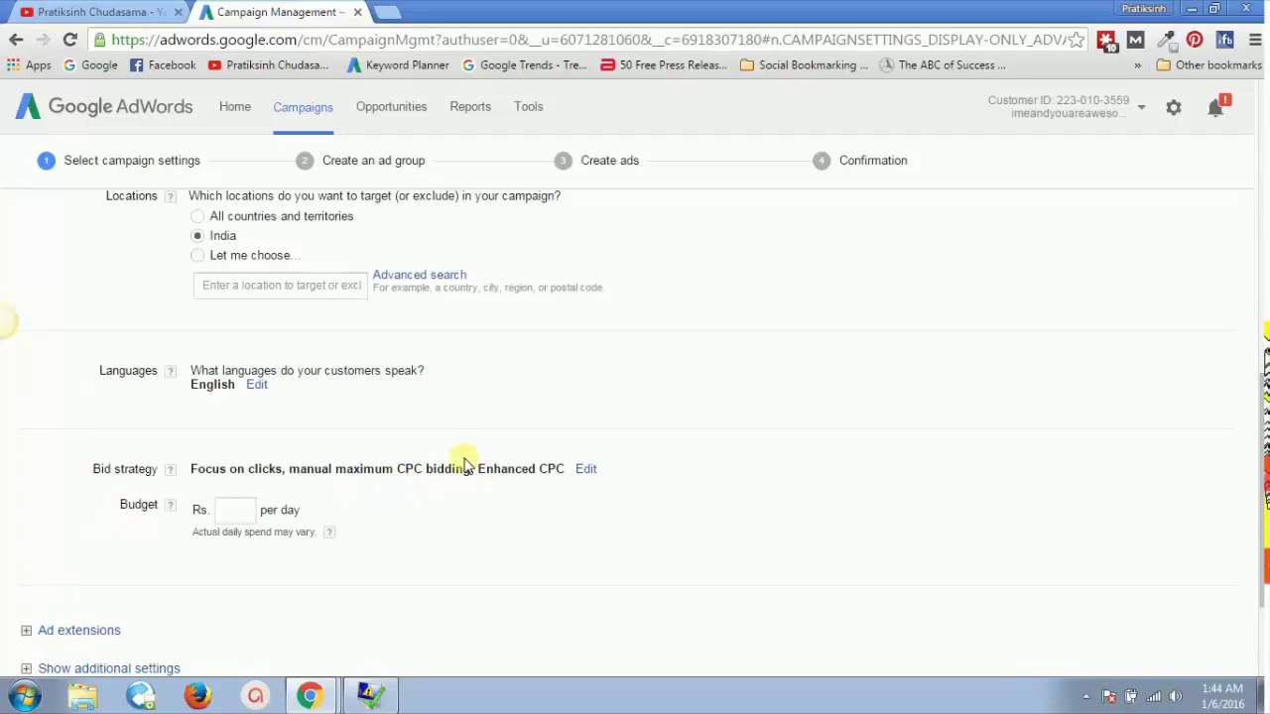
click(238, 511)
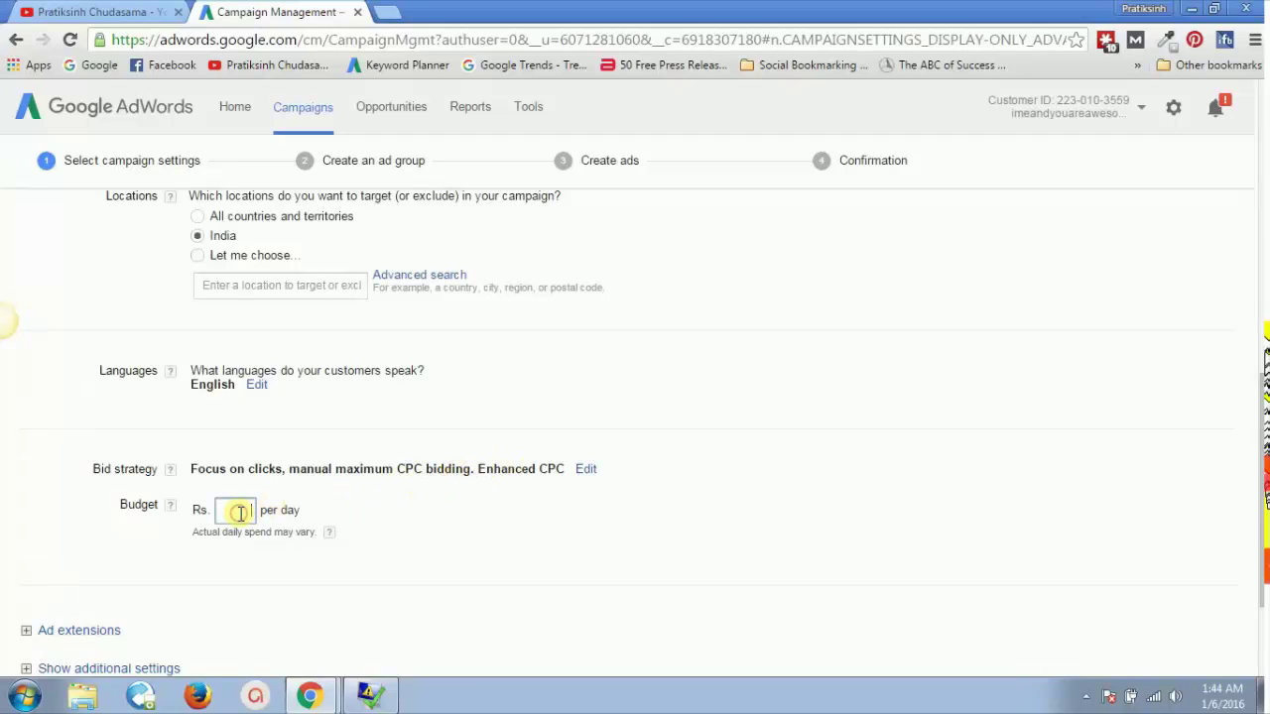
text(10)
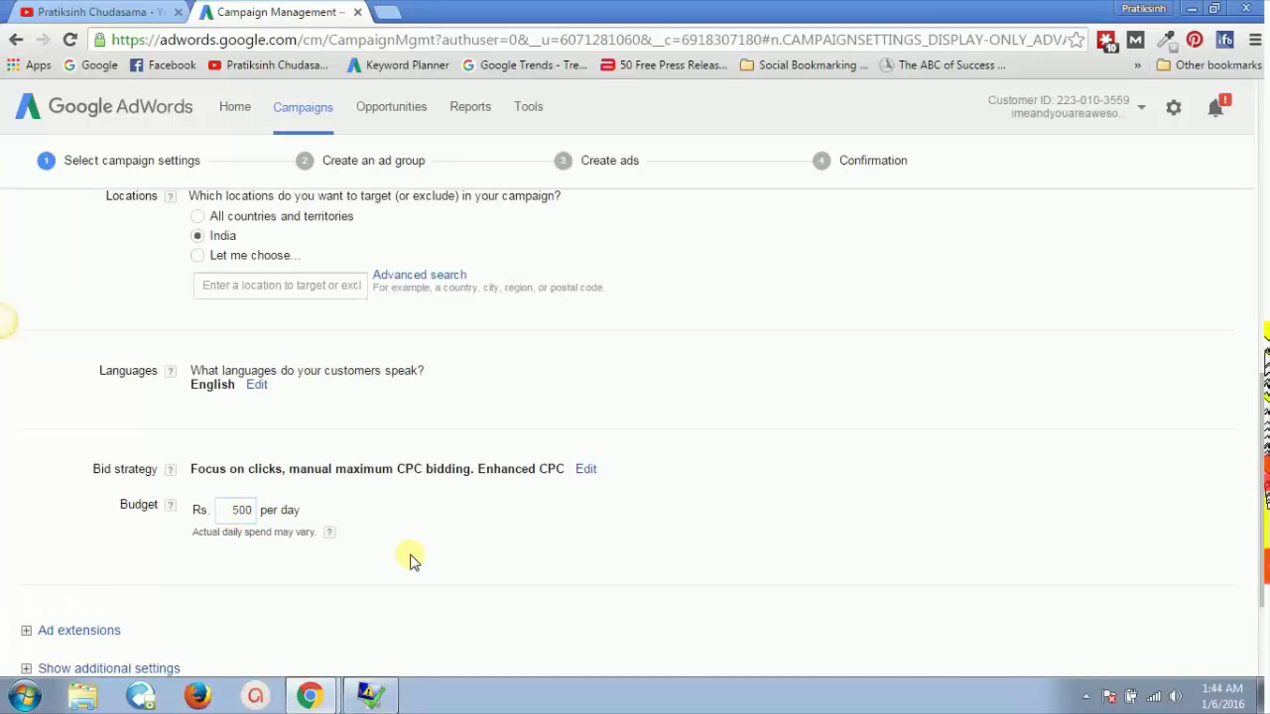
Expand the additional campaign settings to review them, and save the campaign settings to continue to ad group creation
scroll(411, 559, down, 2)
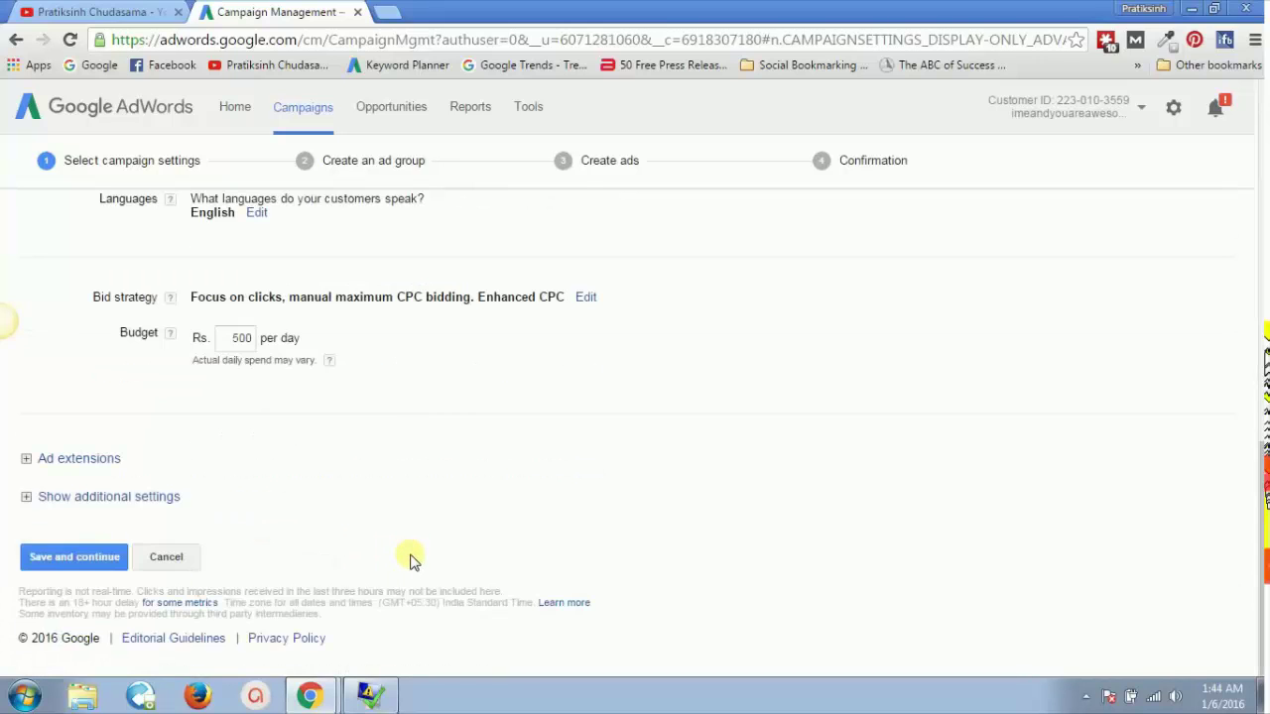
click(47, 506)
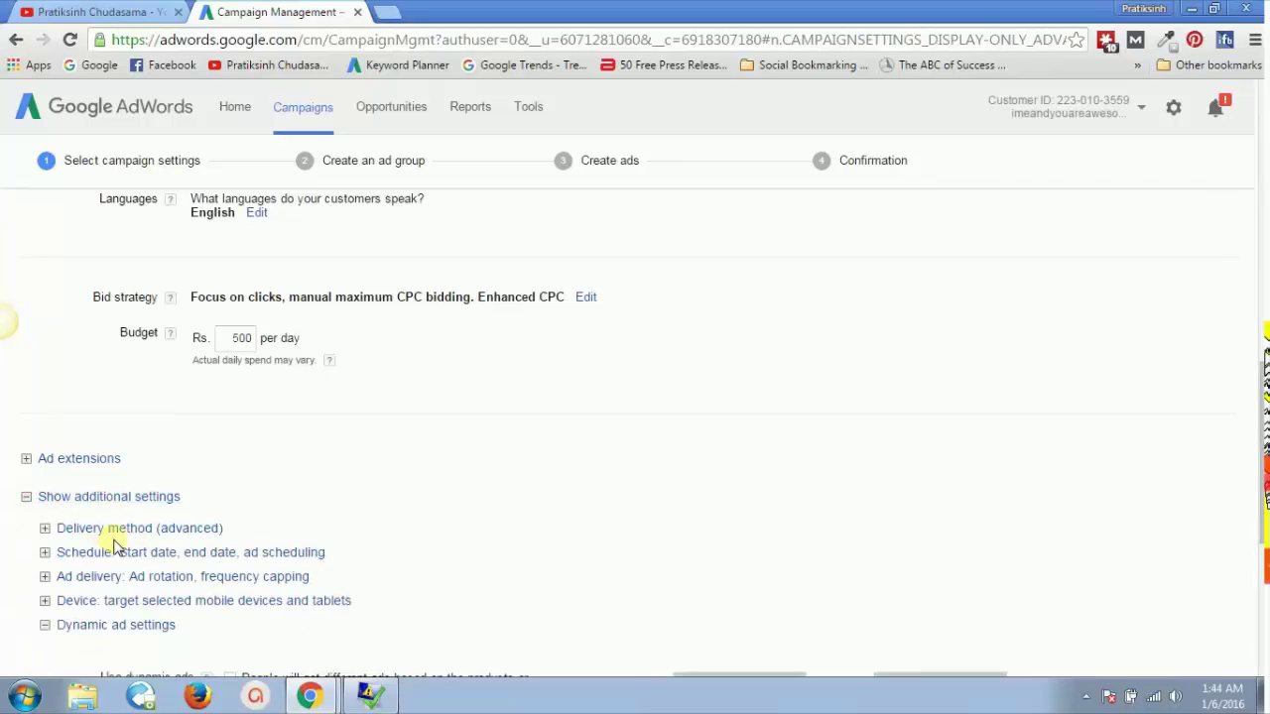
scroll(392, 488, down, 2)
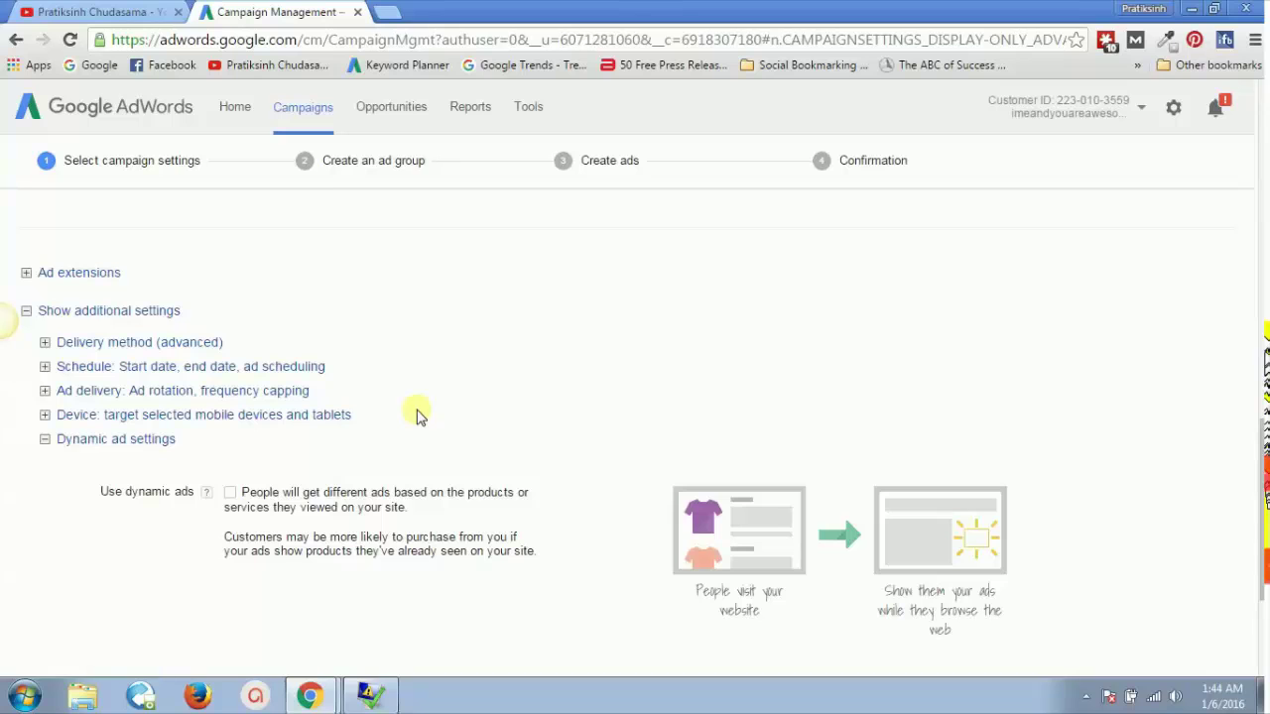
scroll(416, 415, down, 2)
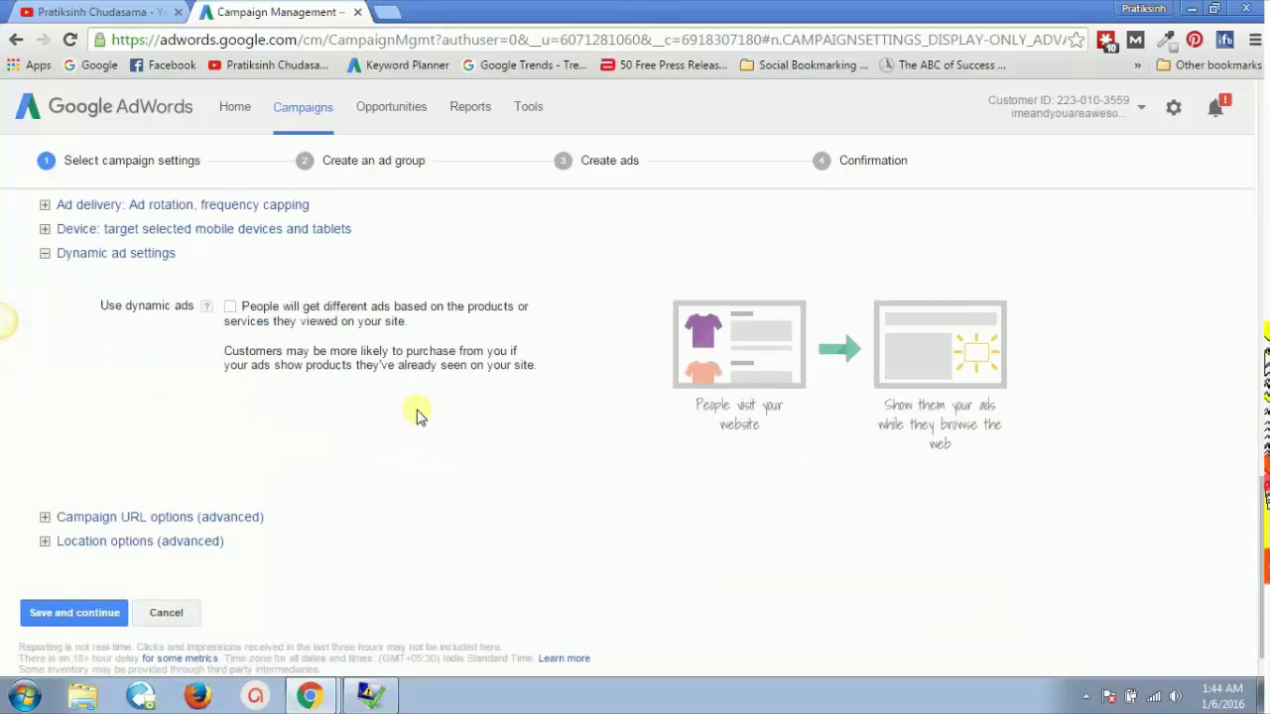
click(77, 615)
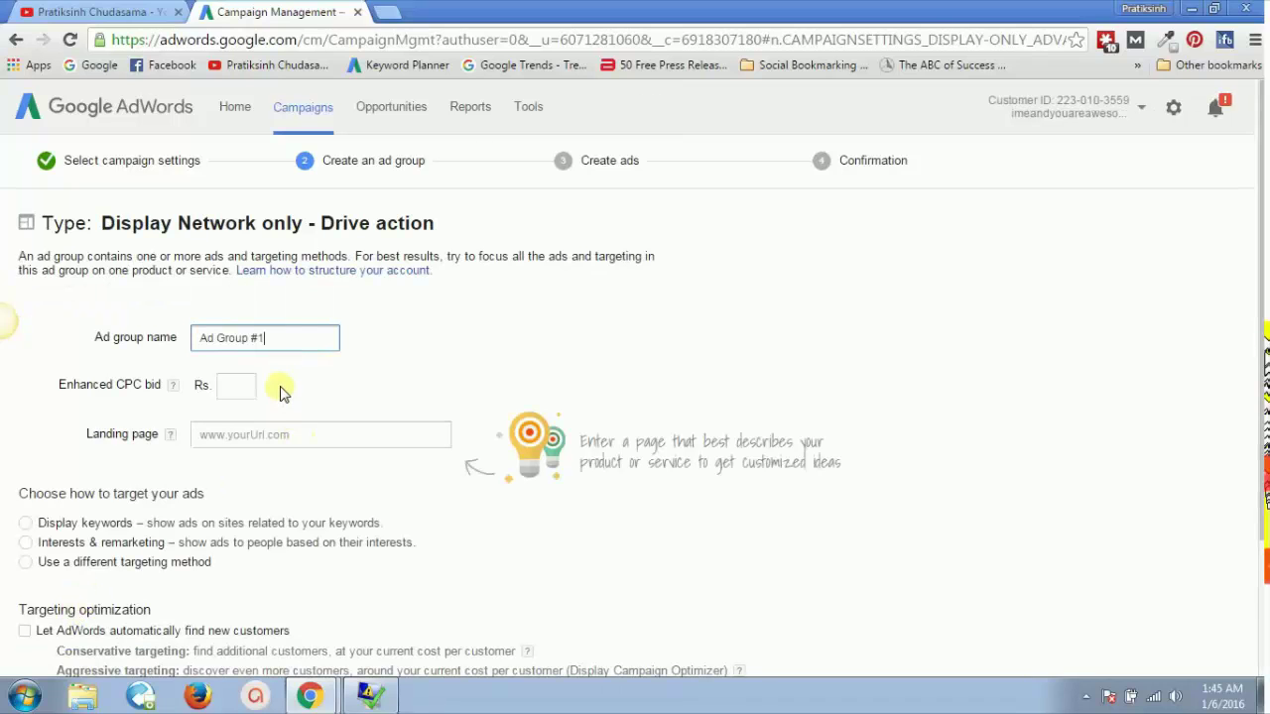
Name the ad group "Demo Adgroup for gmail ads" and set its Enhanced CPC bid to Rs. 100
triple_click(280, 342)
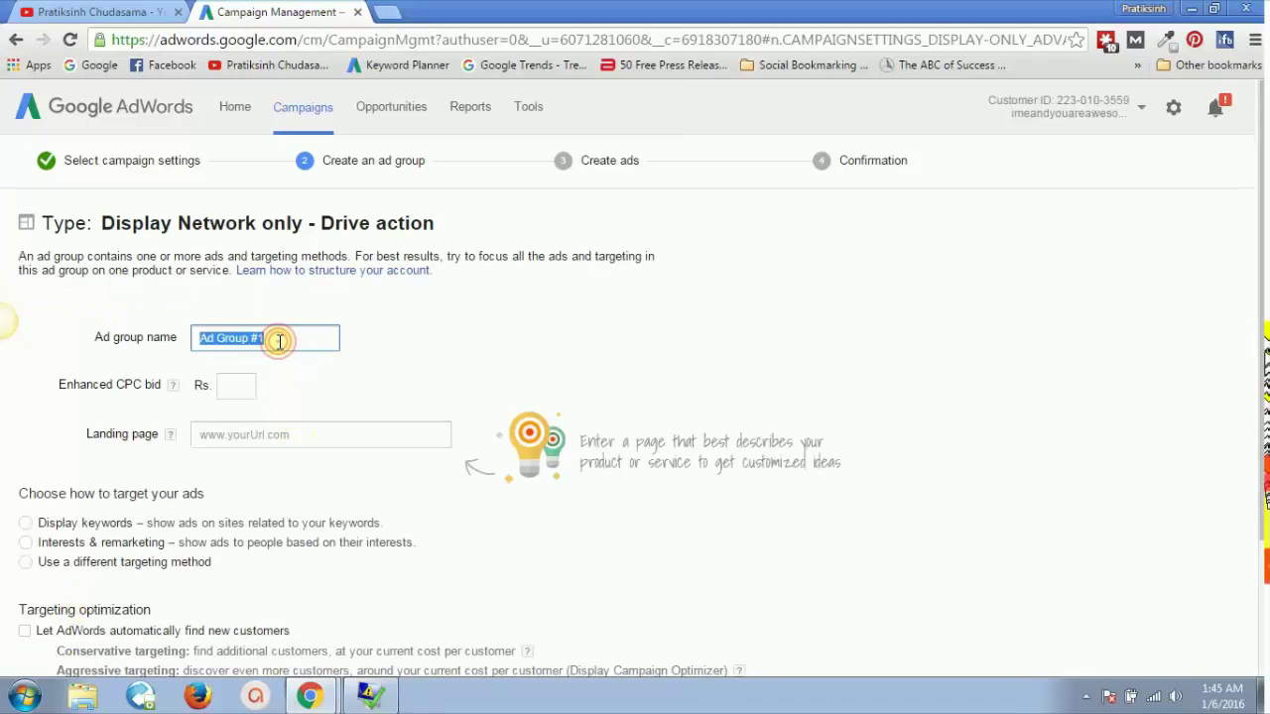
text(Demo Adg)
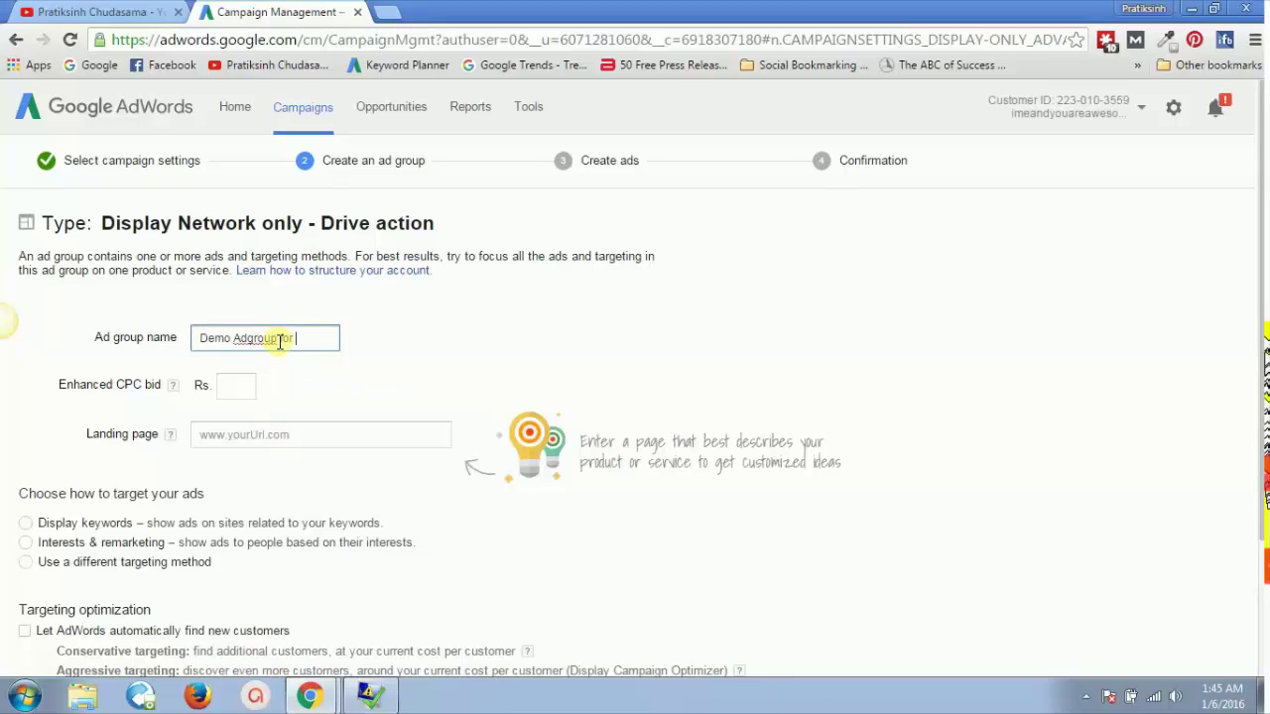
text(roup for gmail ads)
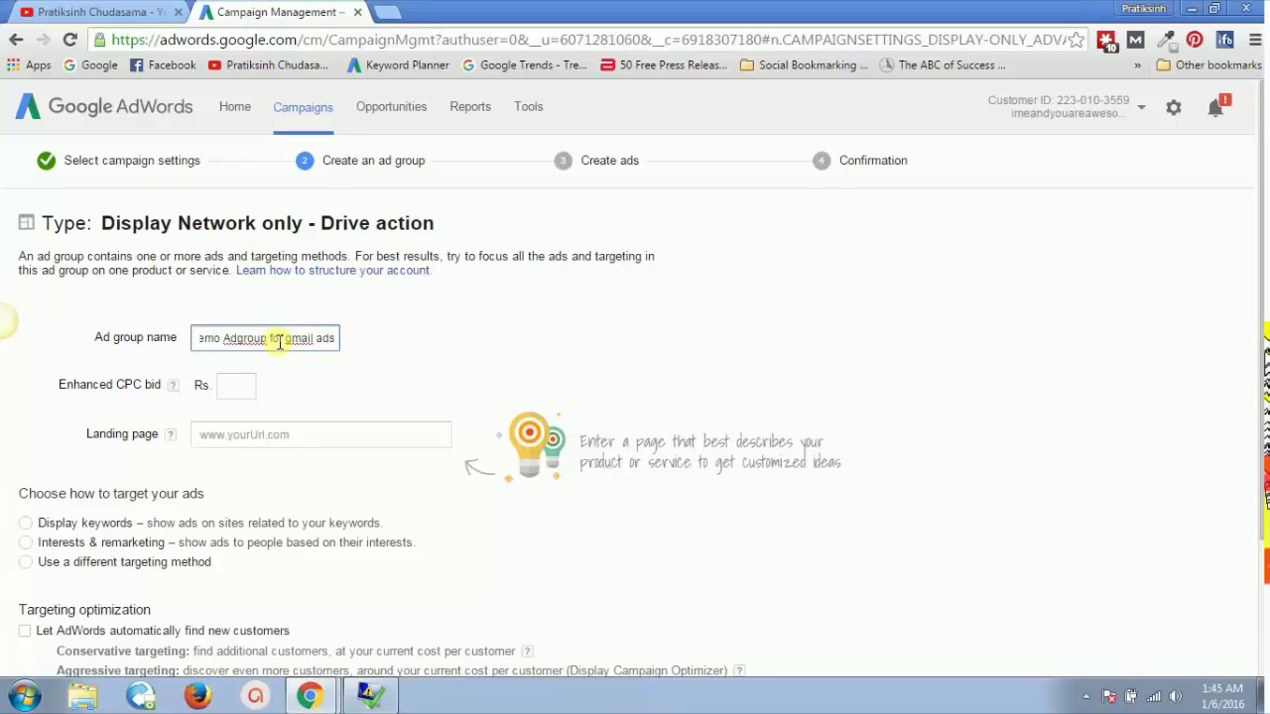
click(229, 389)
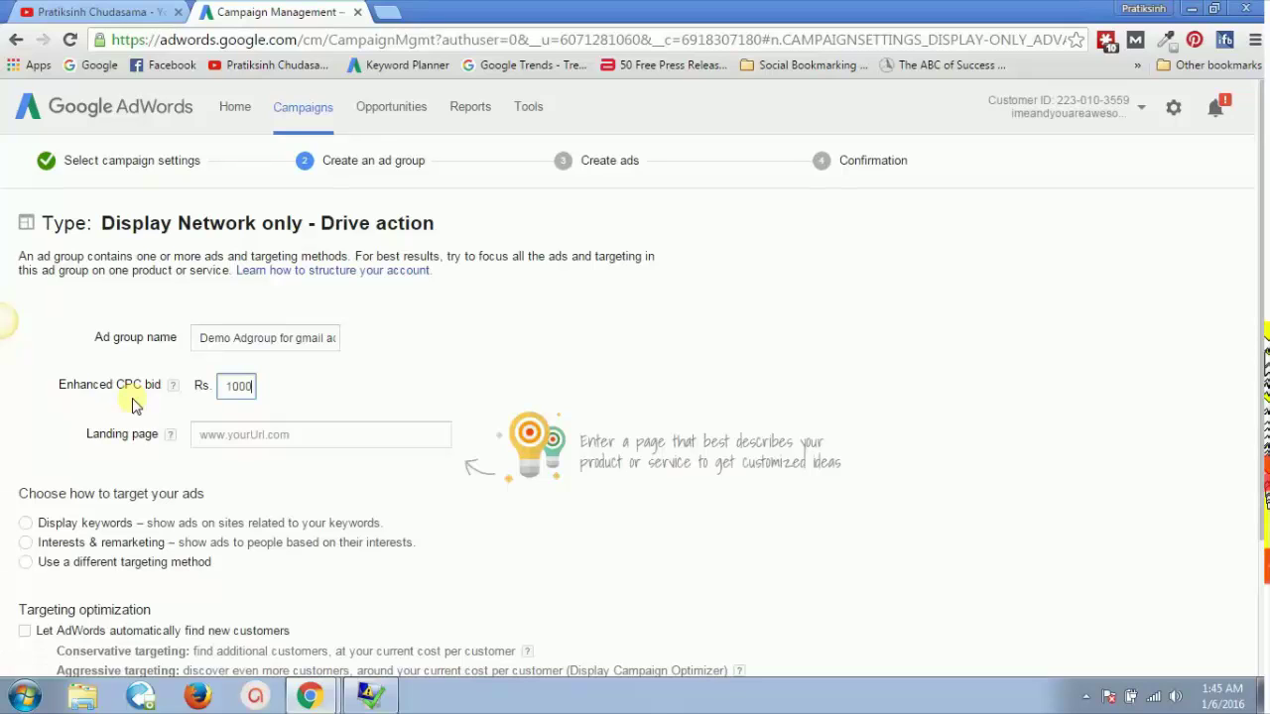
Open the advertiser's personal website in a new browser tab and copy its address into the ad group's landing page
click(263, 437)
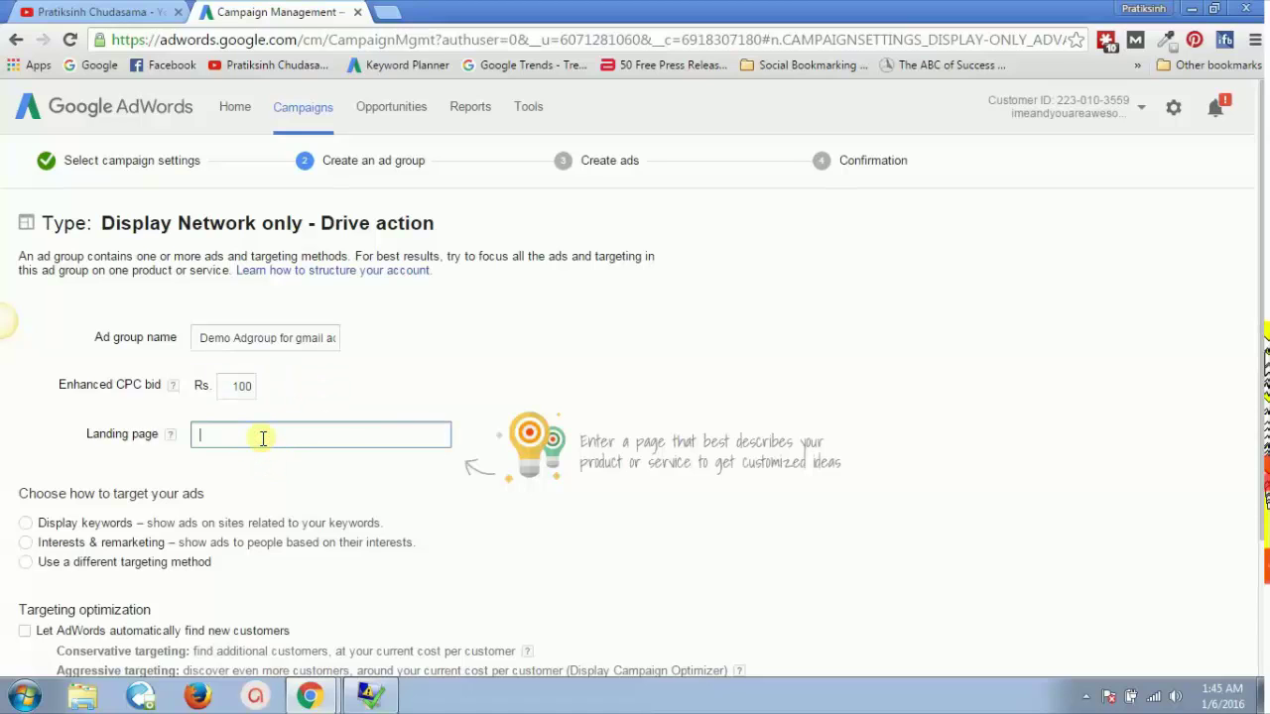
click(386, 14)
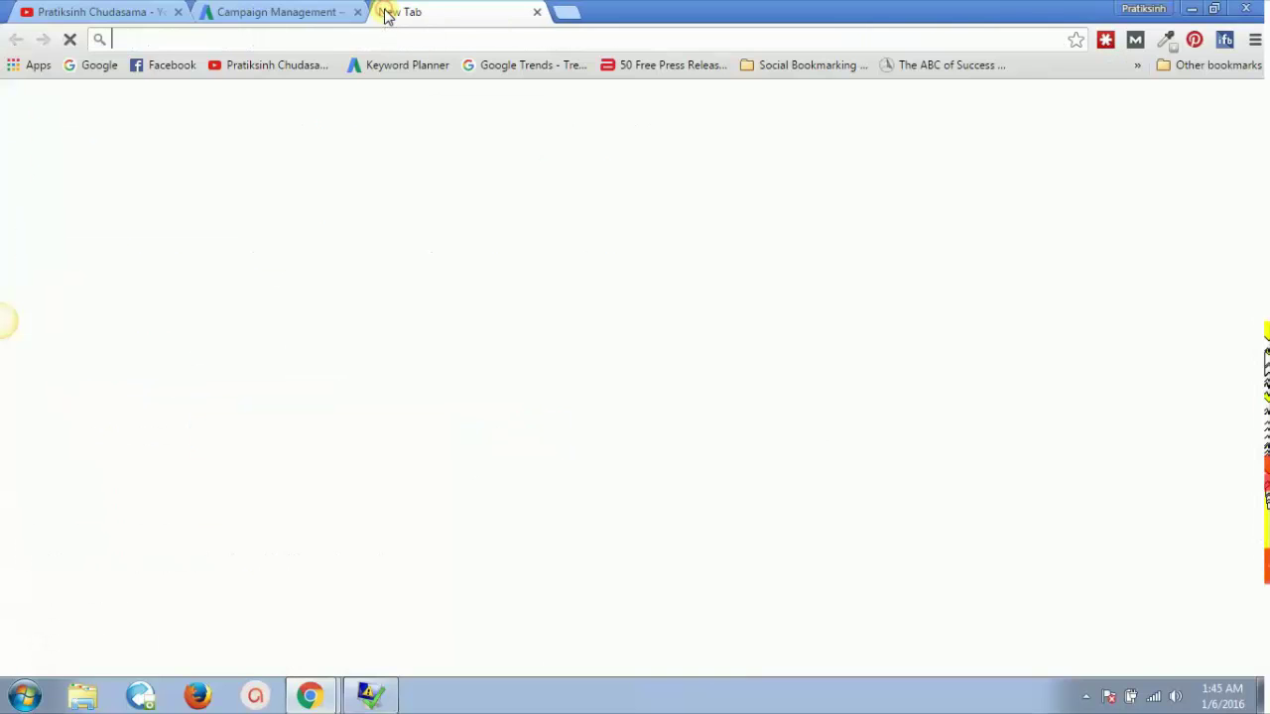
text(ww.)
text(w)
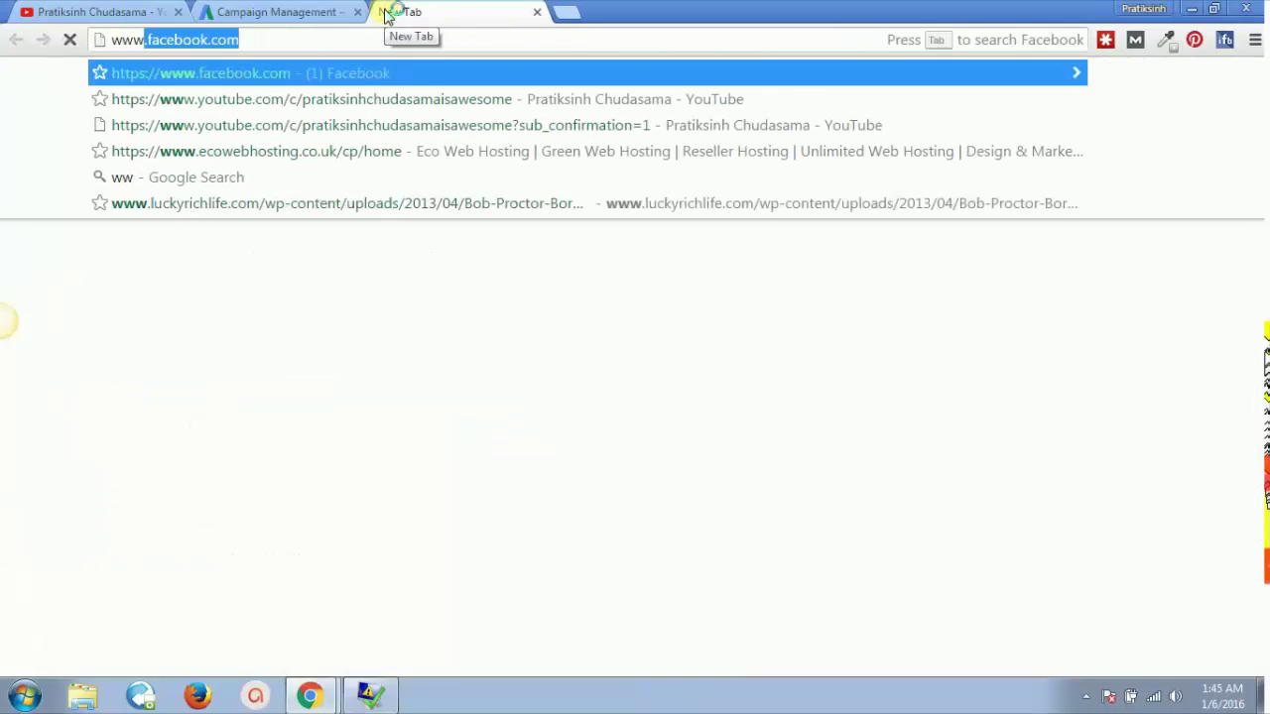
text(pratik)
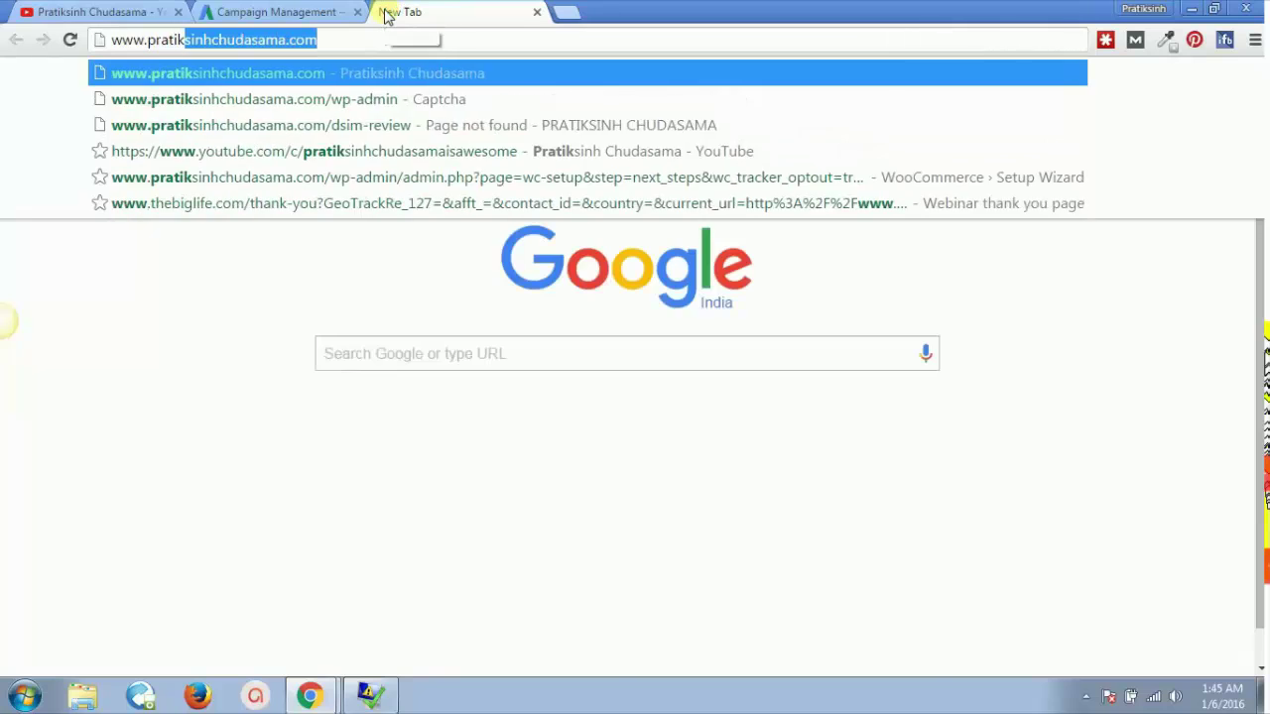
key(Return)
click(303, 45)
key(ctrl+c)
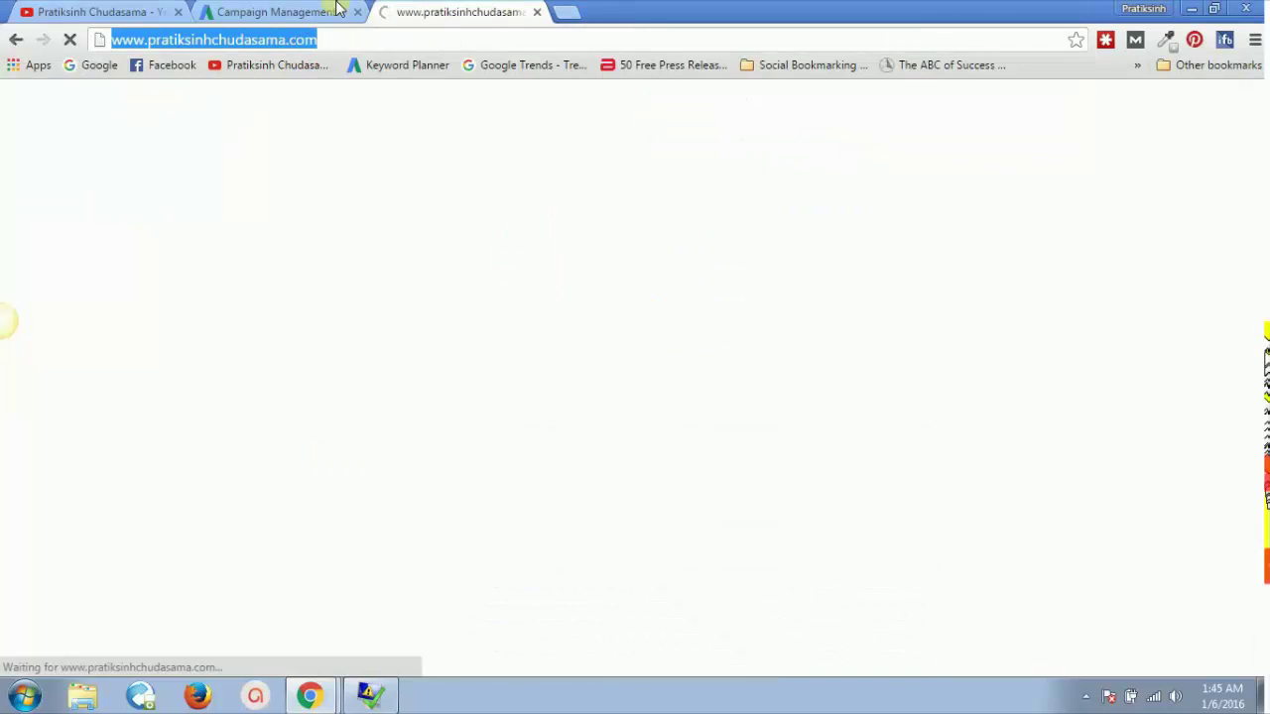
click(327, 12)
key(ctrl+v)
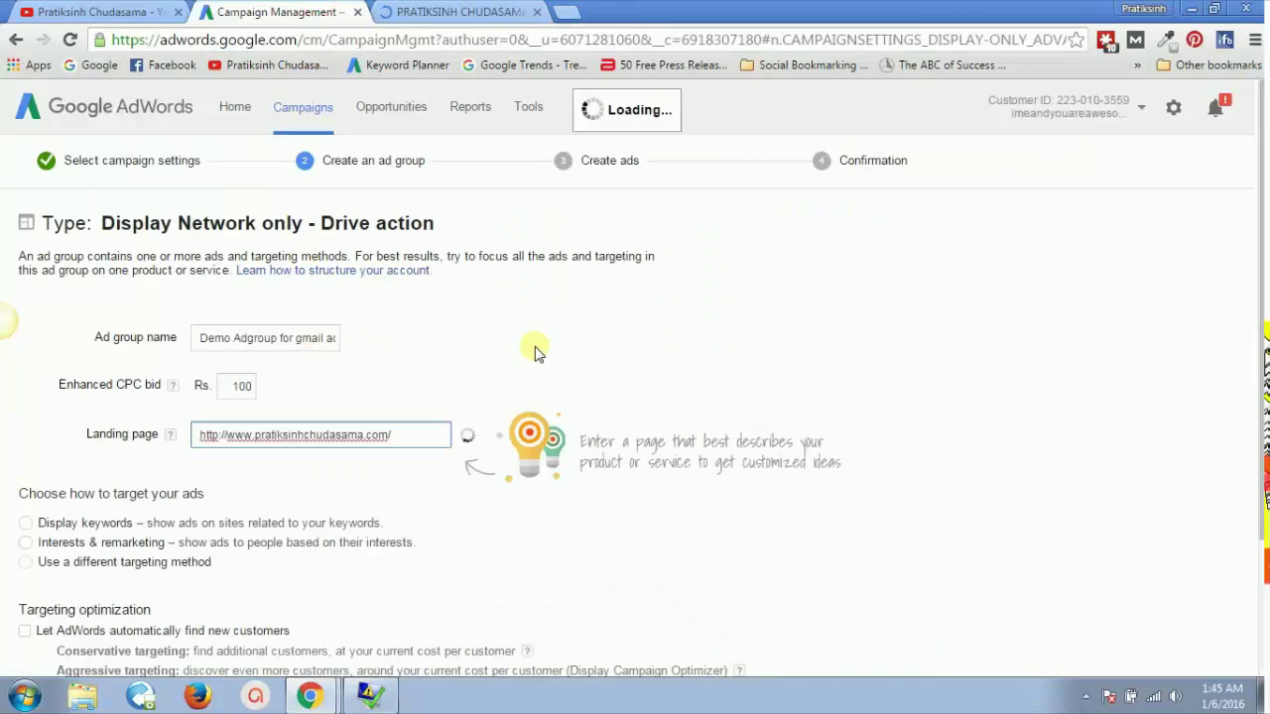
Choose a different targeting method for the ads and set it to Placements
scroll(536, 352, down, 3)
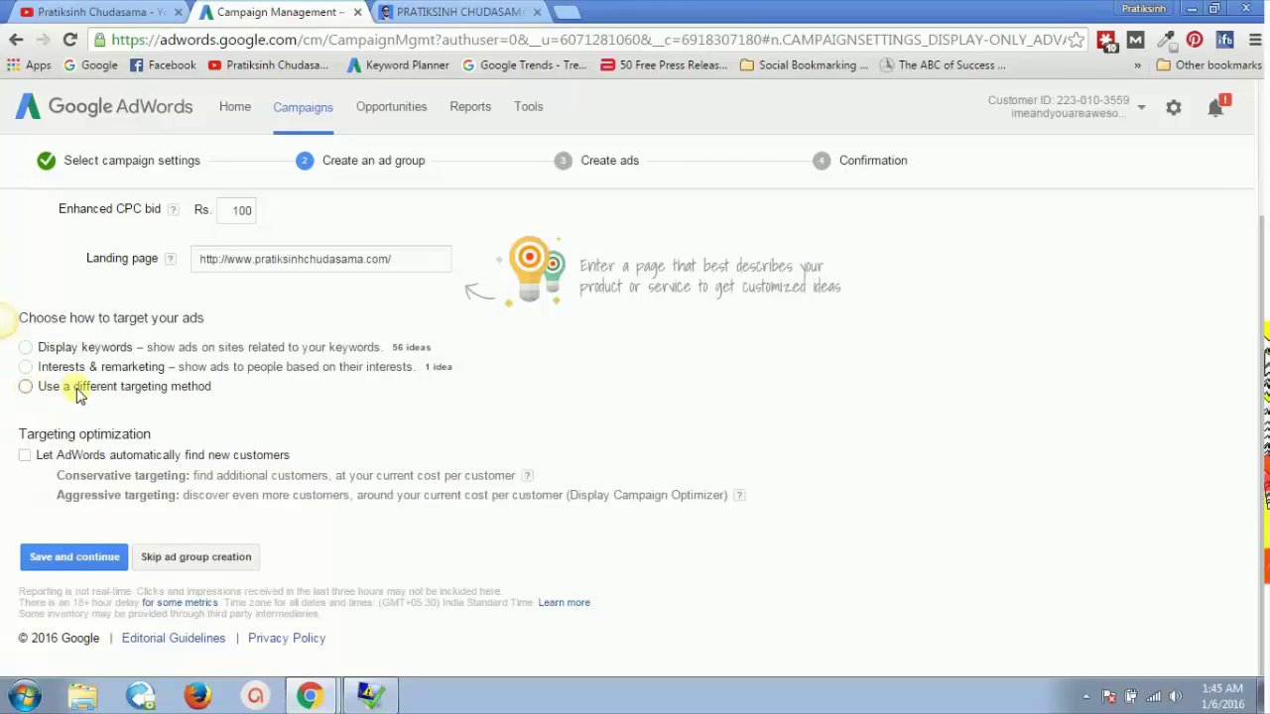
click(26, 387)
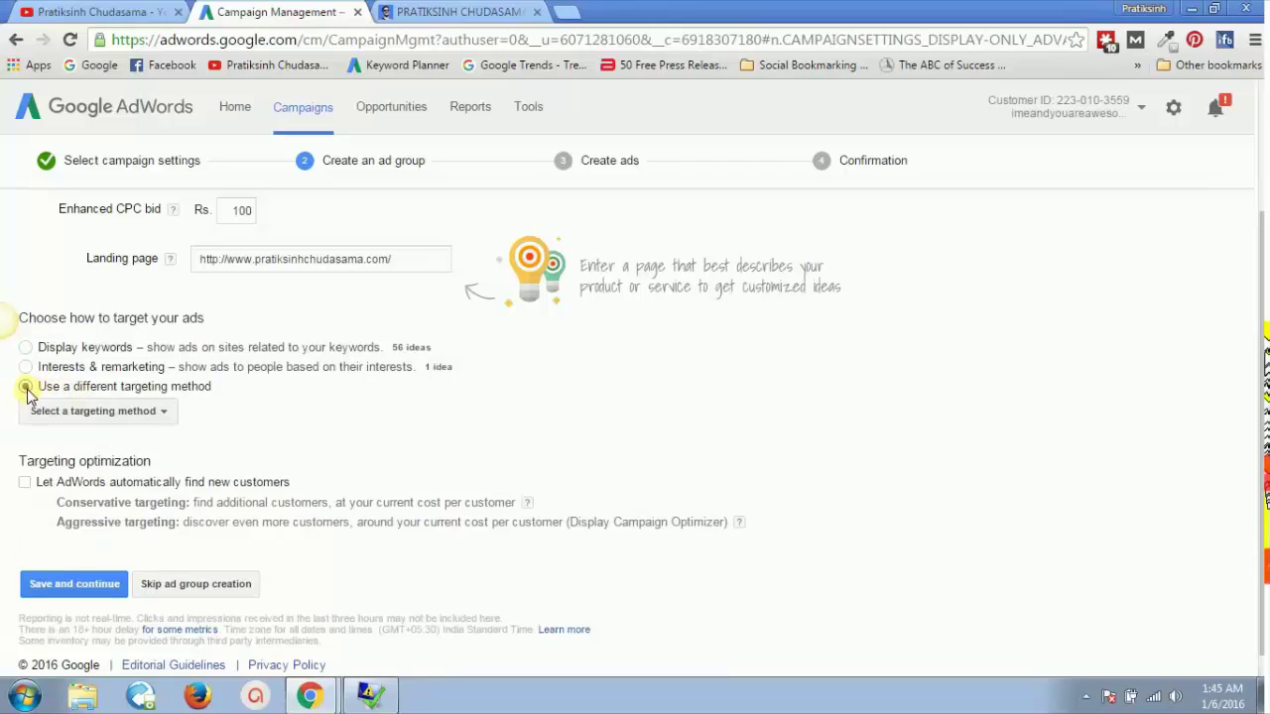
click(61, 412)
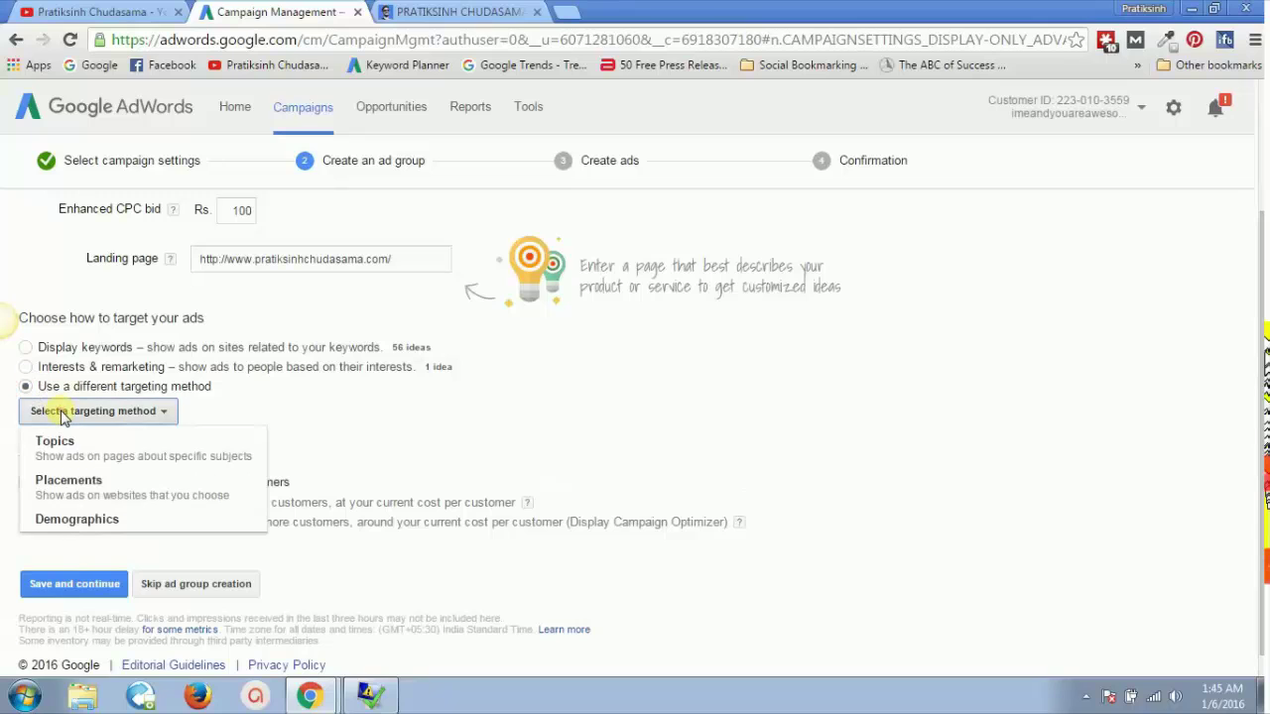
click(67, 484)
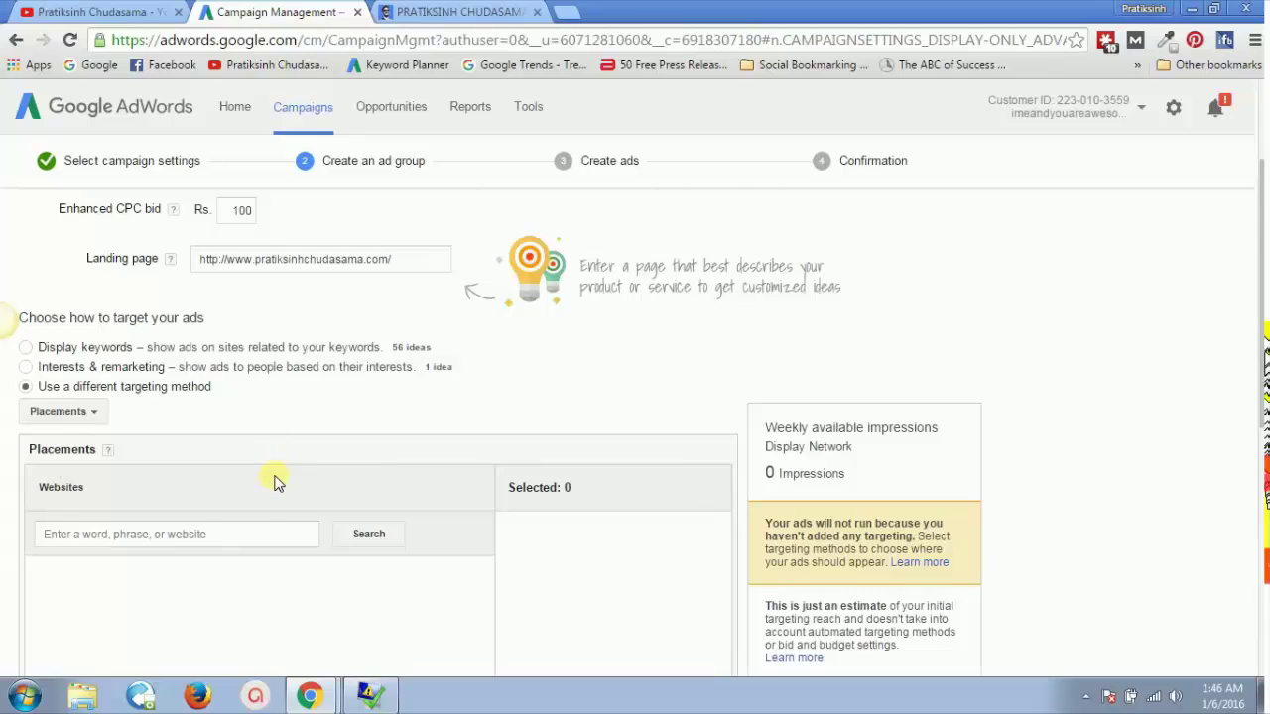
Search the placements for mail.google.com and add that website to the selected placements
scroll(276, 483, down, 2)
click(182, 348)
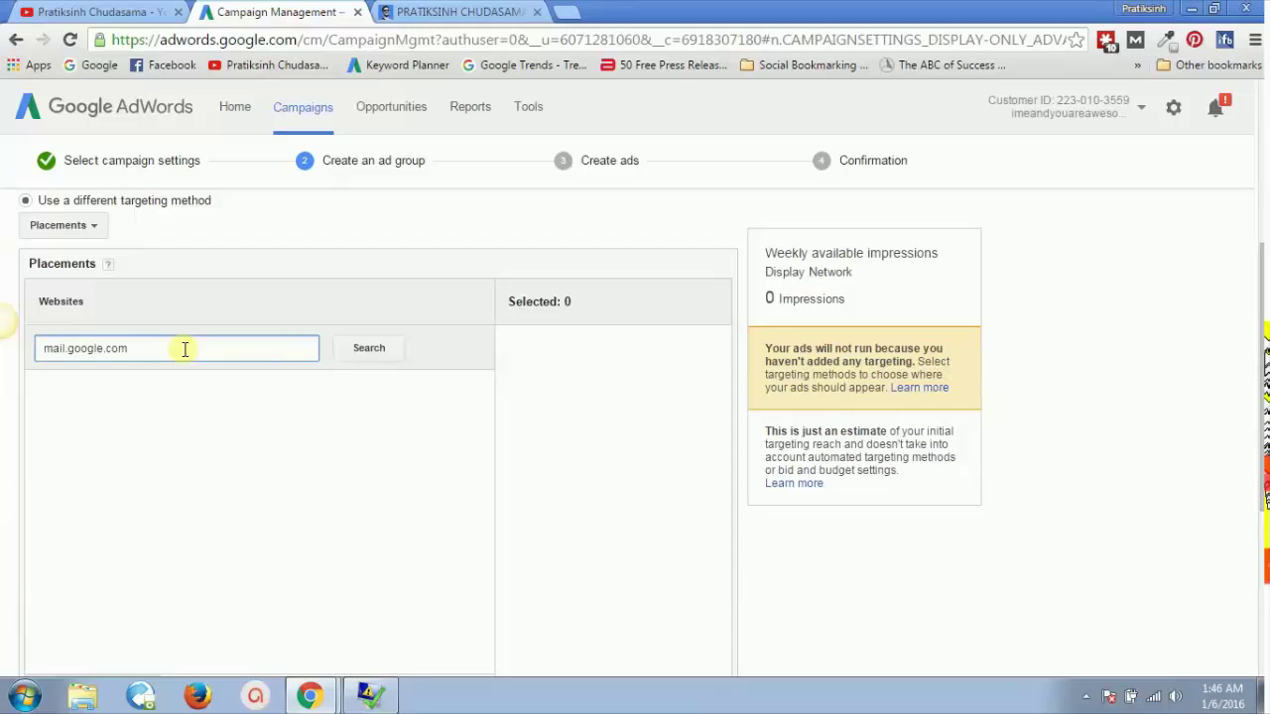
click(349, 348)
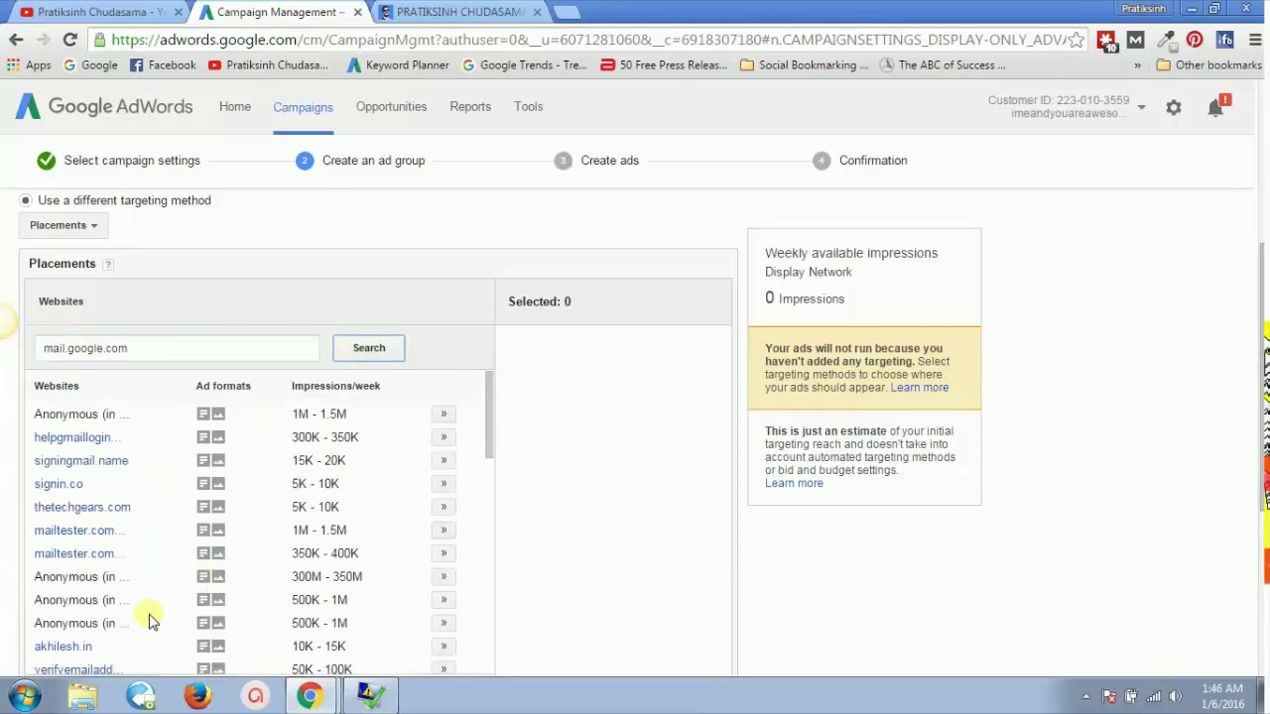
drag(488, 382, 490, 464)
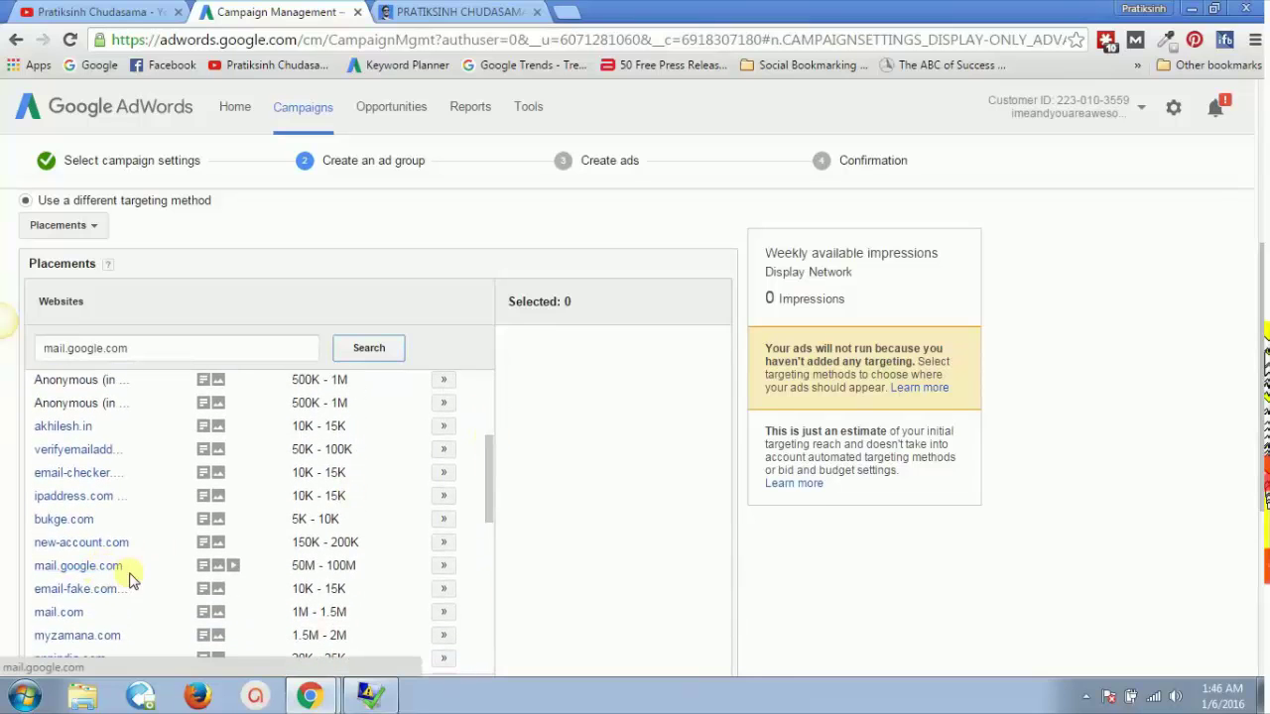
click(444, 565)
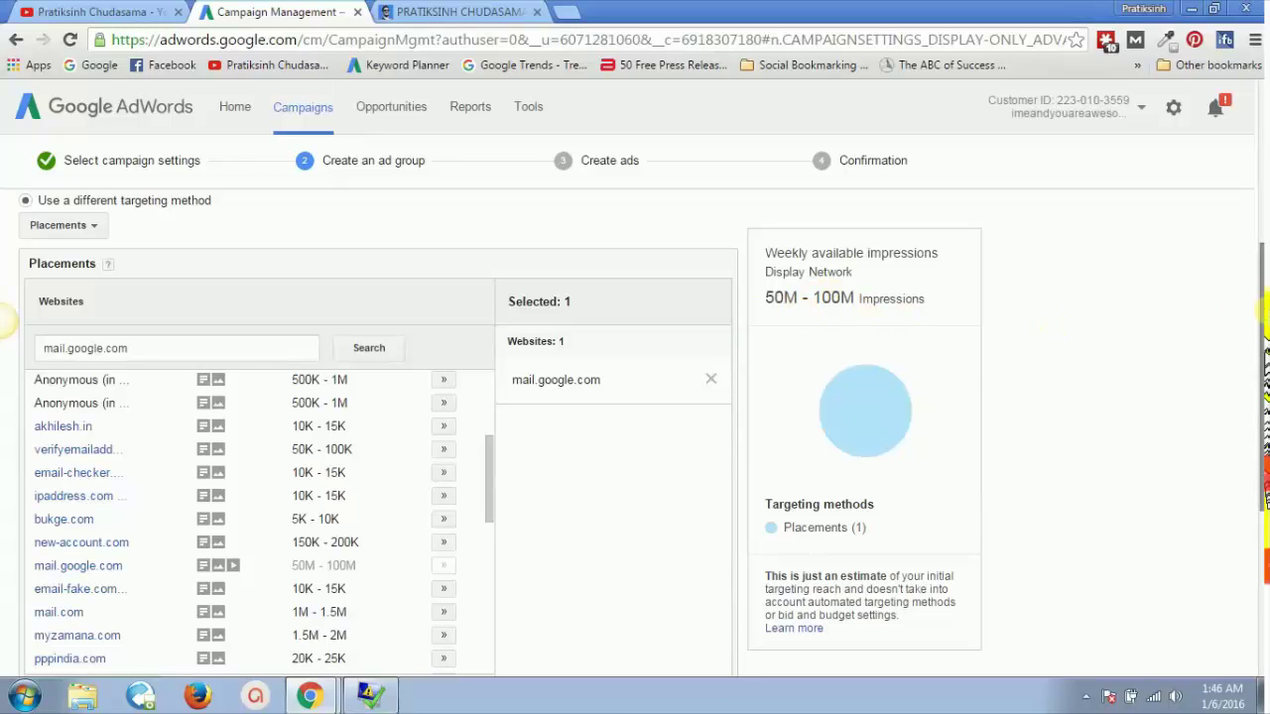
scroll(1265, 387, down, 2)
drag(1265, 387, 1265, 446)
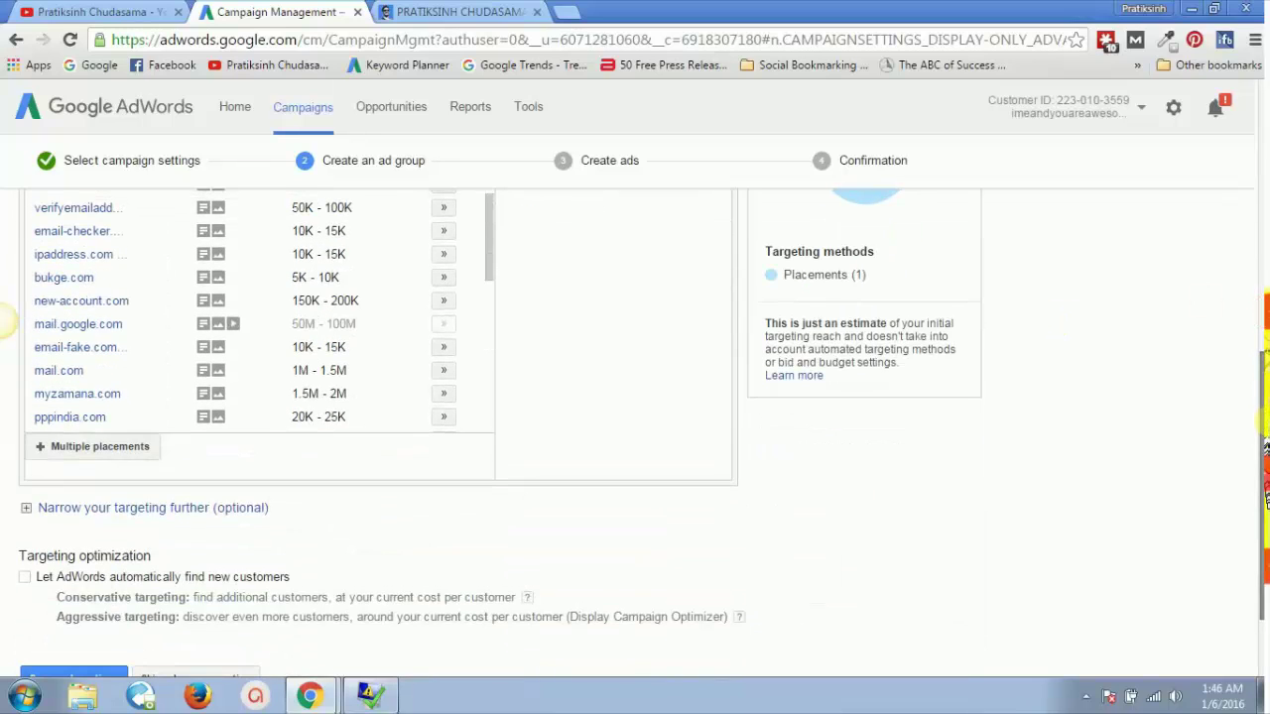
Narrow the ad group's targeting further with Display keywords and look through the suggested keyword ideas
click(129, 514)
click(119, 537)
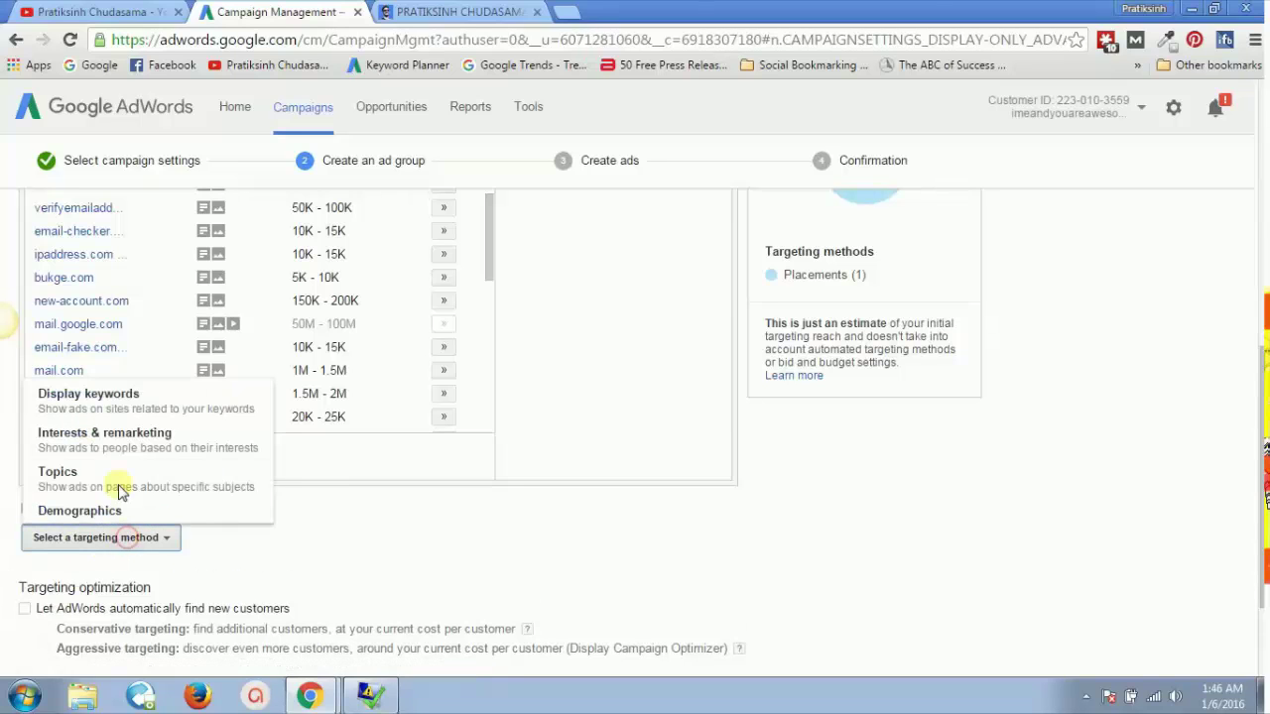
click(109, 415)
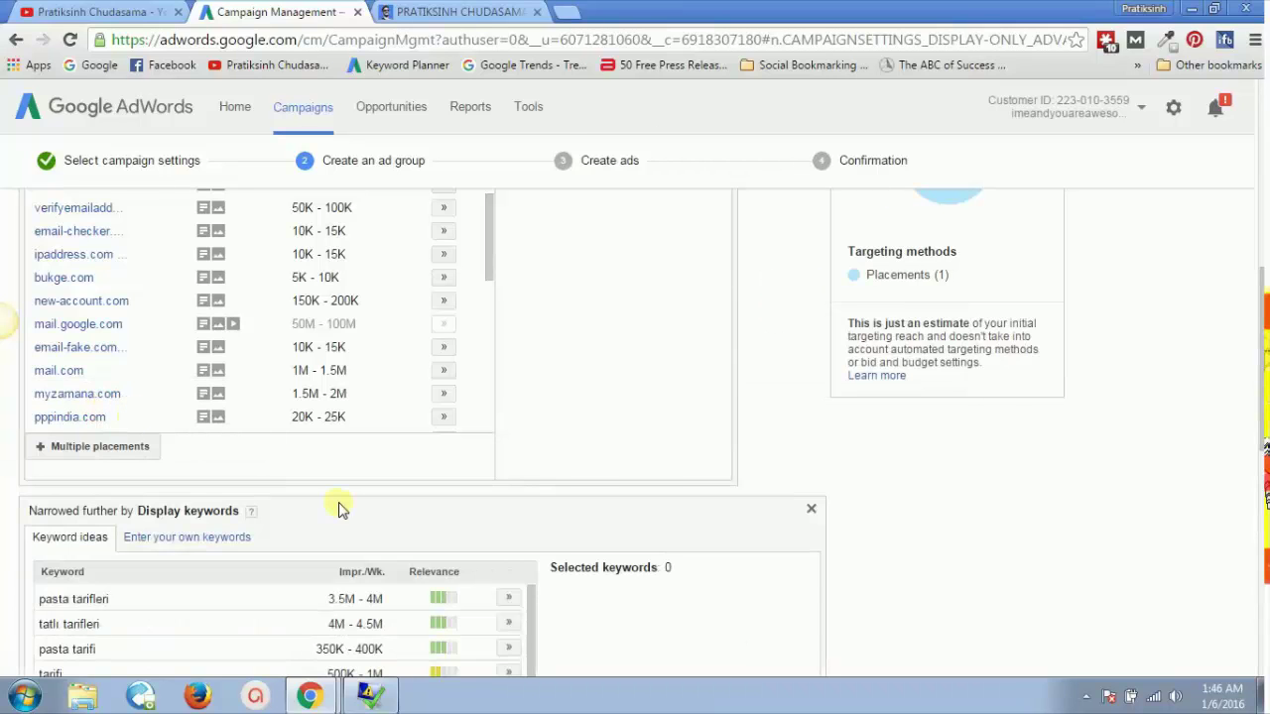
scroll(335, 504, down, 10)
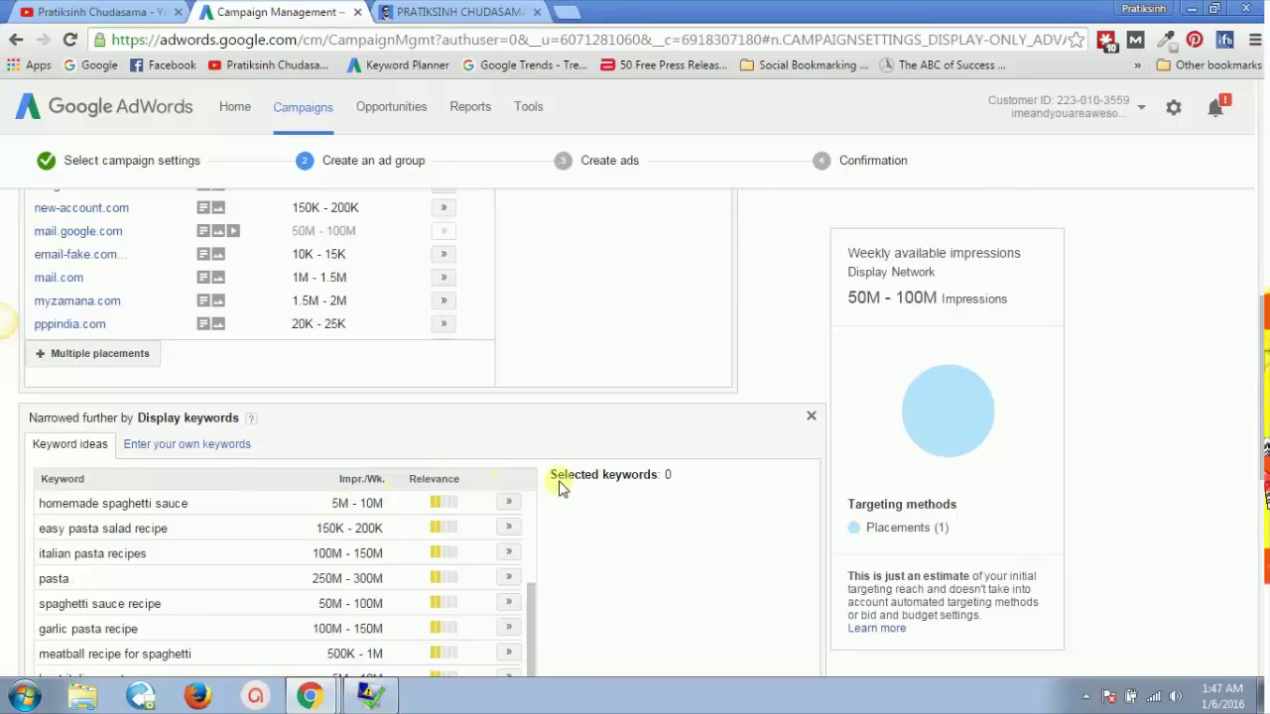
scroll(570, 476, down, 2)
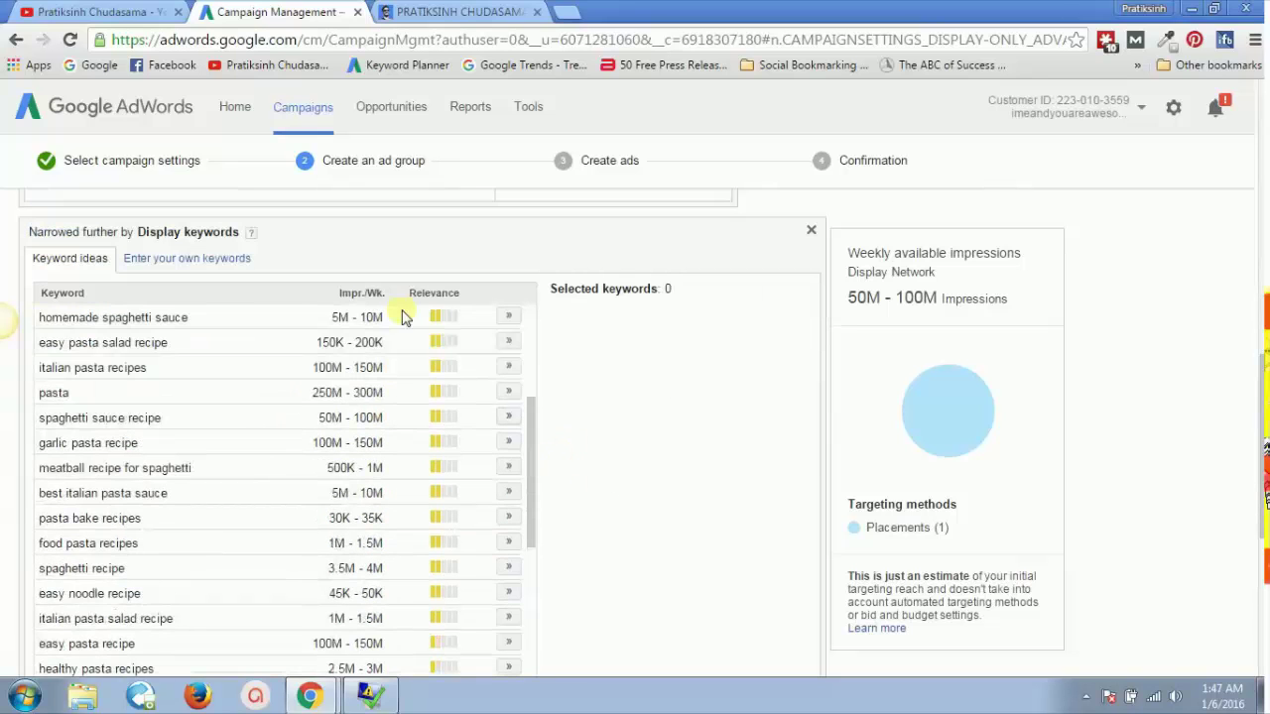
Enter adwords, google adwords, campaign in adwords, gmails ads and display network as own keywords, and find related keywords
click(194, 262)
click(170, 340)
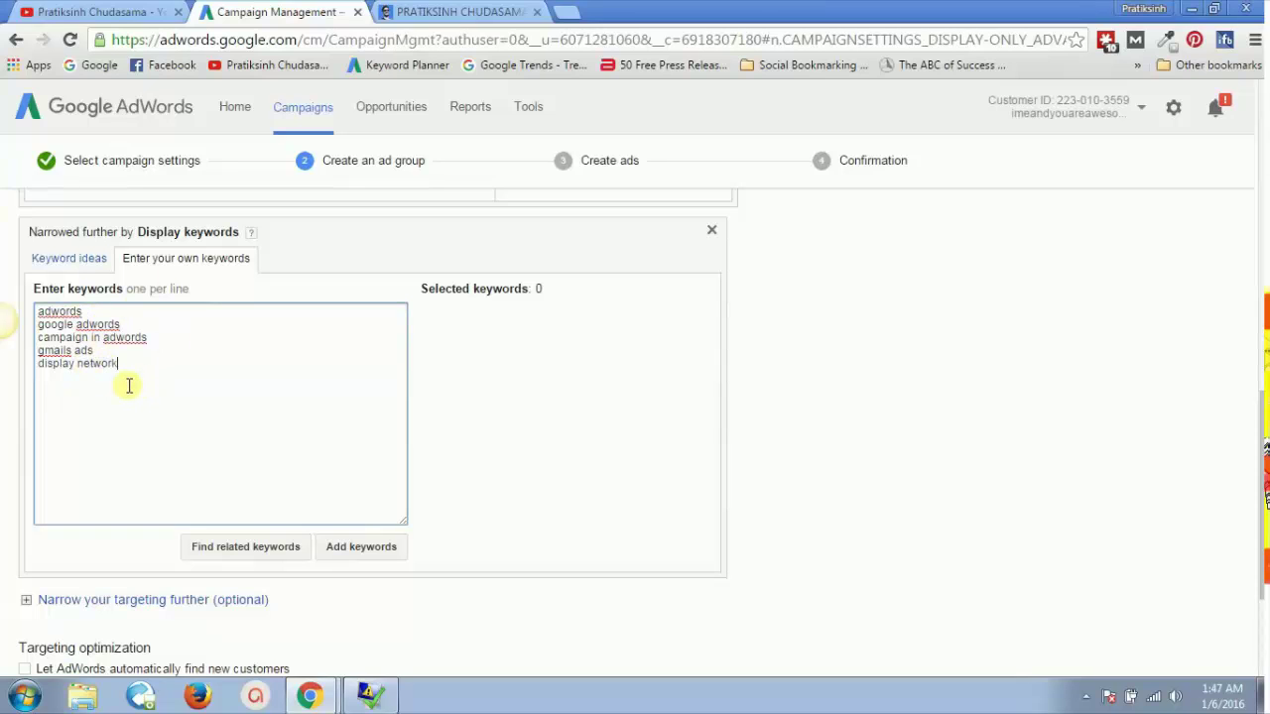
click(220, 556)
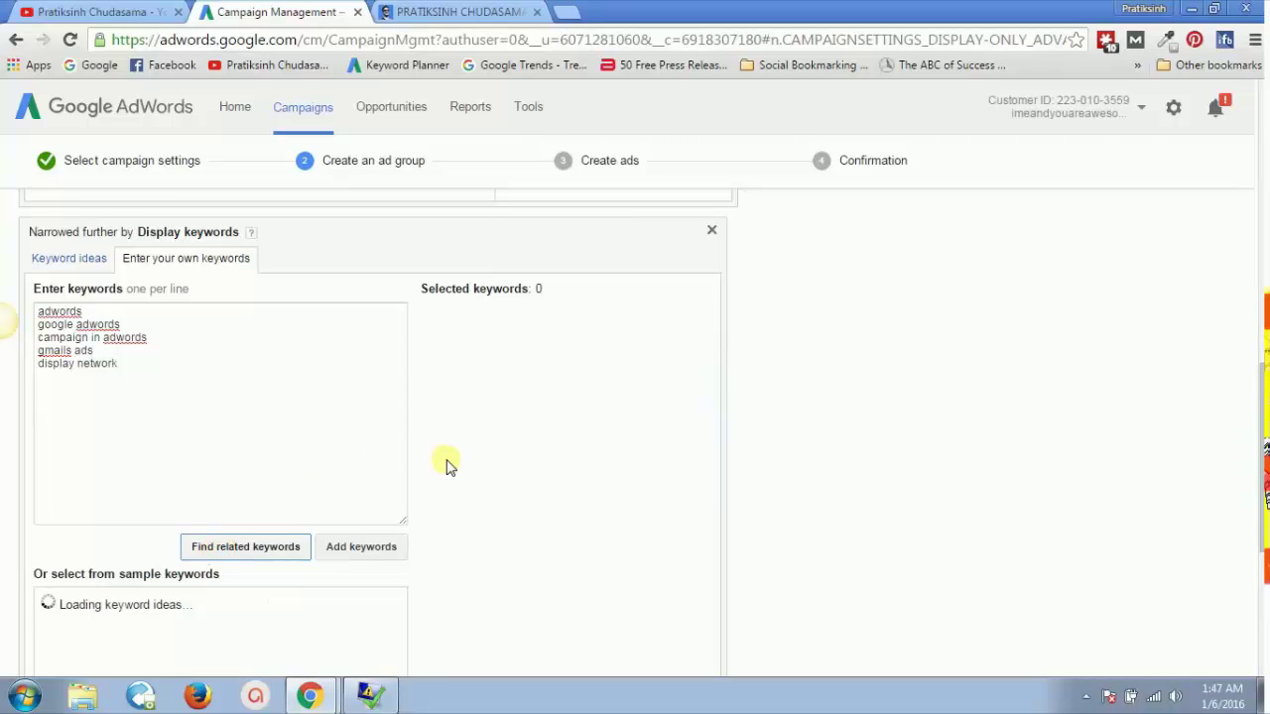
scroll(446, 467, down, 1)
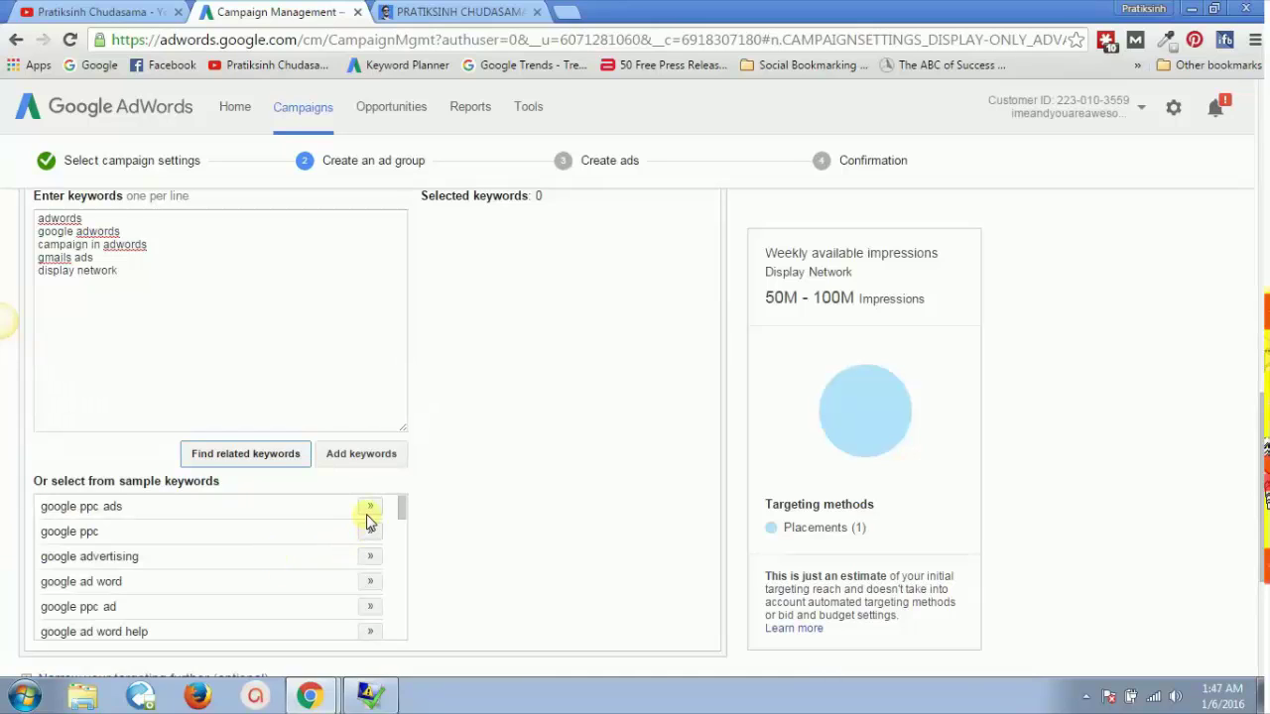
Add the sample keywords google ppc ads, google ppc, google advertising, google ad word, google ppc ad and google ad word help to the selection
click(371, 508)
click(370, 530)
click(370, 556)
click(372, 582)
click(370, 606)
click(370, 631)
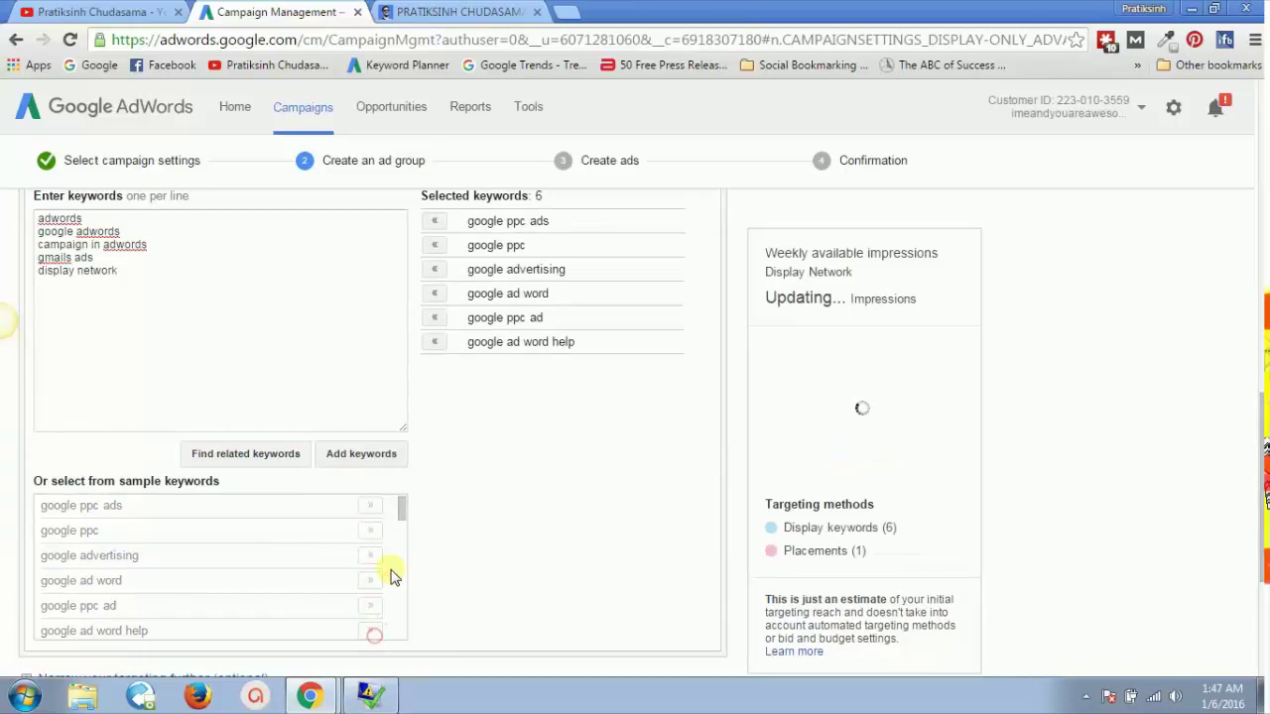
Add the sample keywords google addwords, google adswords, google adwrods, google adwors and google adword marketing to the selection
drag(404, 523, 404, 531)
click(371, 516)
click(372, 540)
click(373, 566)
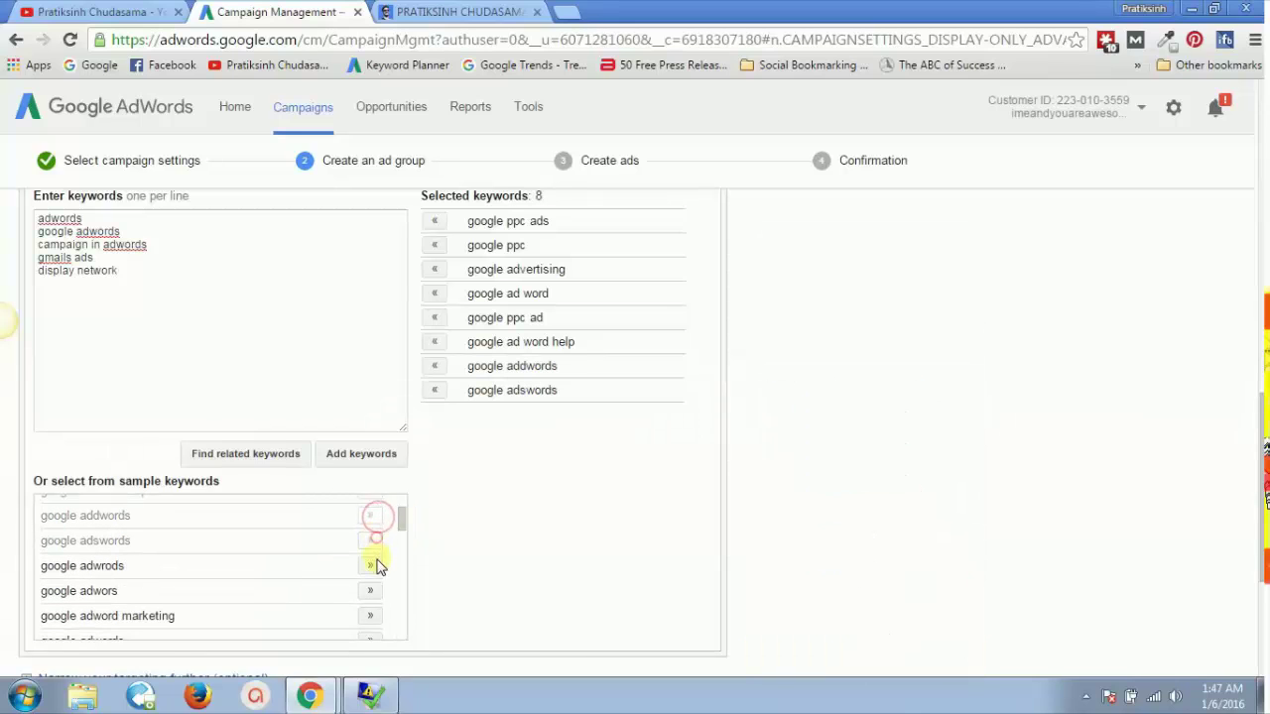
click(370, 590)
click(370, 615)
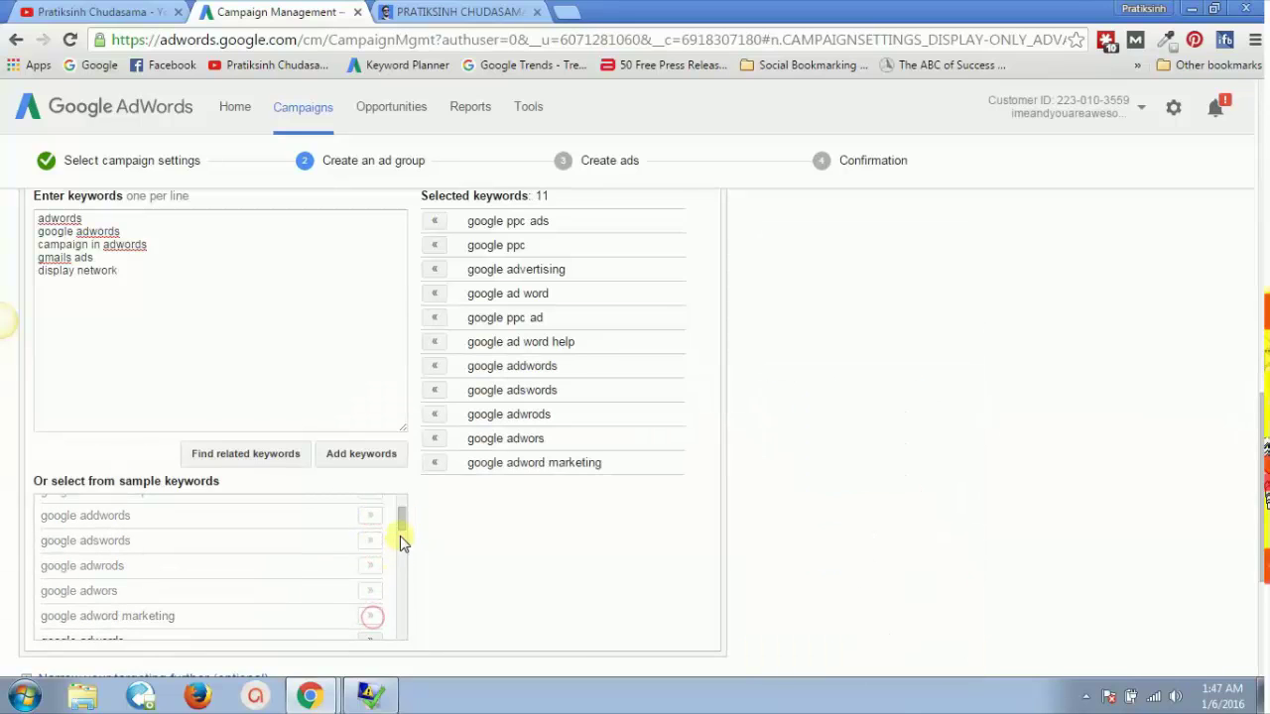
Select the sample keywords google adword, google adwords website, google adwords ppc, google adwords marketing, google adwords campaigns and google adword services
scroll(402, 536, down, 3)
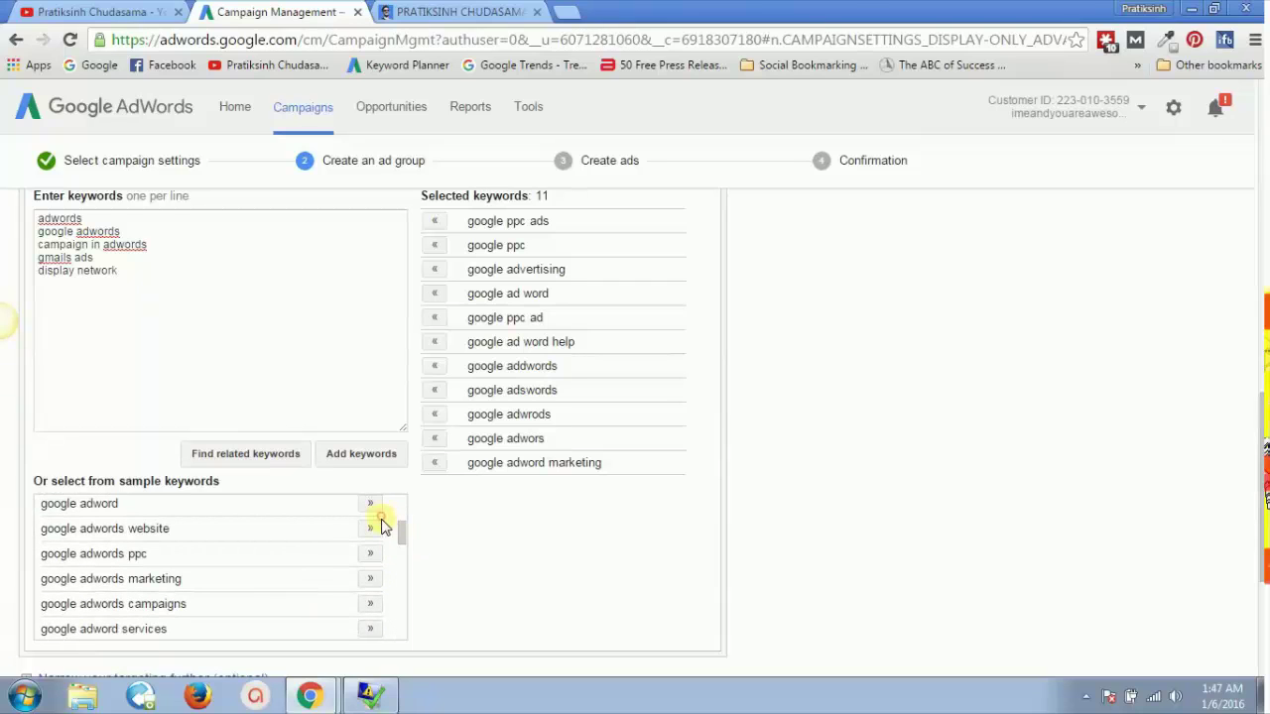
click(370, 506)
click(370, 527)
click(370, 553)
click(370, 578)
click(370, 603)
click(370, 629)
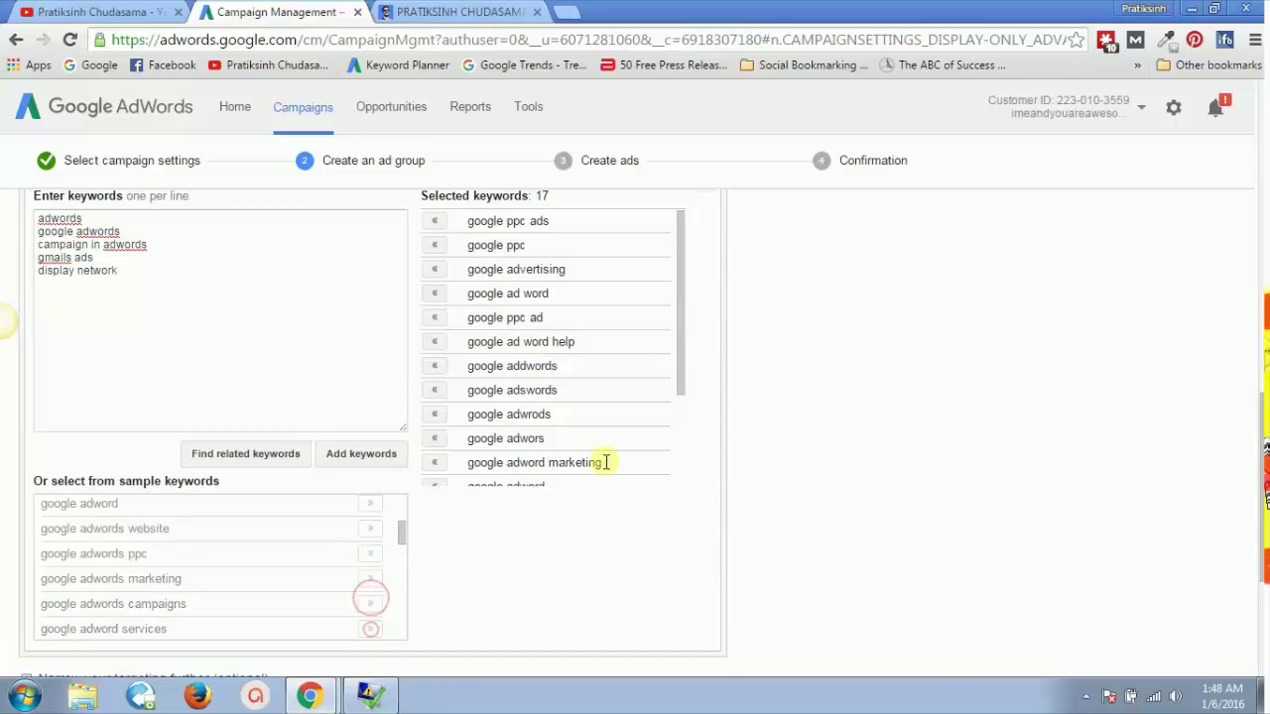
Save the ad group with its placement and keyword targeting, and skip the standard ad creation stage
scroll(605, 464, up, 1)
scroll(605, 464, up, 3)
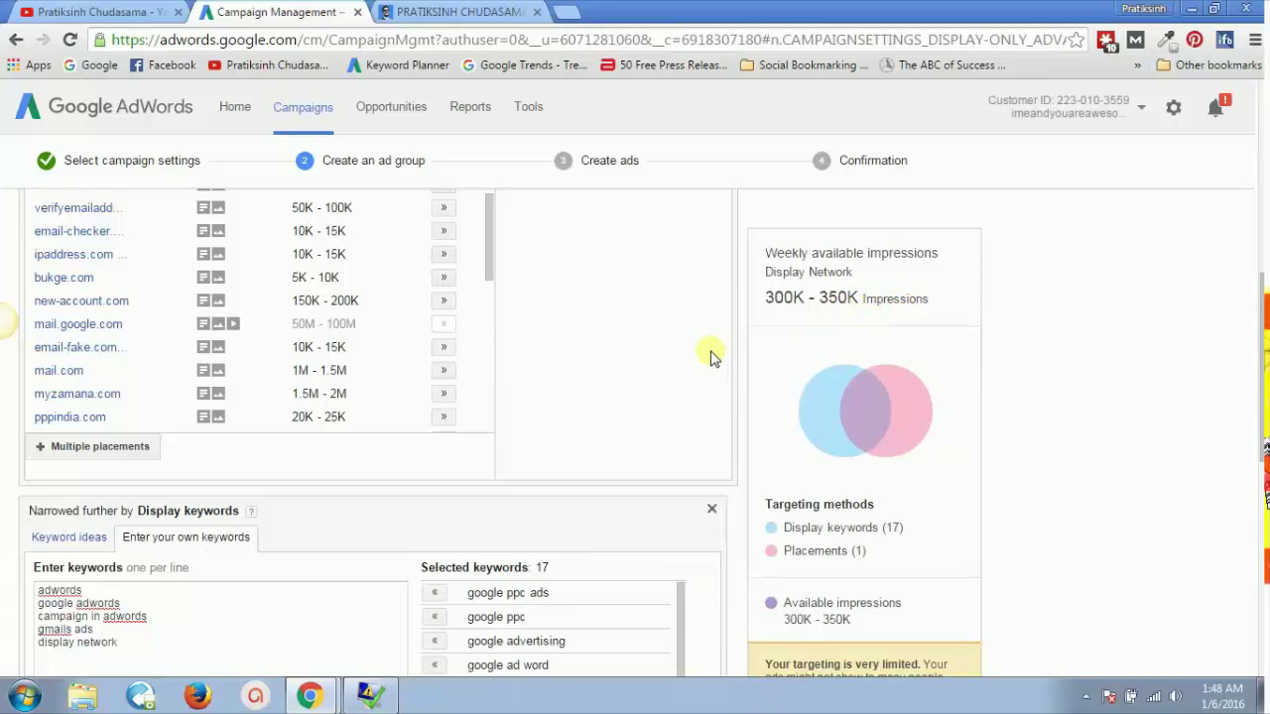
scroll(710, 357, down, 5)
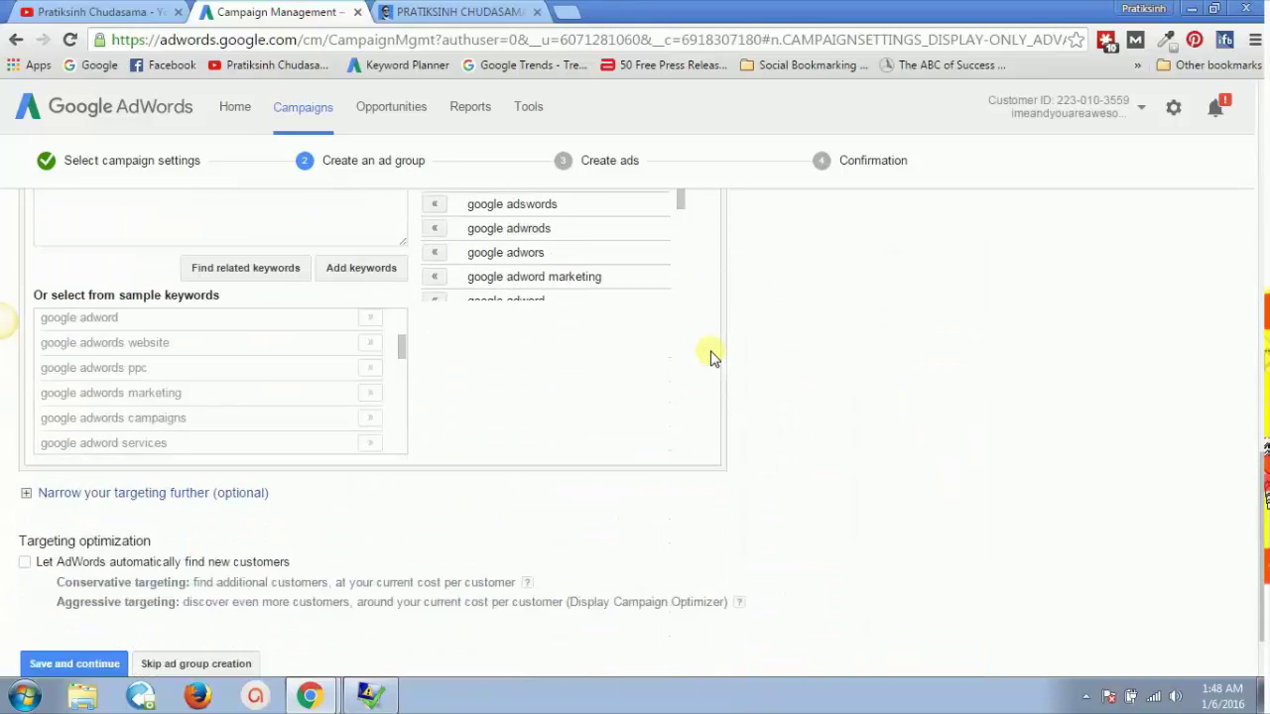
scroll(710, 357, down, 1)
click(62, 579)
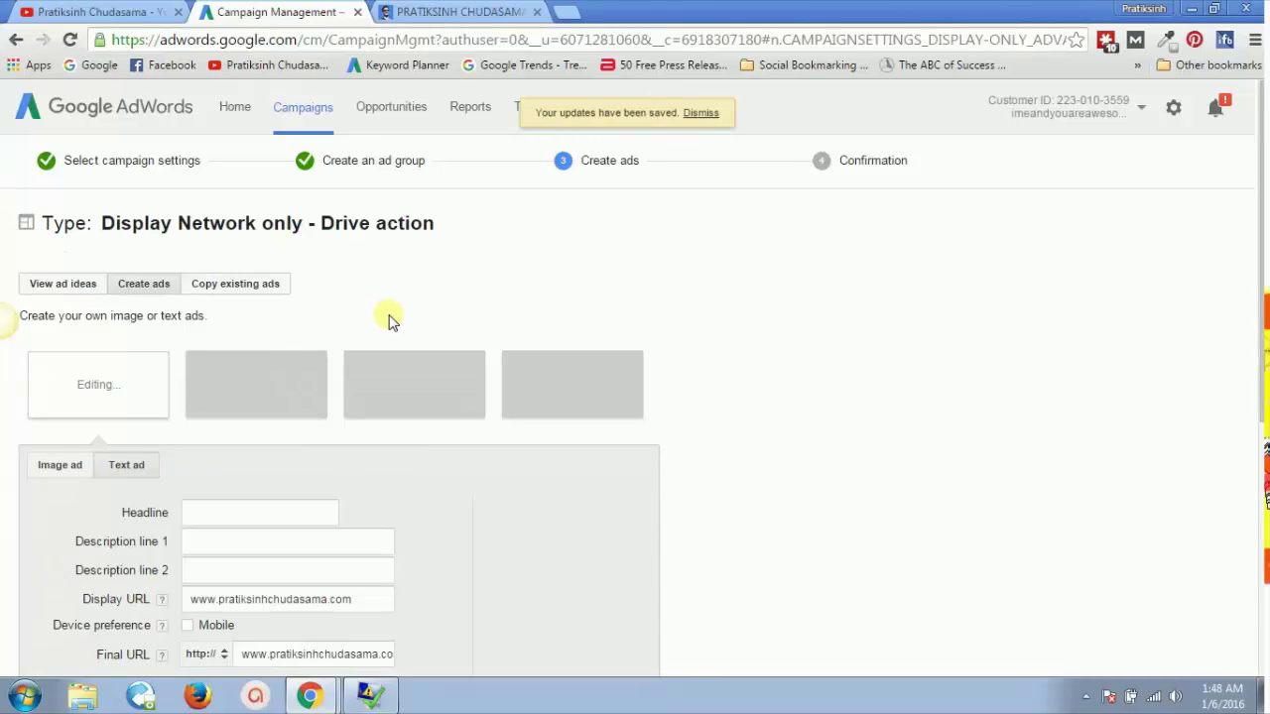
scroll(388, 321, down, 5)
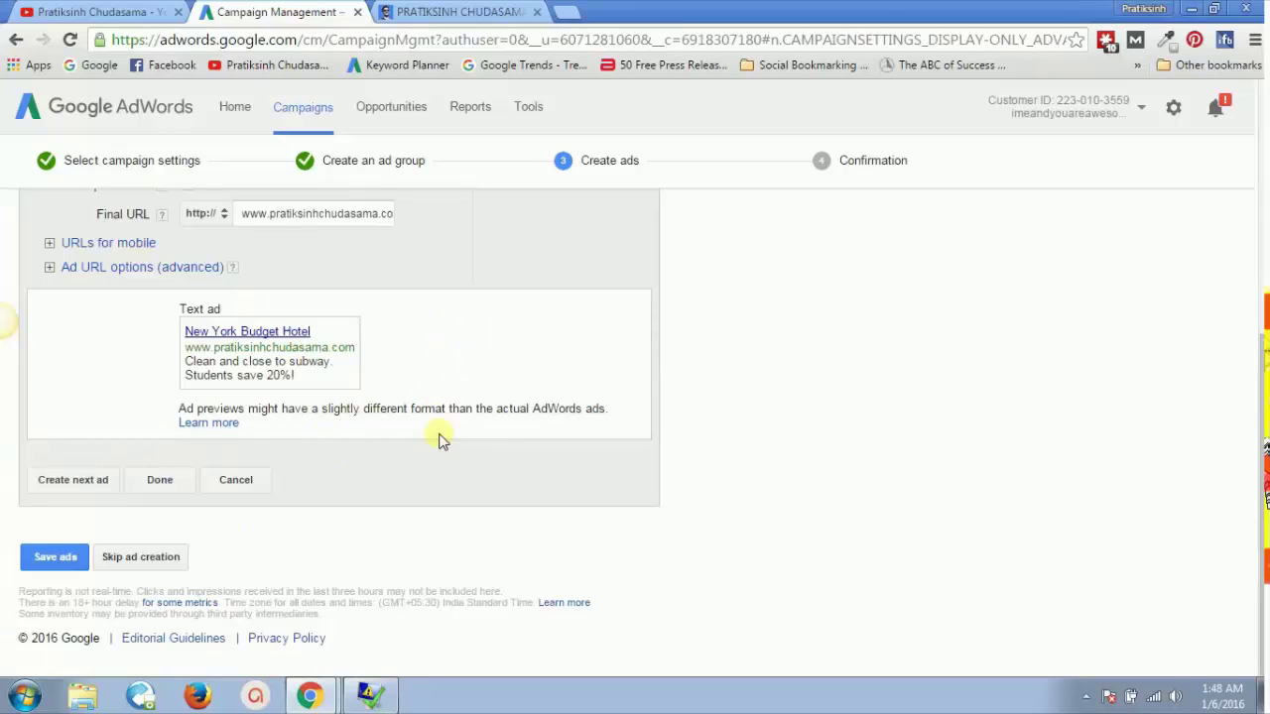
click(159, 563)
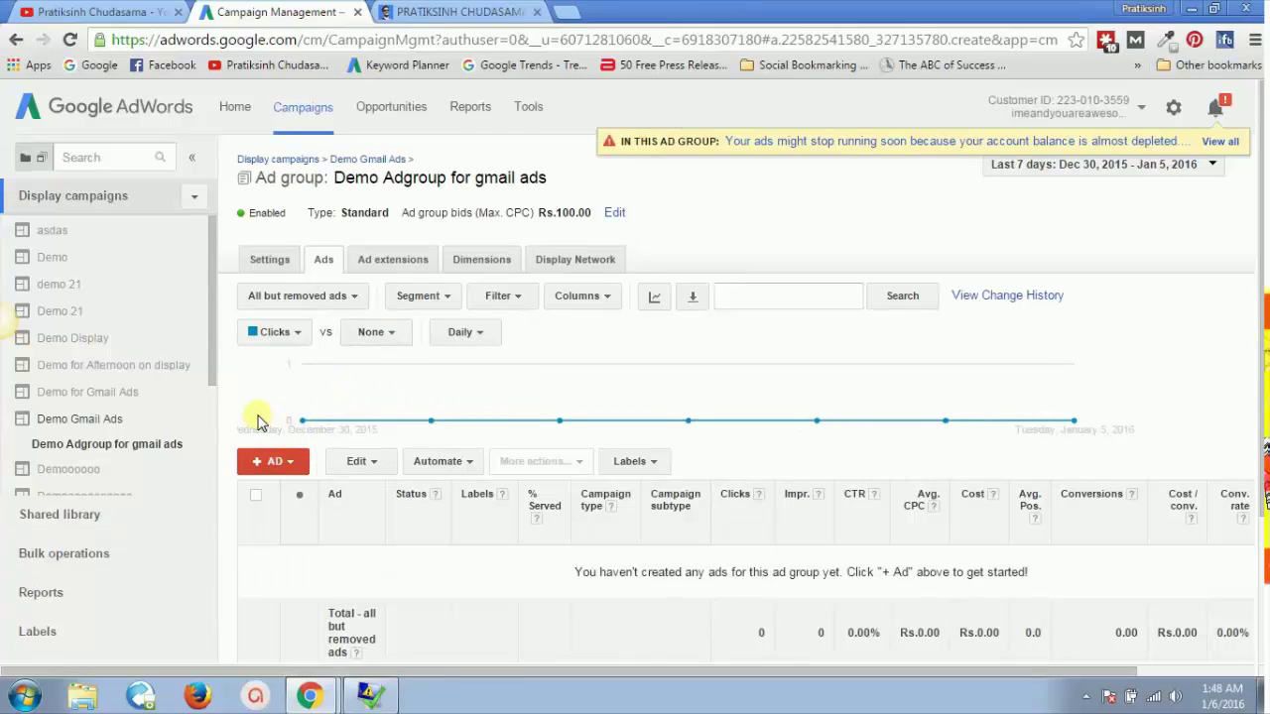
Open the ad gallery for a new ad in the ad group and show the Gmail ads templates
click(276, 463)
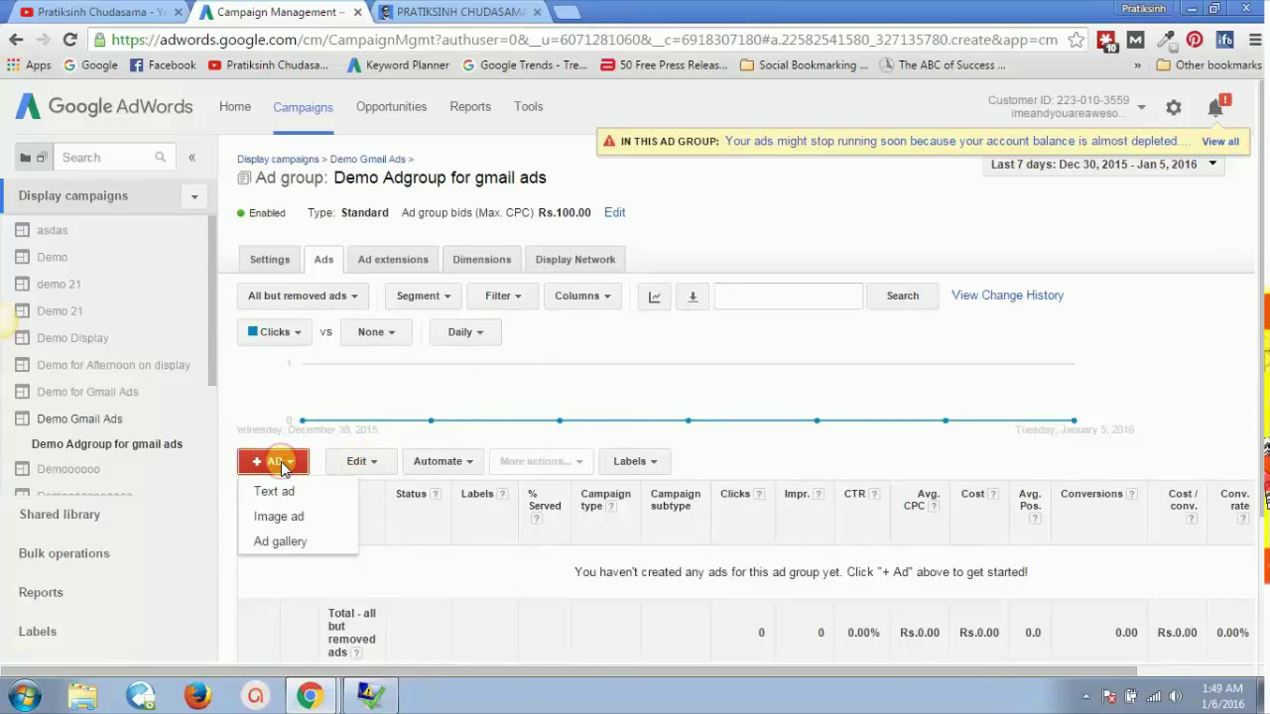
click(282, 542)
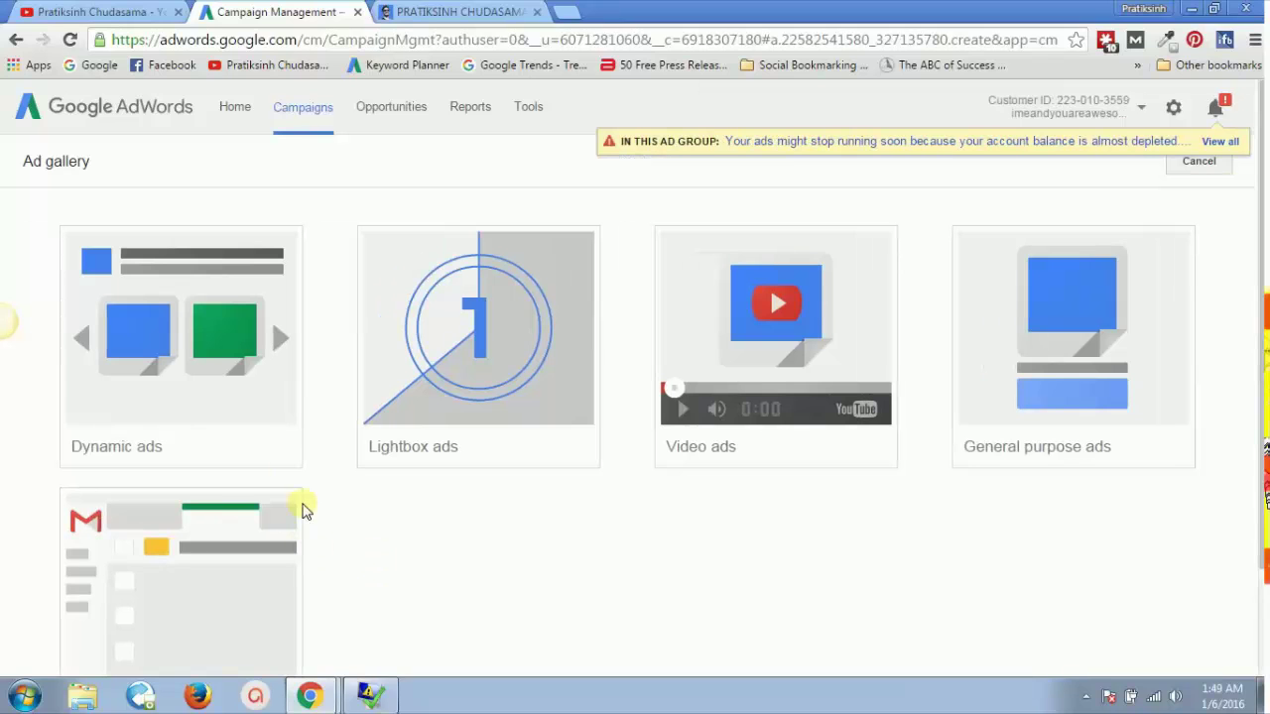
mouse_move(190, 377)
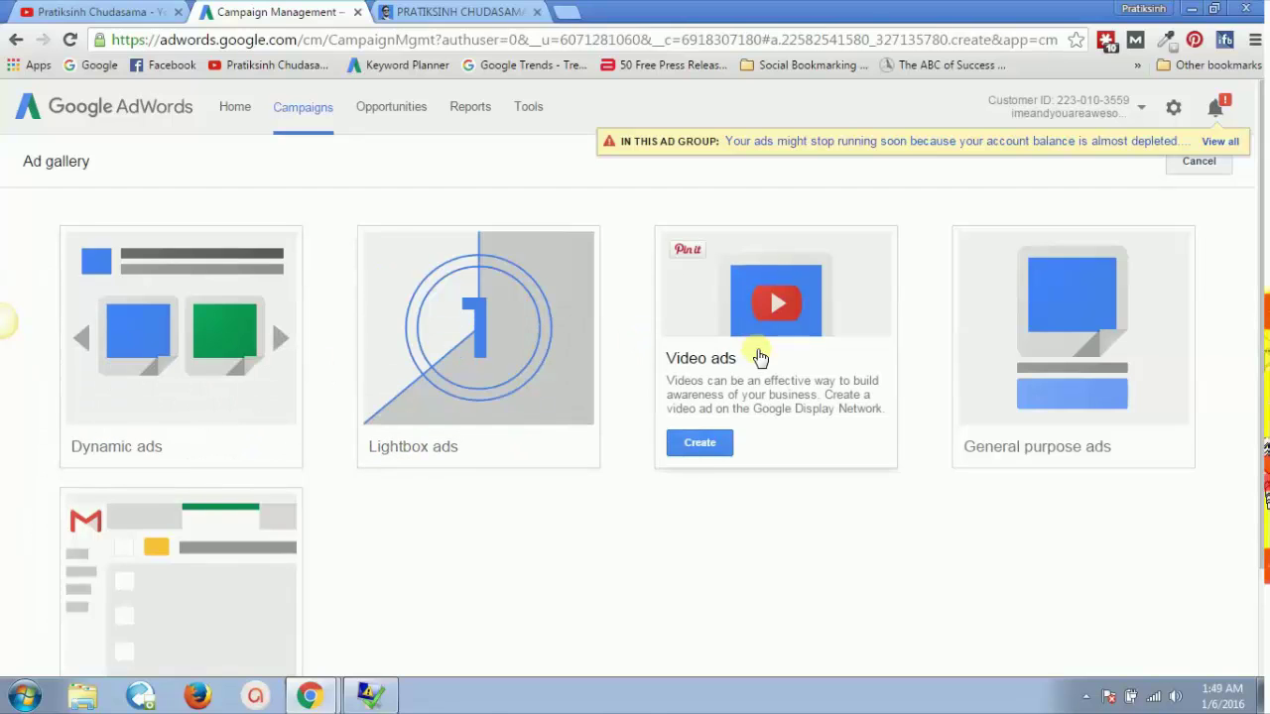
scroll(710, 550, down, 3)
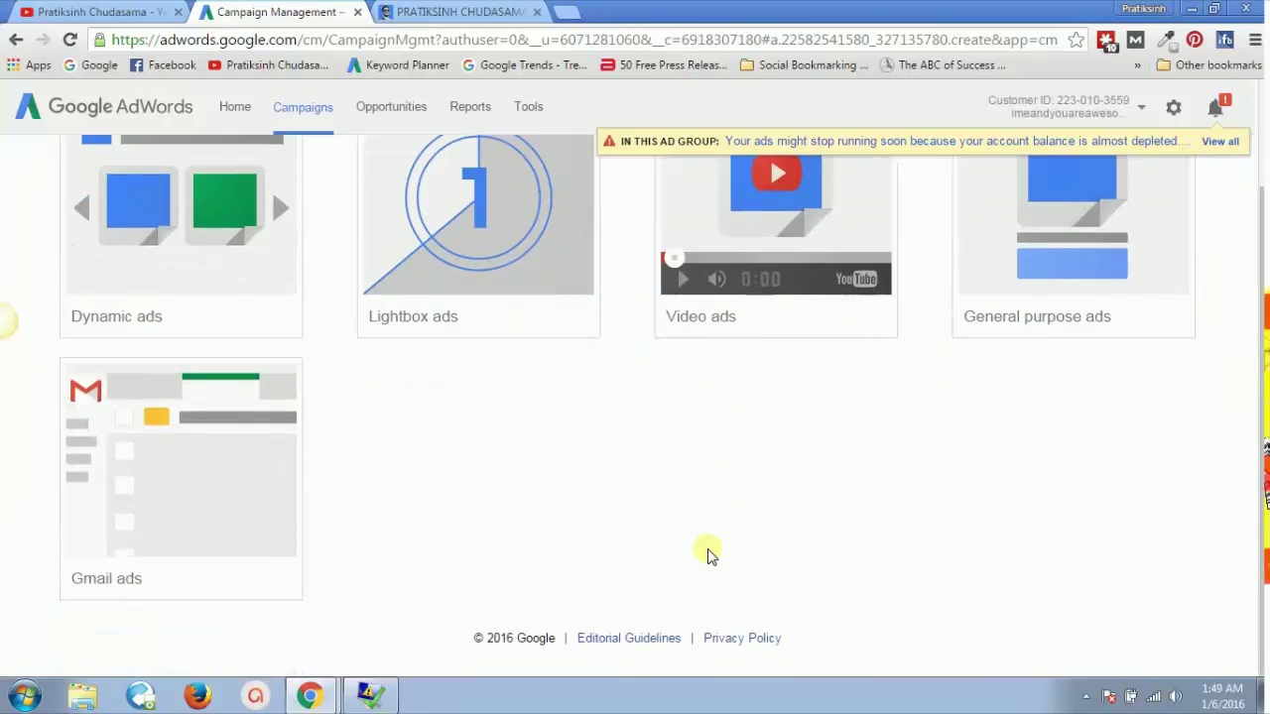
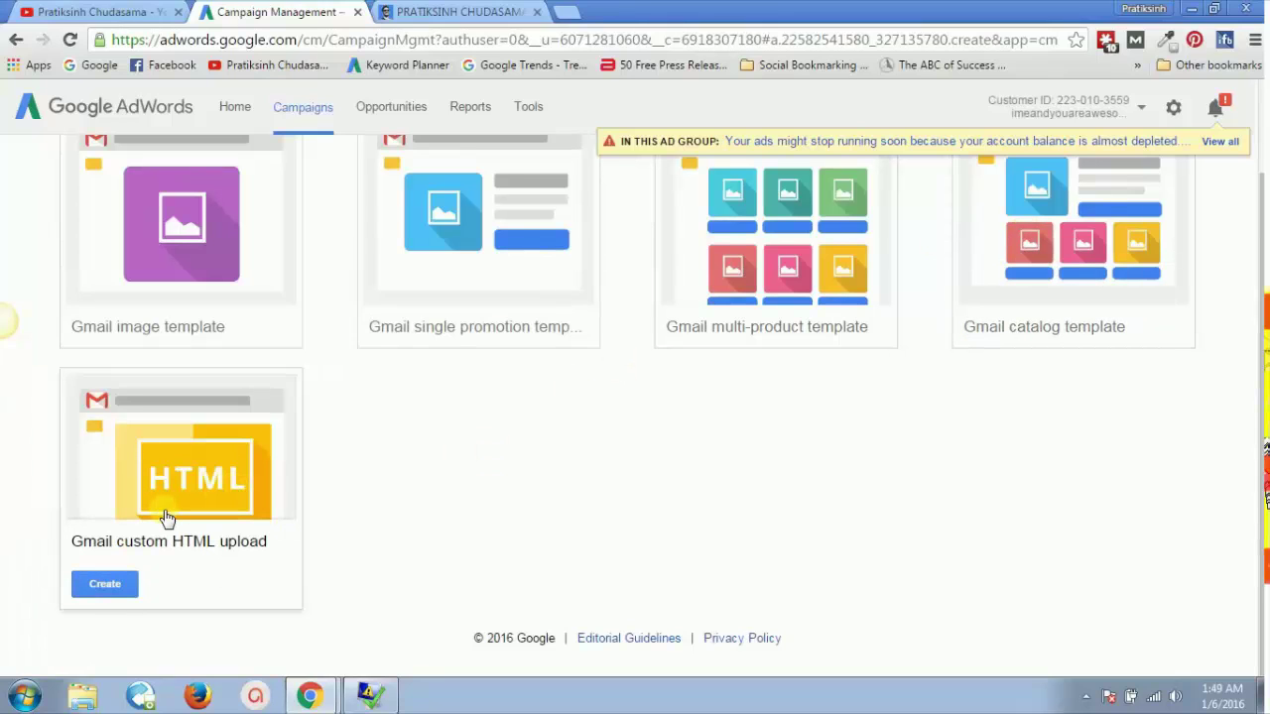
Create a new ad from the Gmail image template
scroll(367, 475, up, 2)
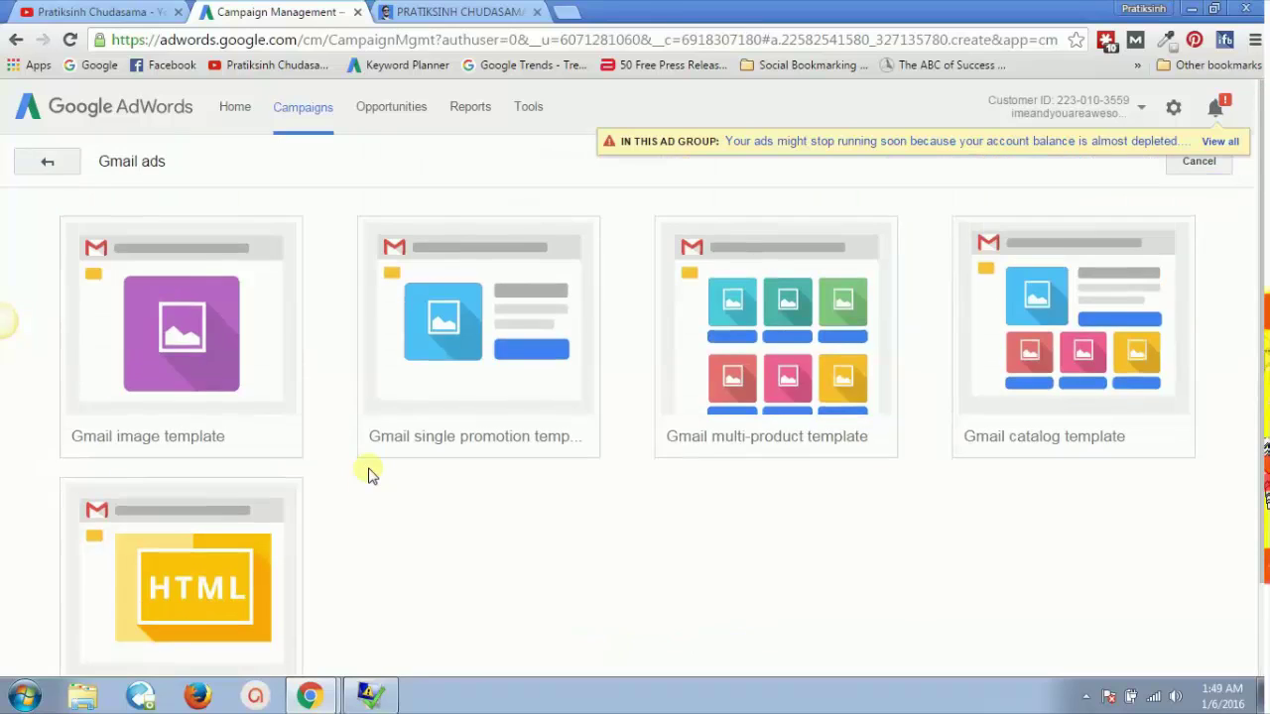
mouse_move(175, 334)
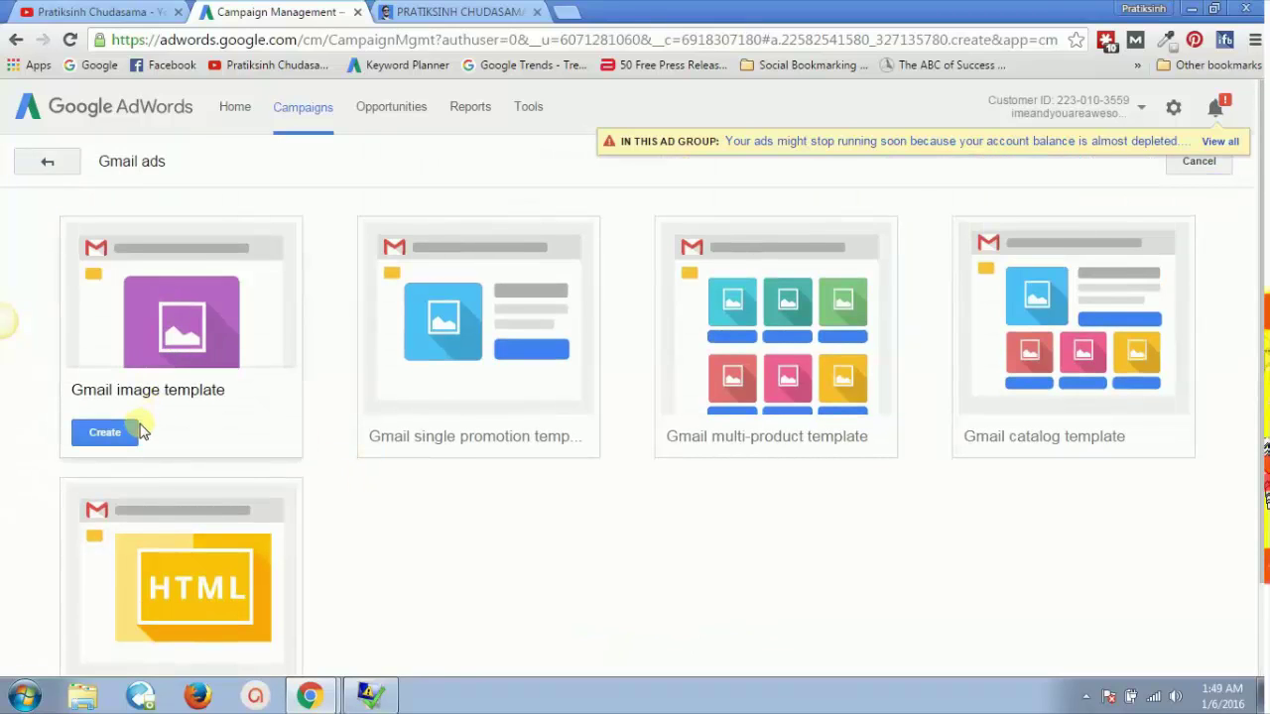
click(107, 433)
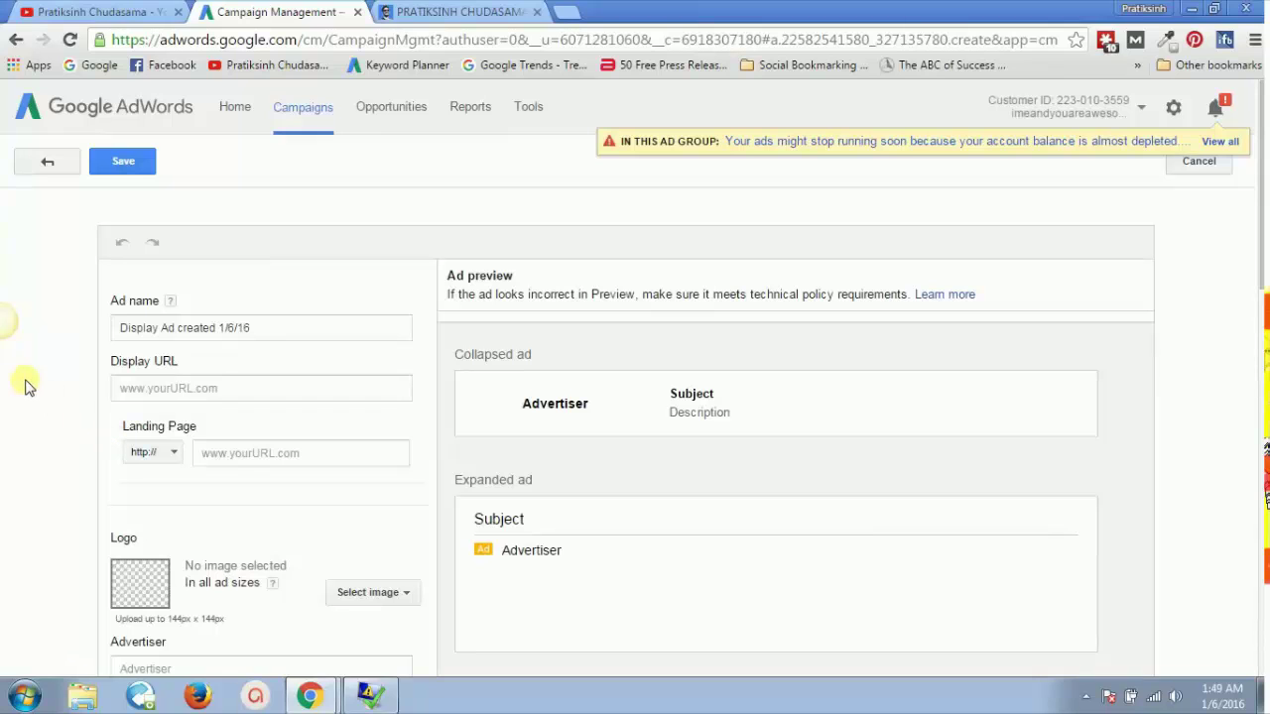
scroll(27, 387, down, 1)
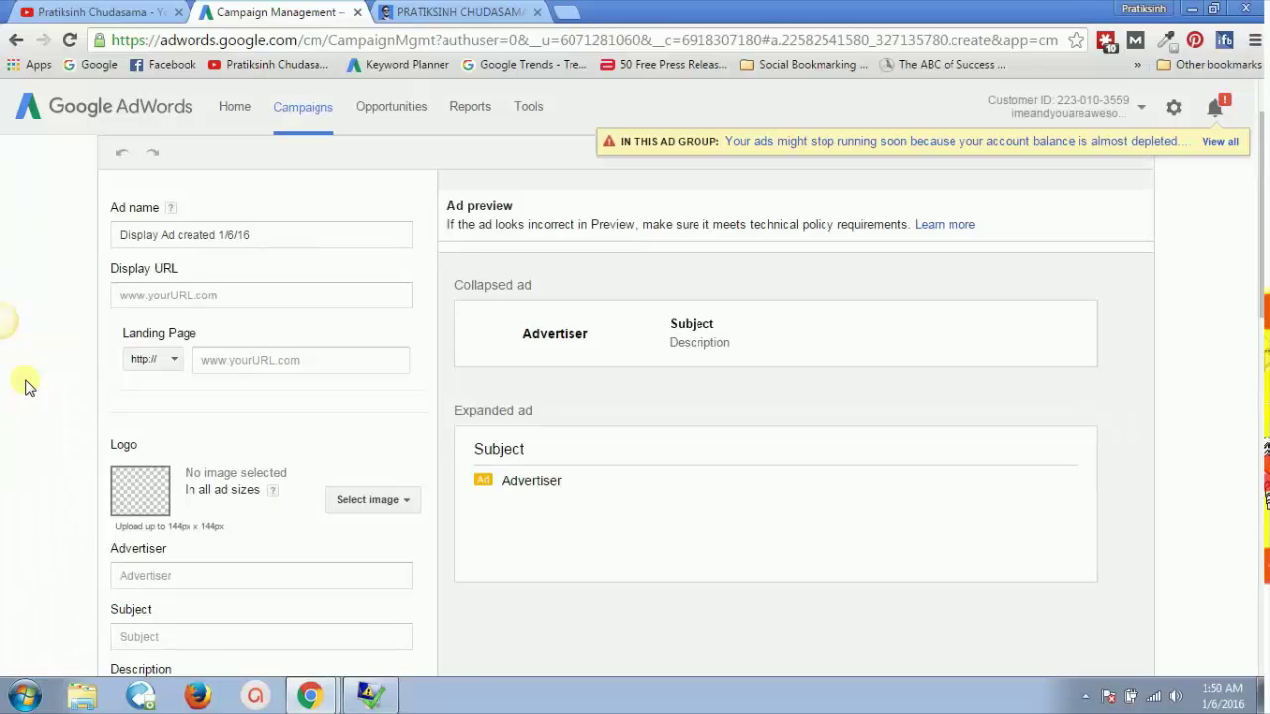
Open gmail.com in a new browser tab and view the expanded "Foton pickup for sale" ad among the Promotions messages
click(568, 13)
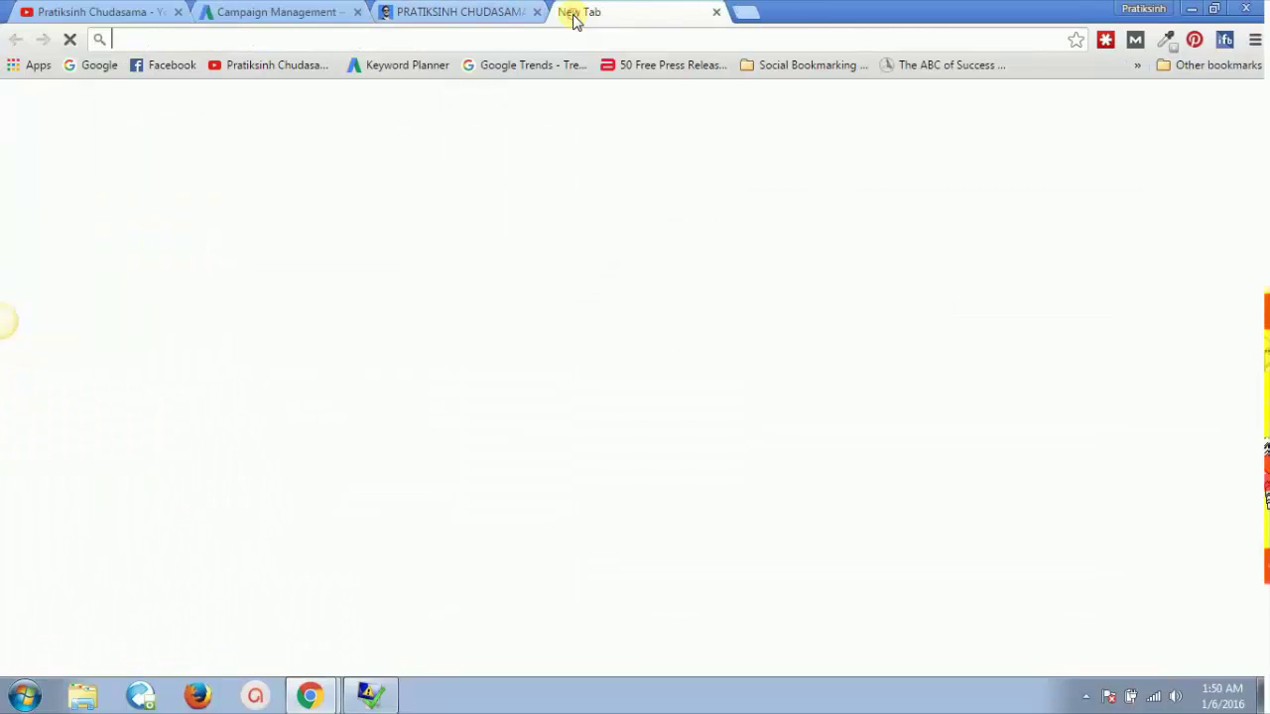
text(gmail.com)
key(Return)
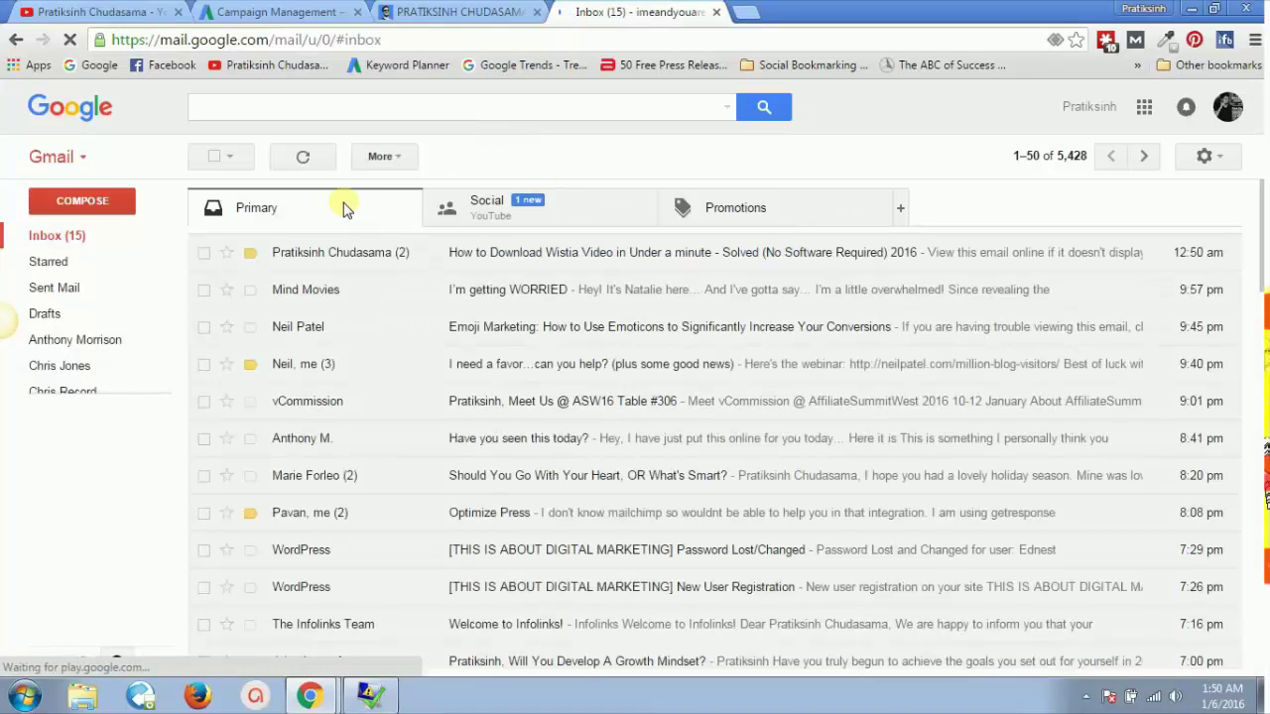
click(727, 214)
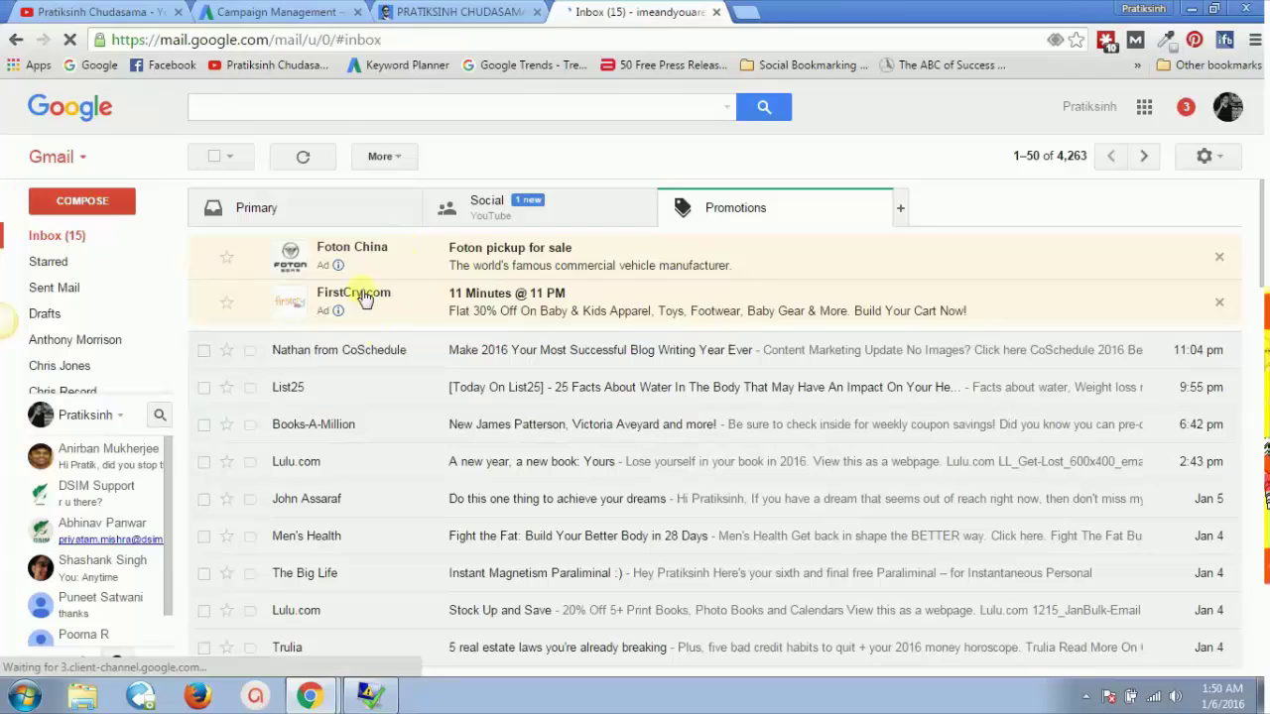
click(425, 268)
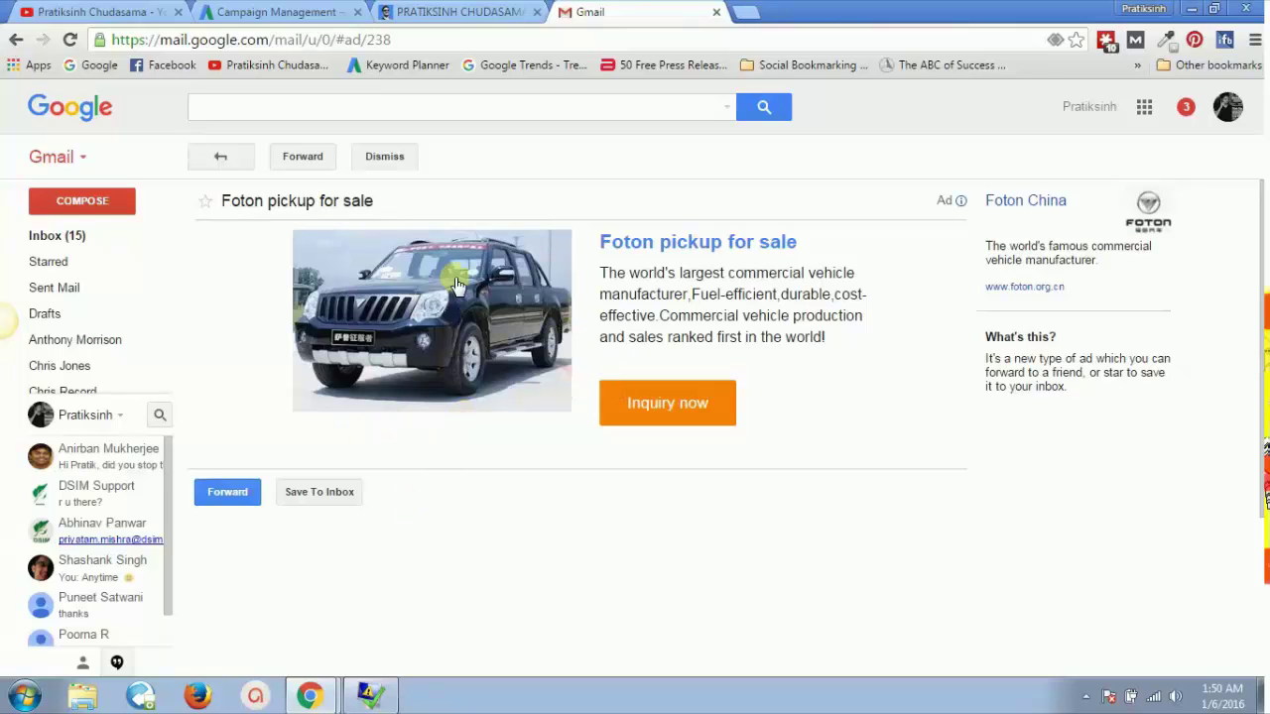
click(220, 157)
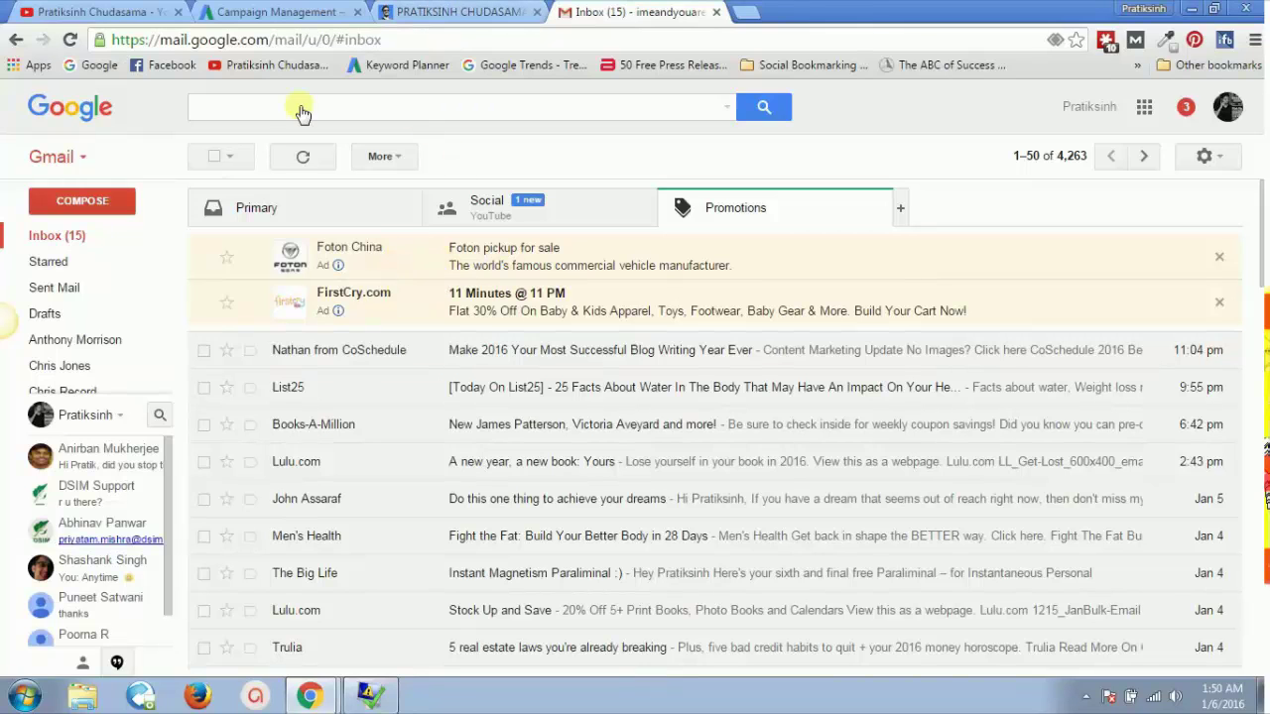
Return to the AdWords ad form and name the ad "Gmail Ad Demo"
click(258, 10)
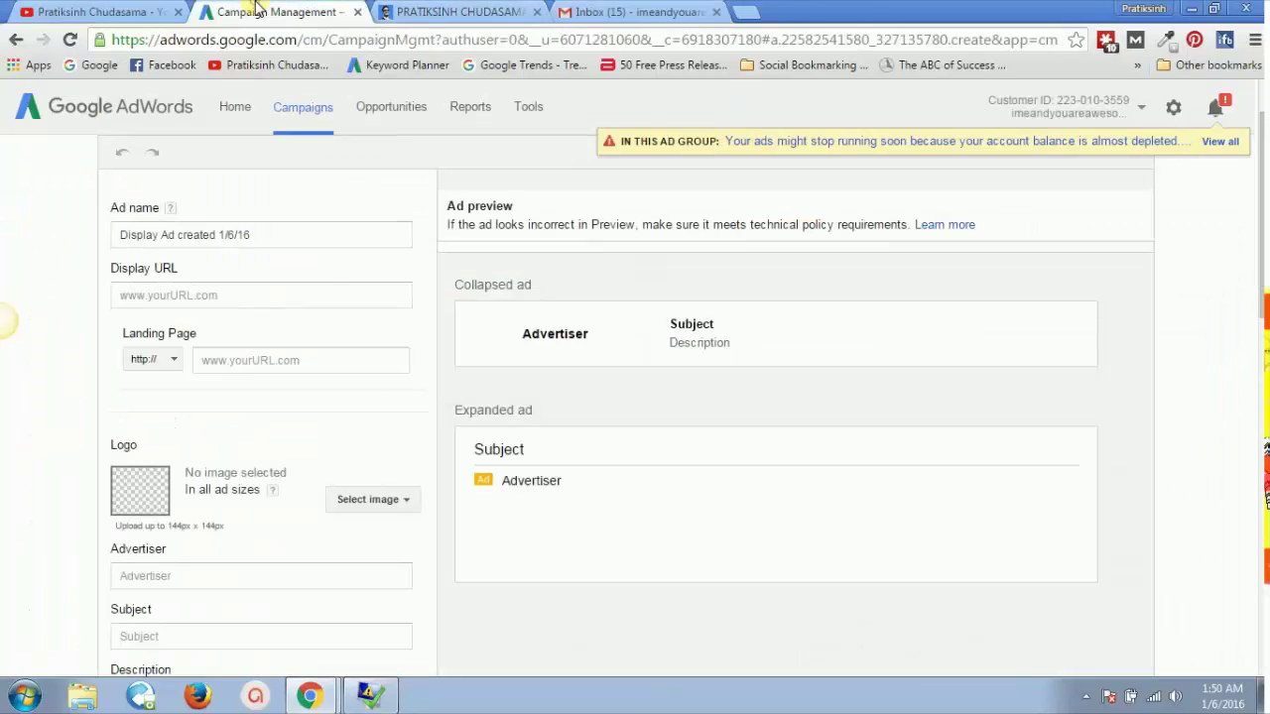
double_click(249, 235)
click(251, 235)
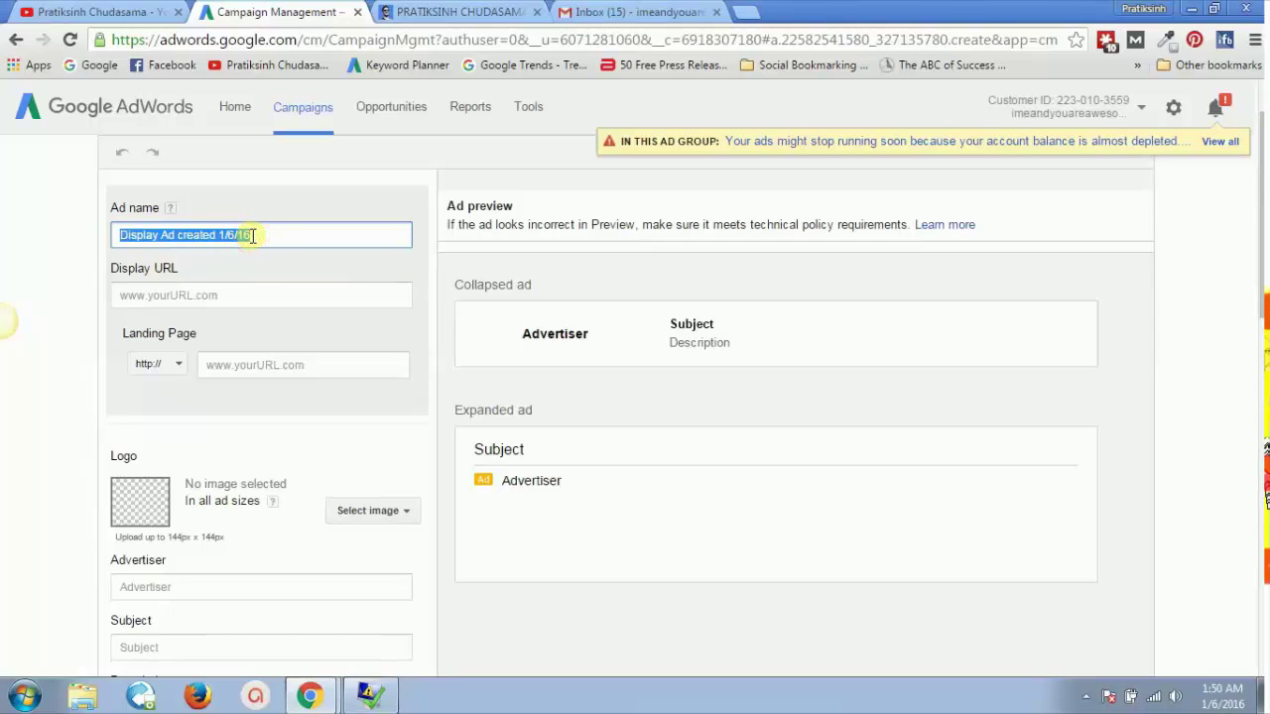
text(Gmail Ad Demo)
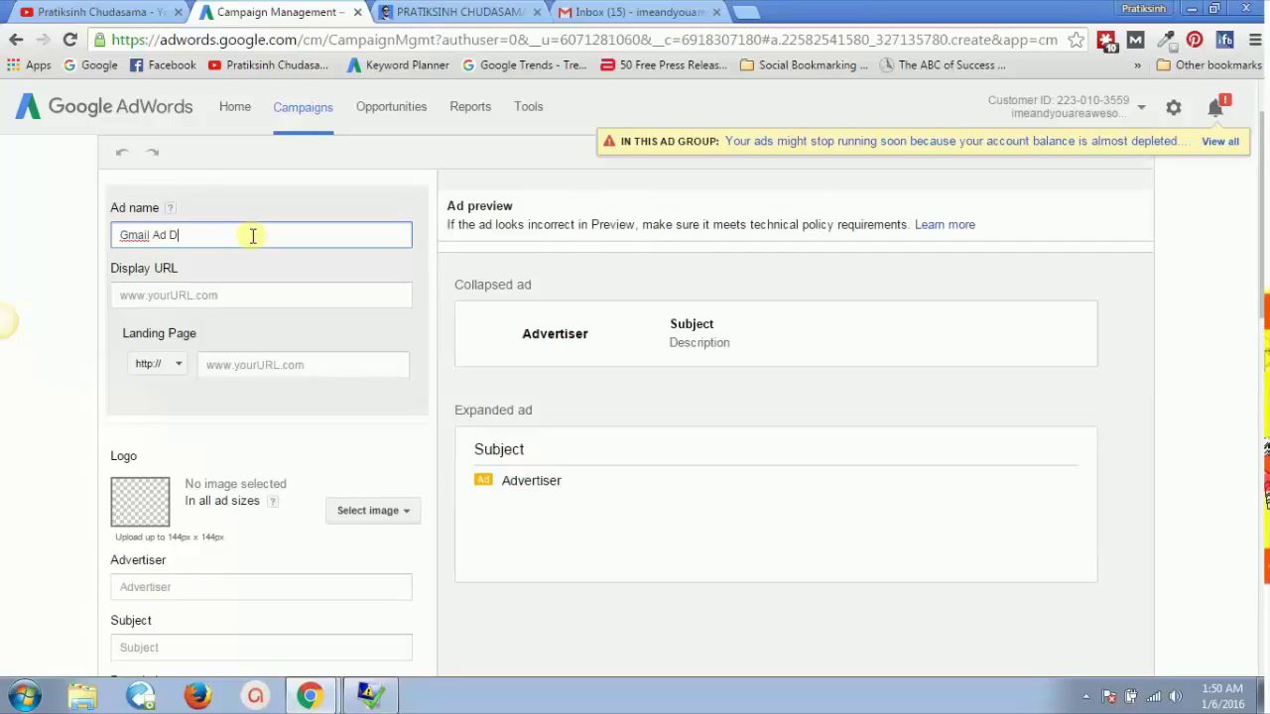
click(196, 294)
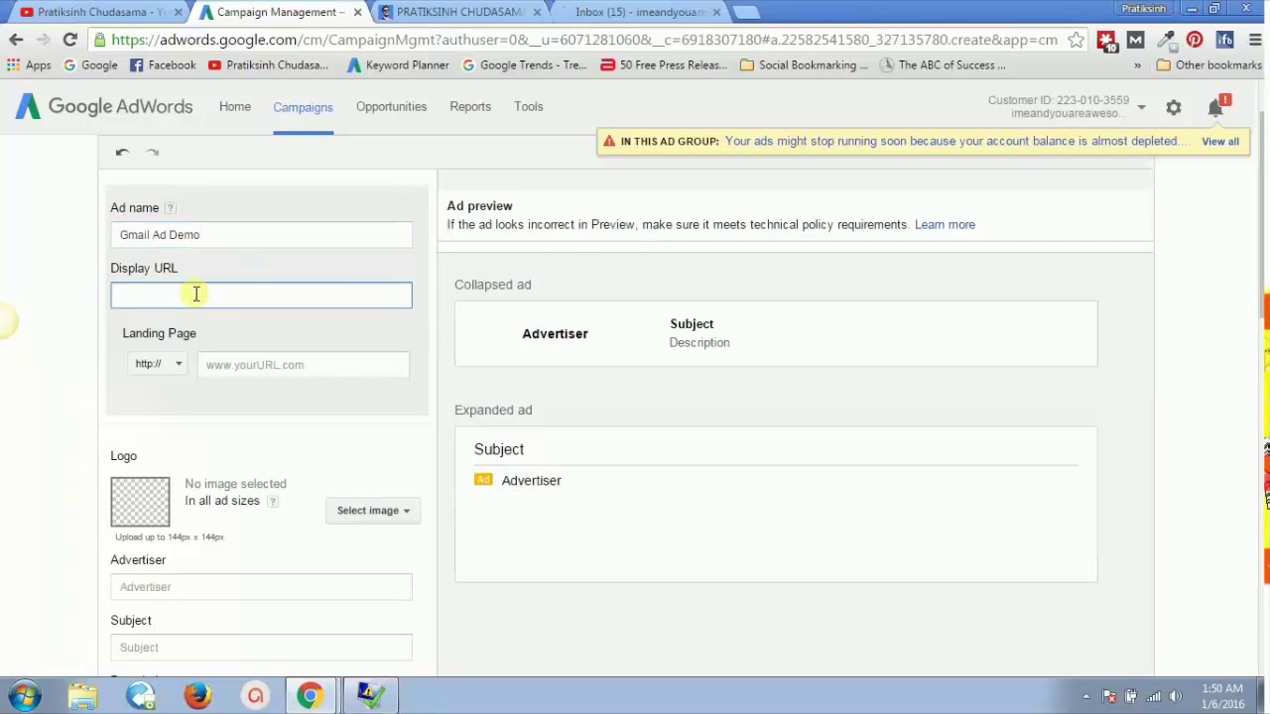
click(451, 12)
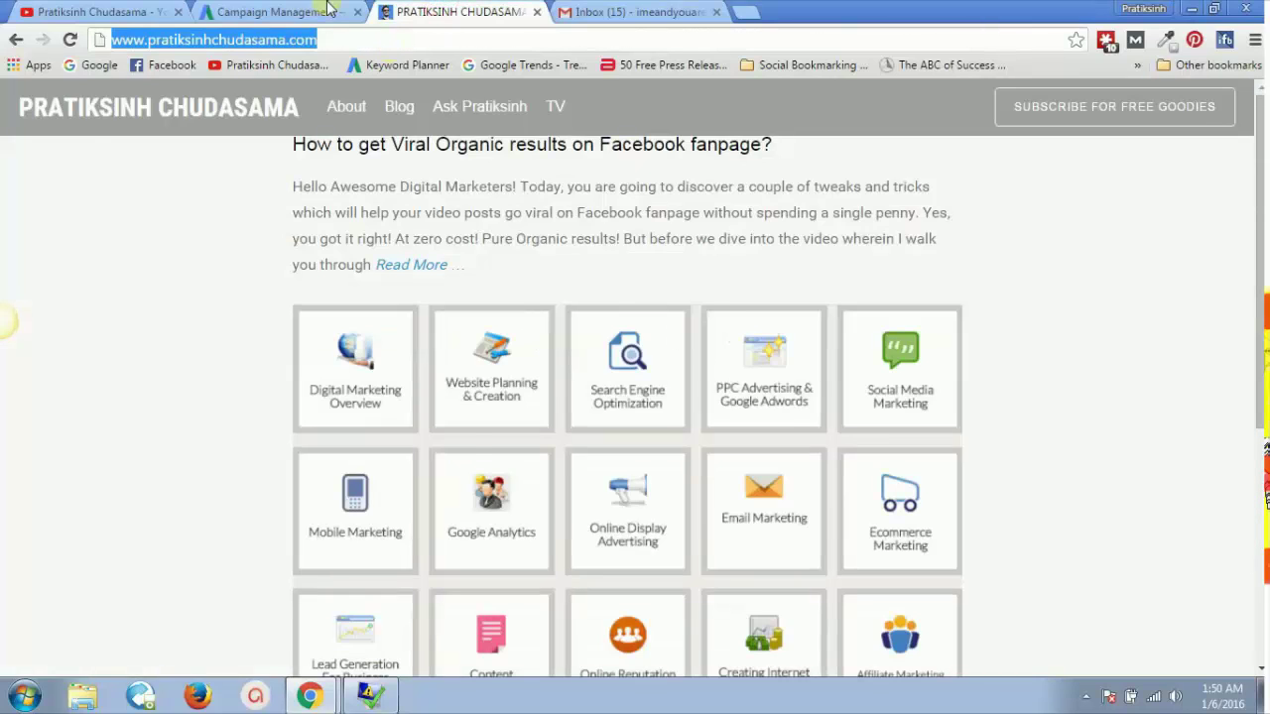
click(328, 8)
text(http://www.pratiksinhchudasama.com/)
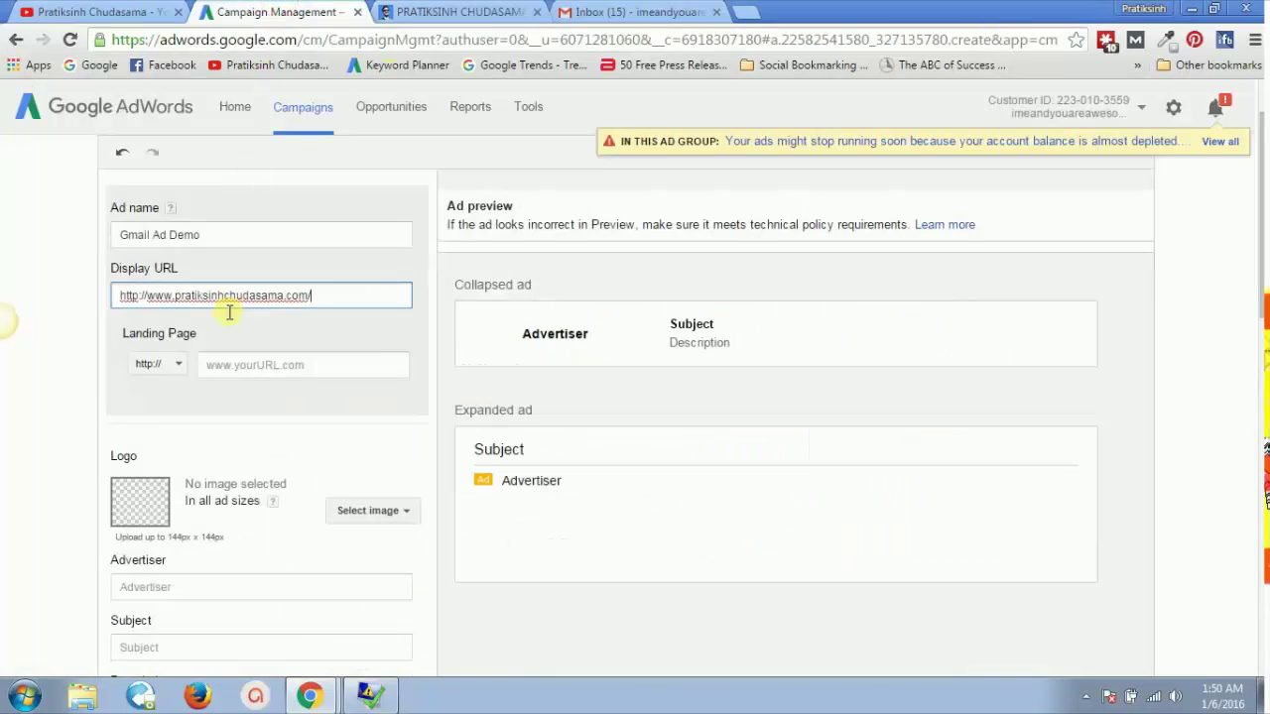
click(229, 392)
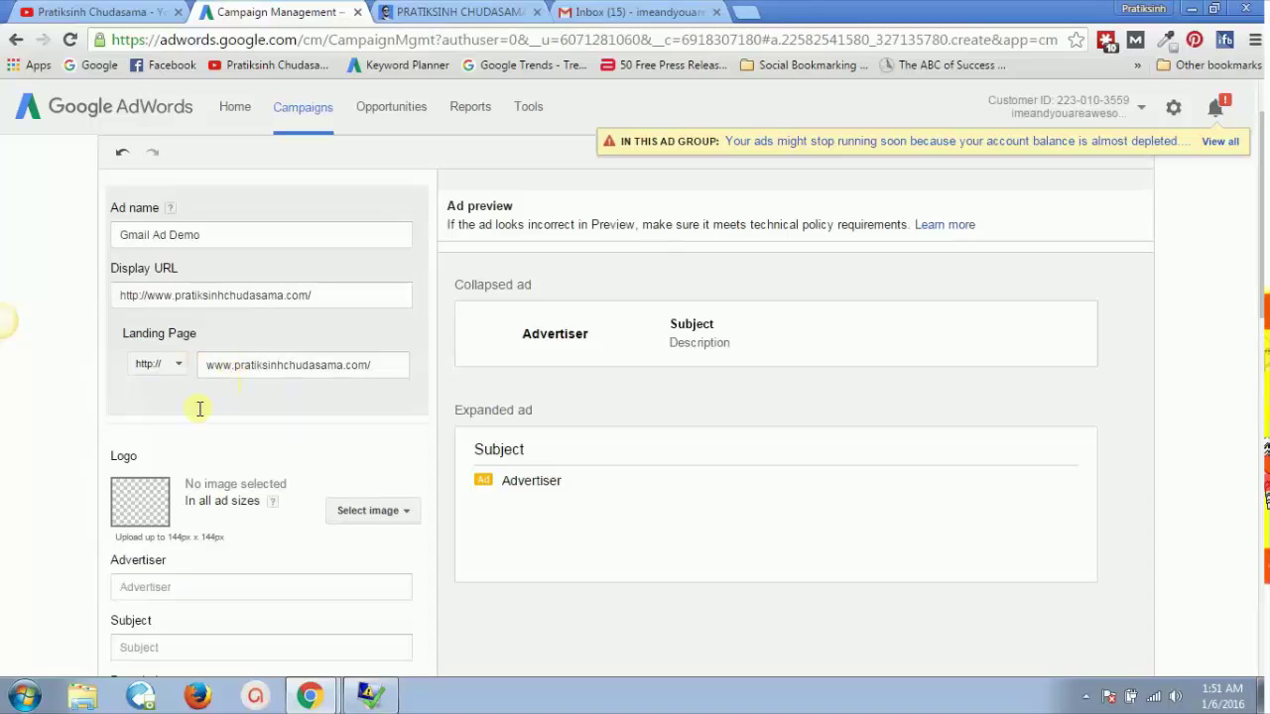
click(163, 367)
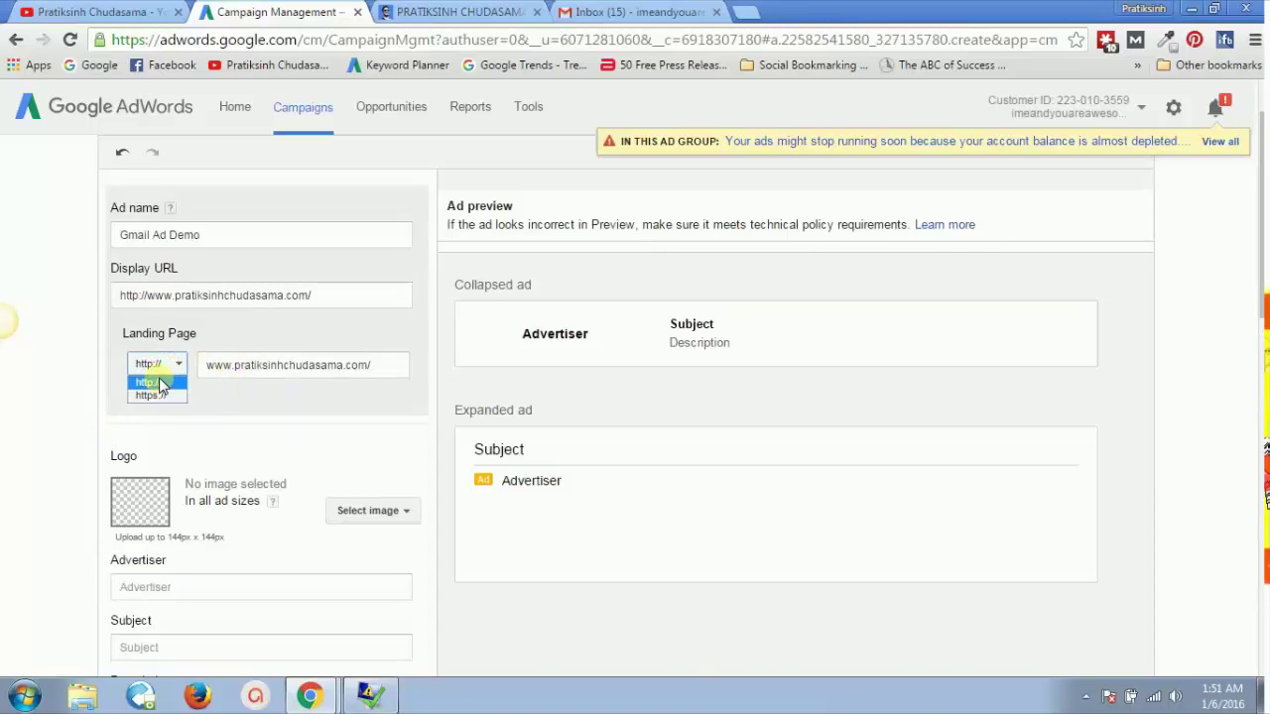
click(157, 382)
Set the ad's logo to the red guitar player image from the Arts & Entertainment stock images, cropped to 144 x 144
scroll(55, 394, down, 2)
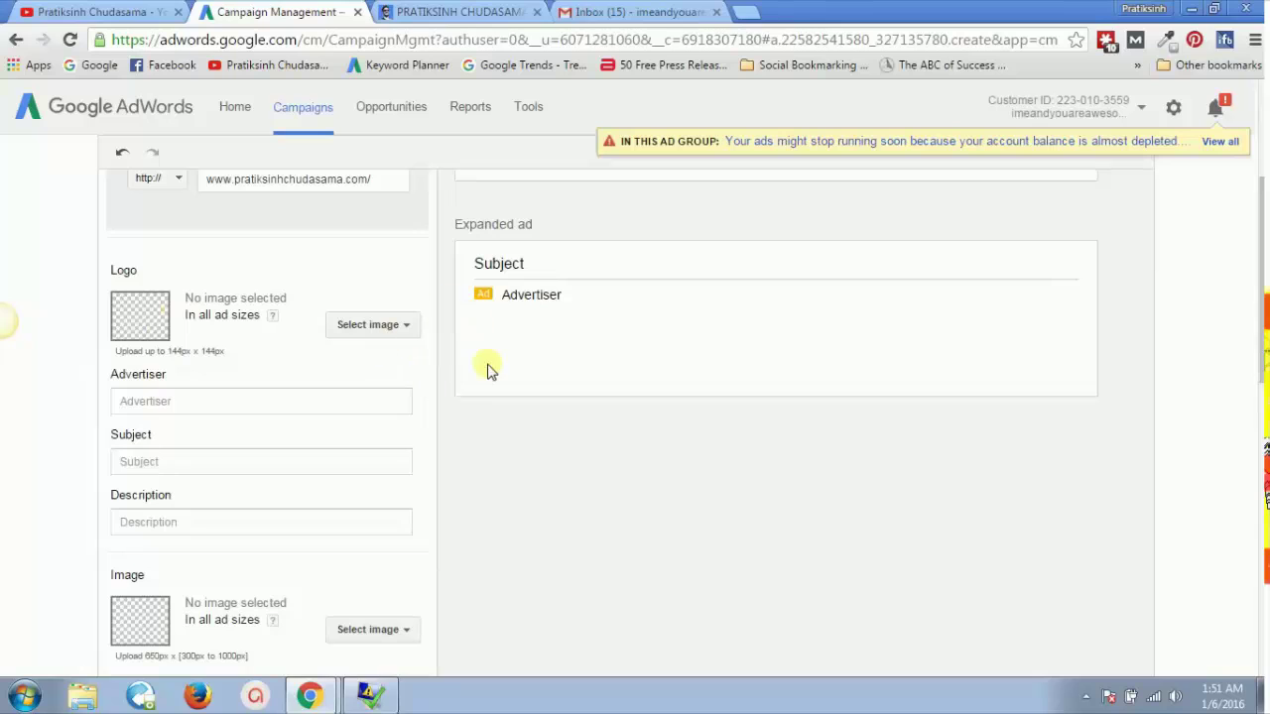
scroll(488, 372, up, 1)
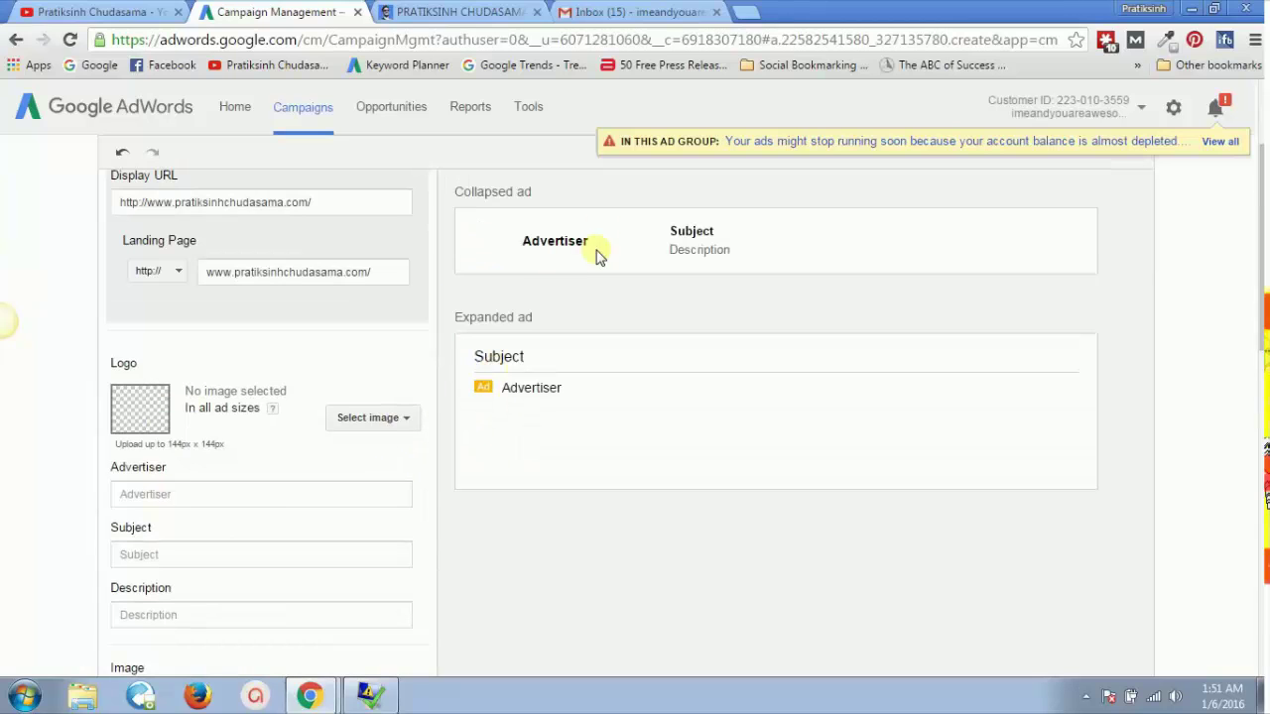
click(365, 421)
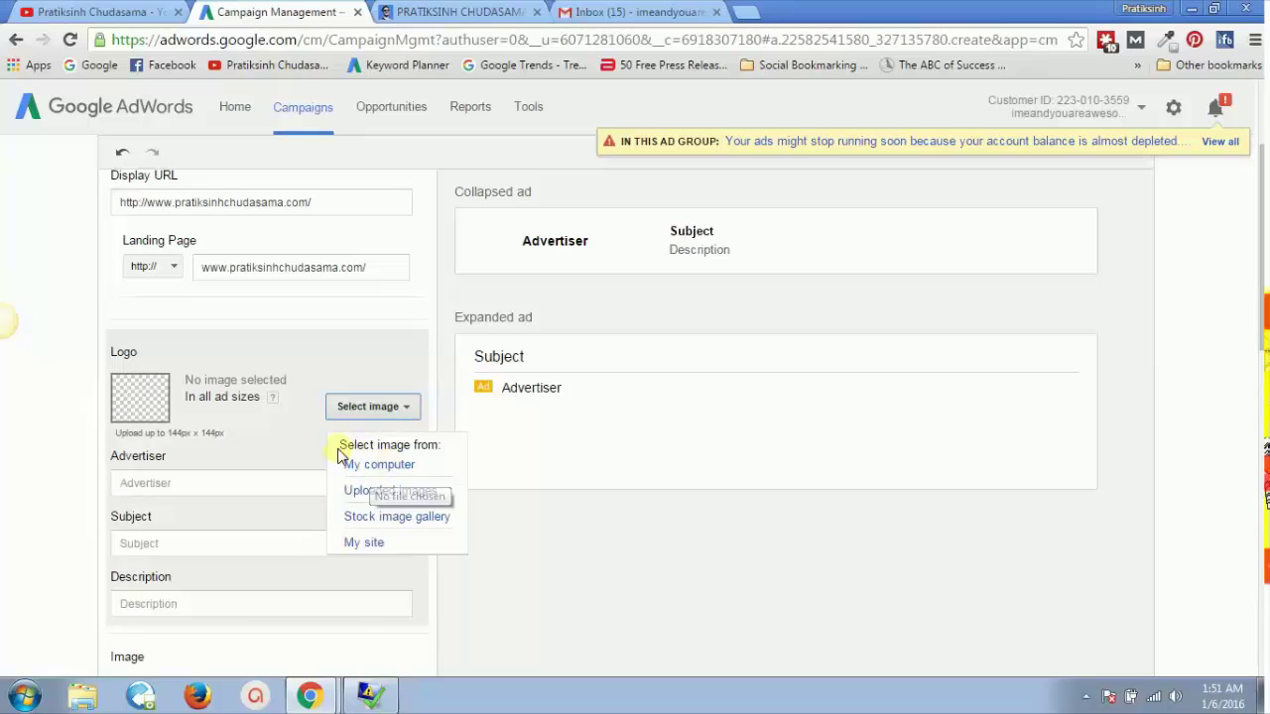
click(281, 444)
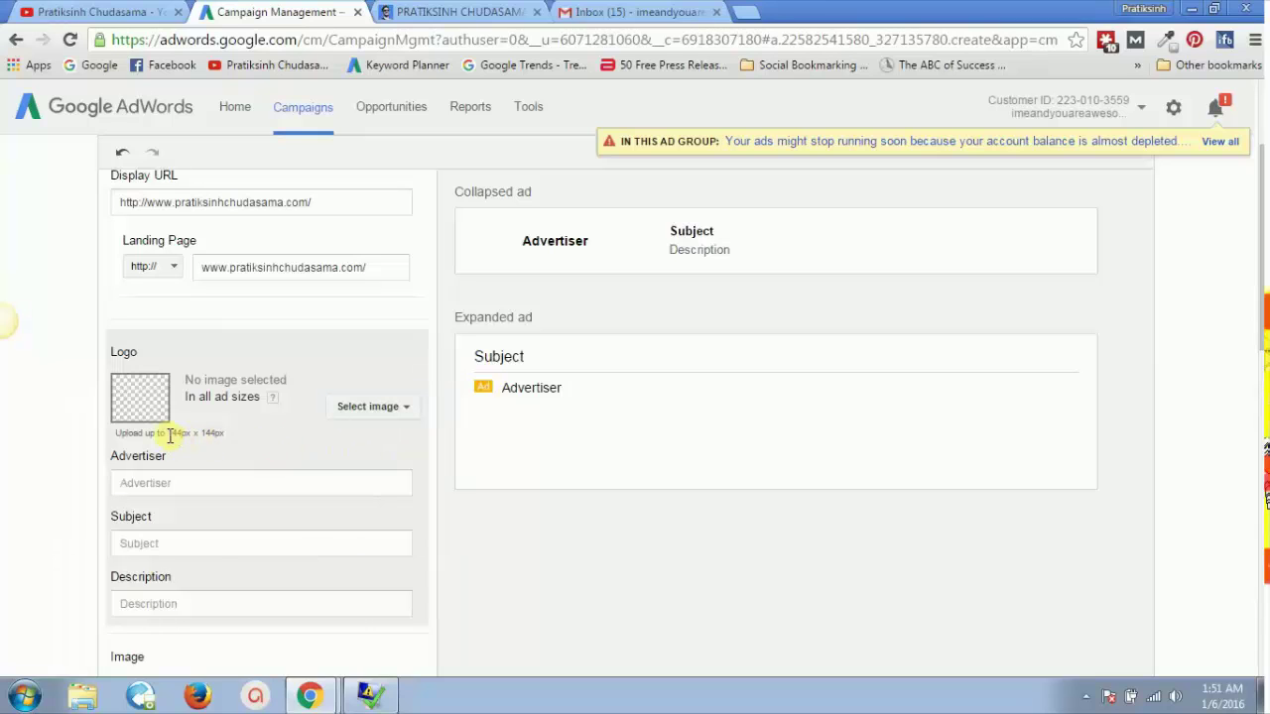
drag(168, 433, 225, 431)
click(363, 407)
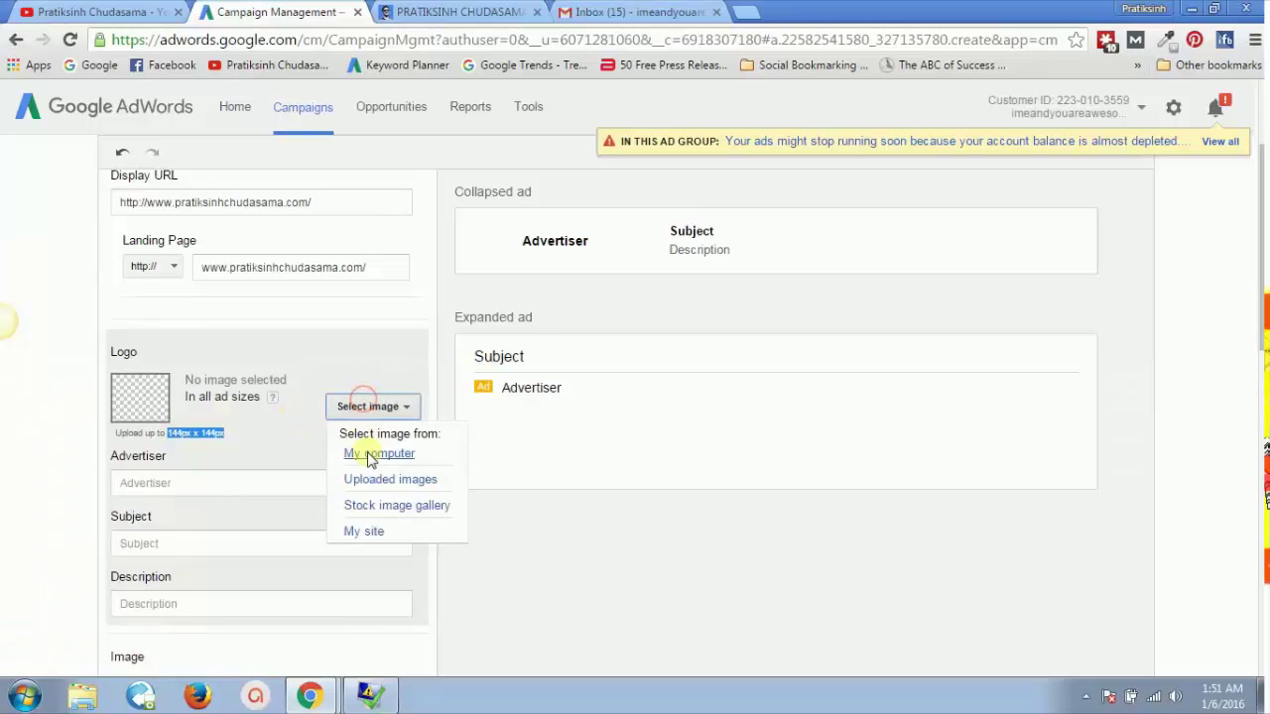
click(397, 508)
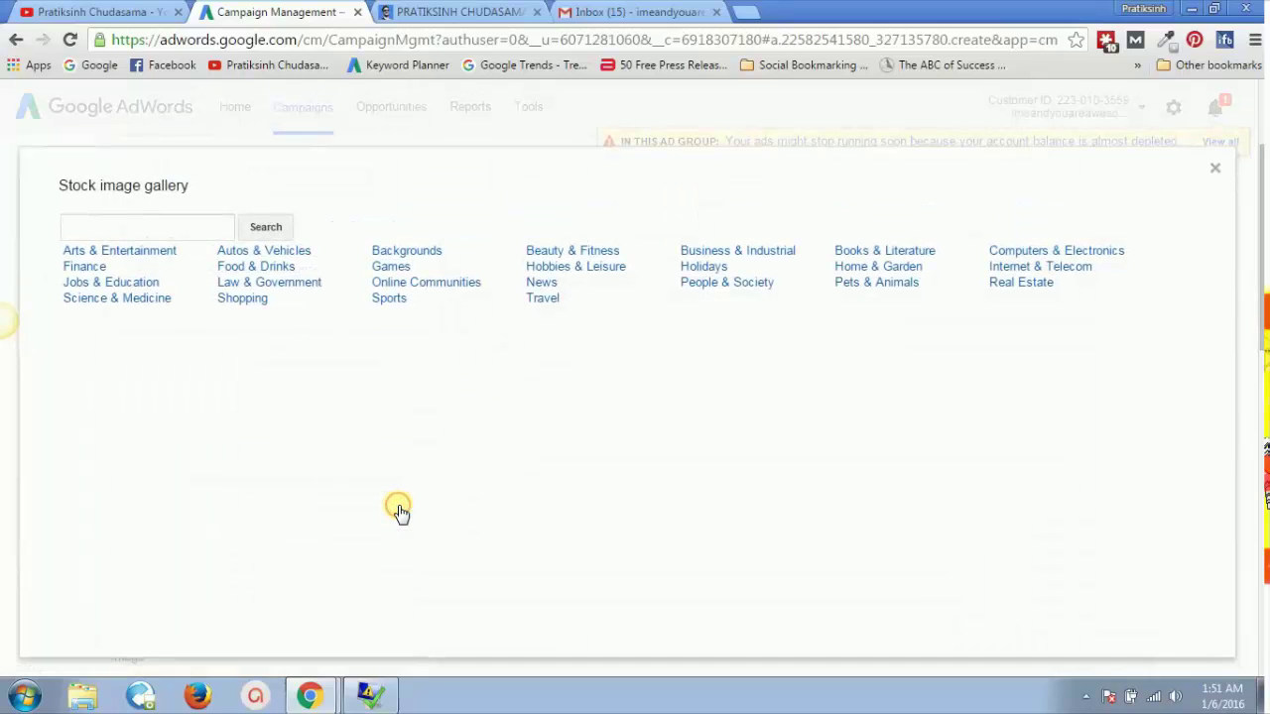
click(154, 266)
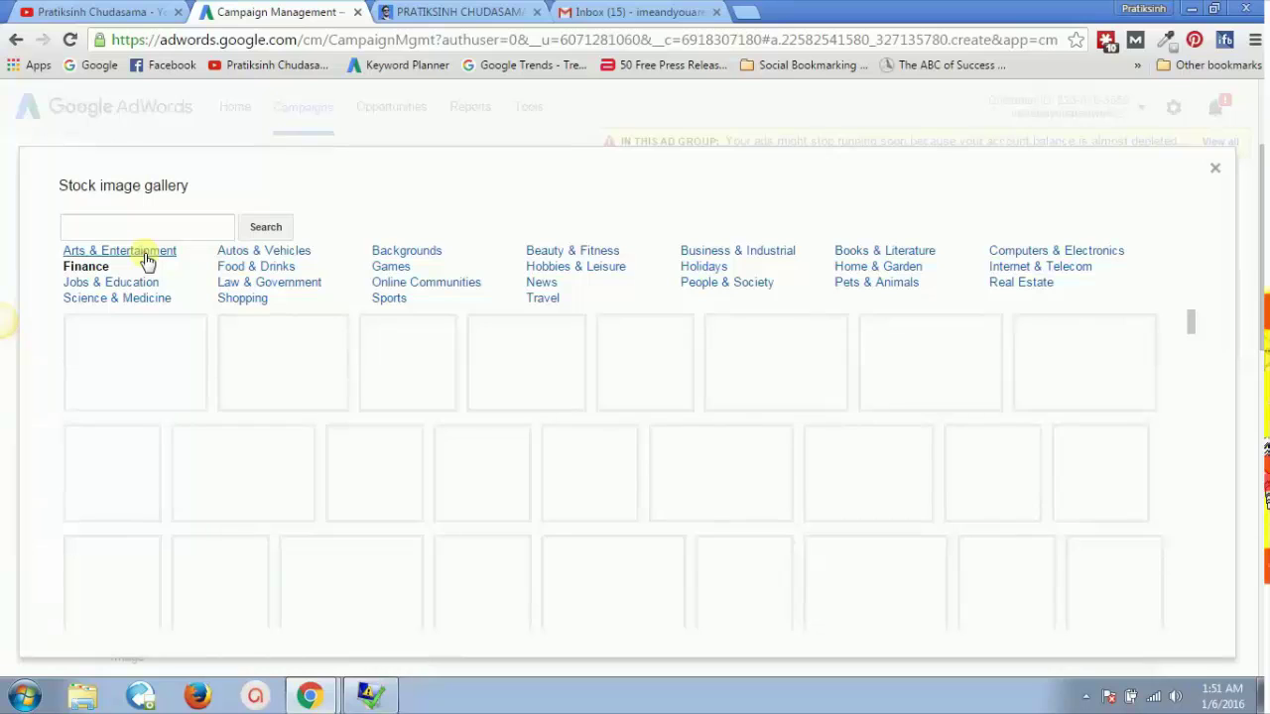
click(145, 256)
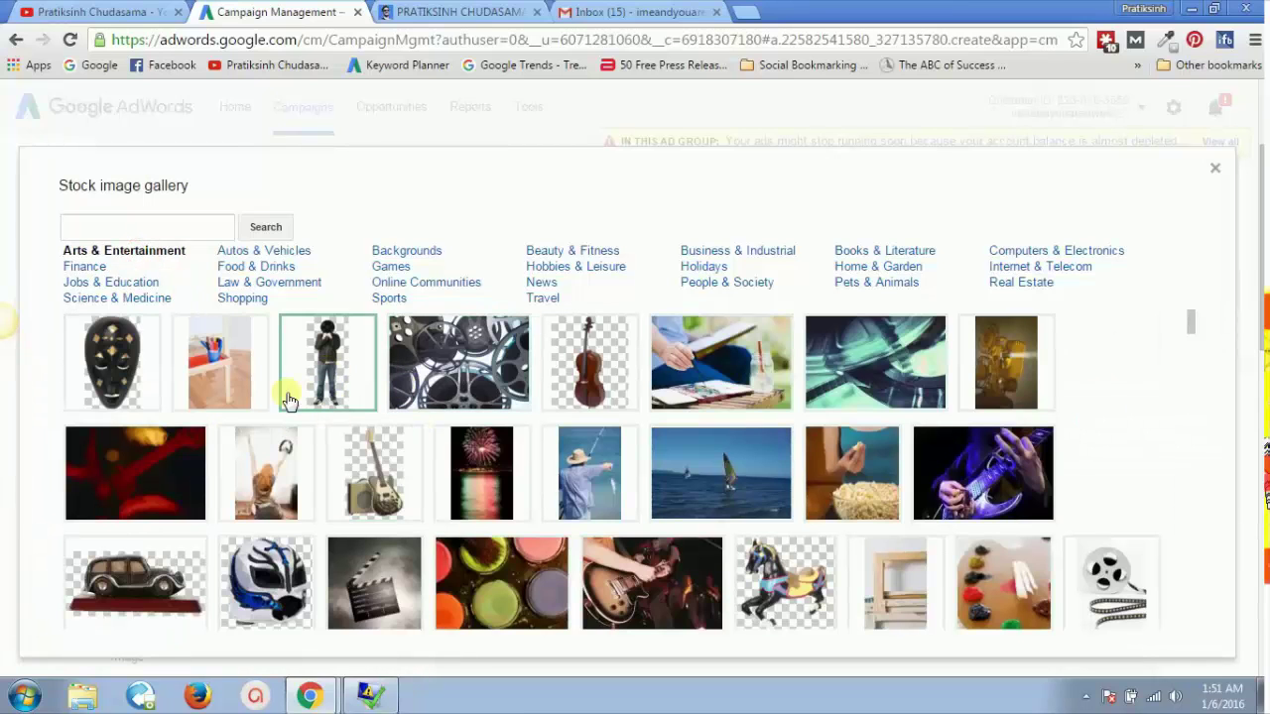
click(144, 489)
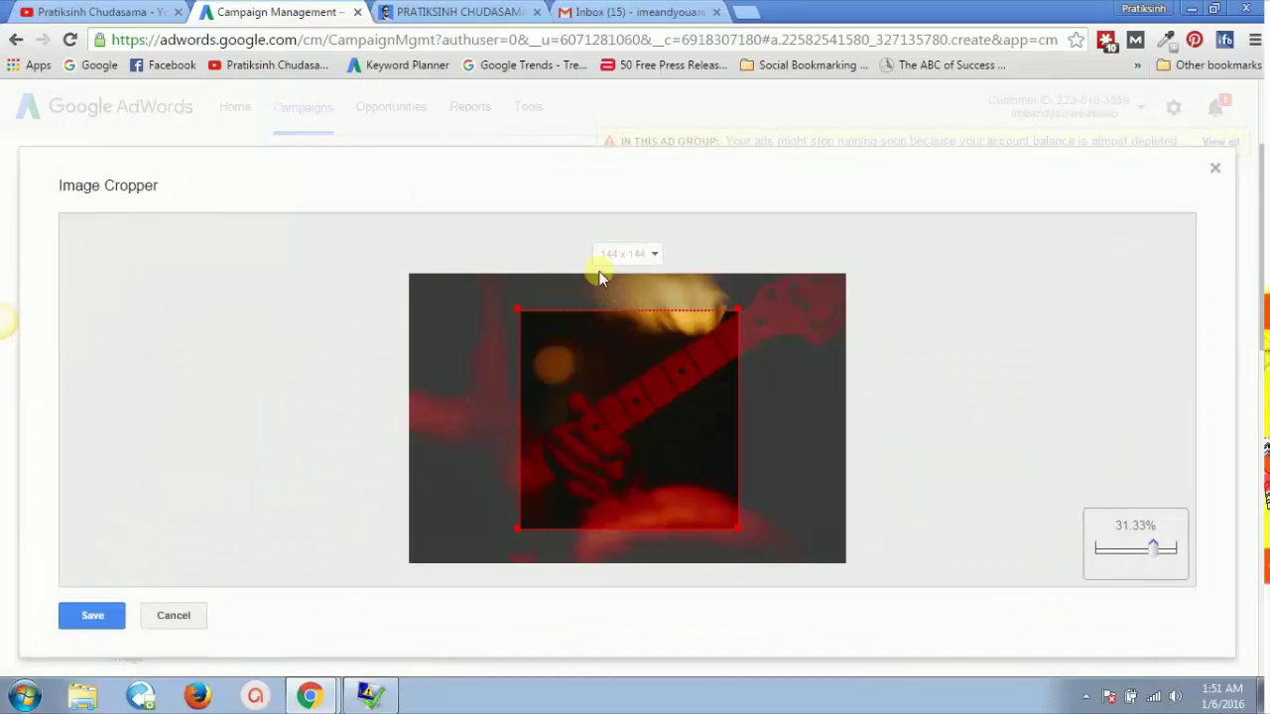
click(113, 619)
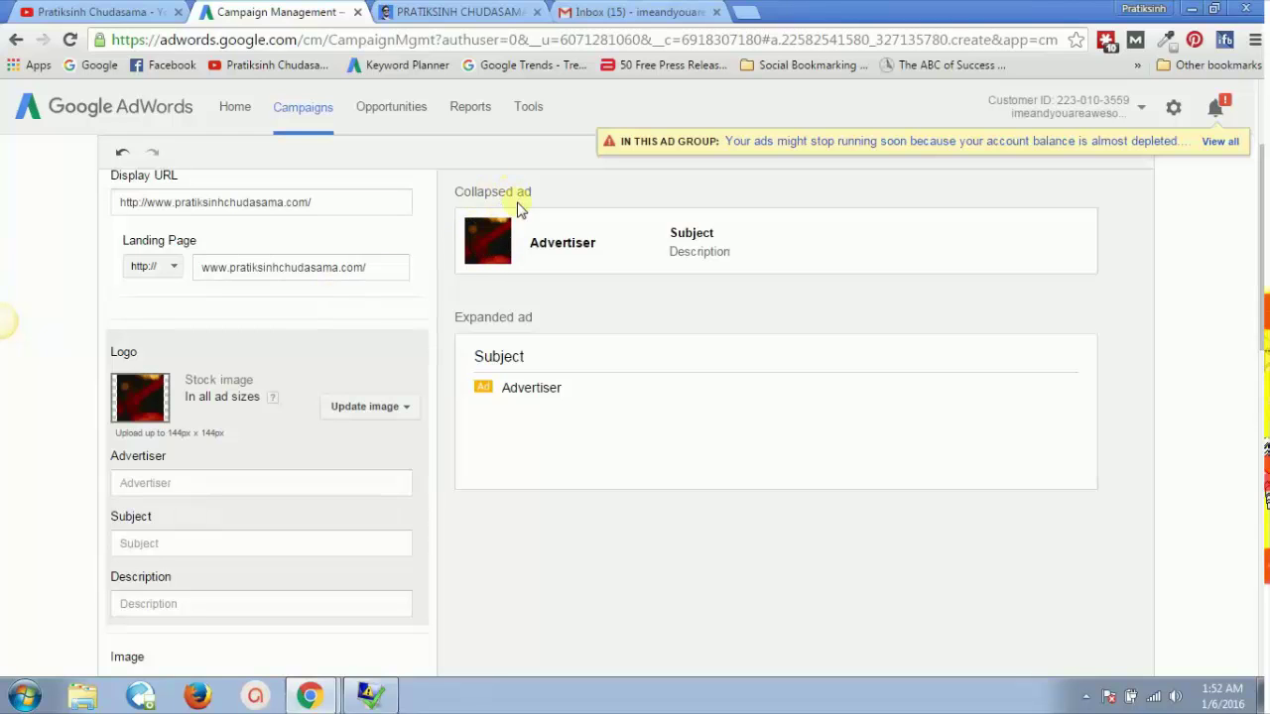
Check the logos of the Gmail Promotions ads, return to the AdWords form, and try "This is the adver" as the advertiser
click(635, 12)
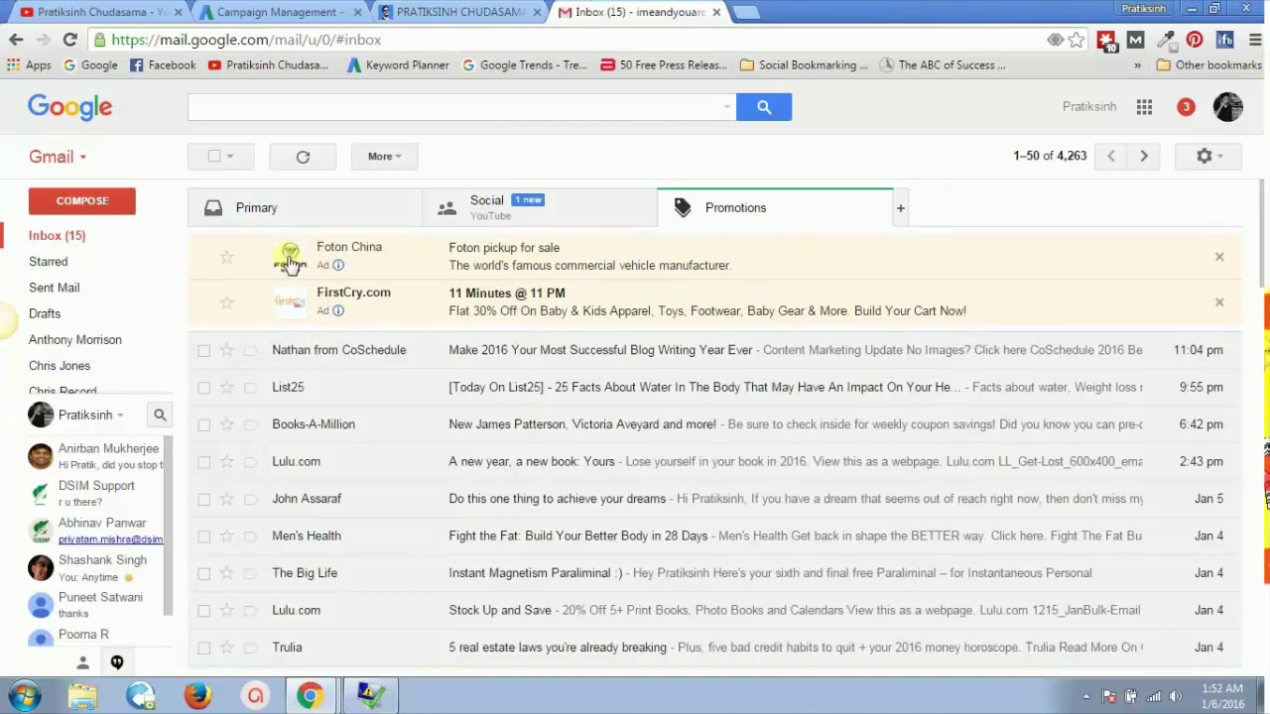
click(277, 12)
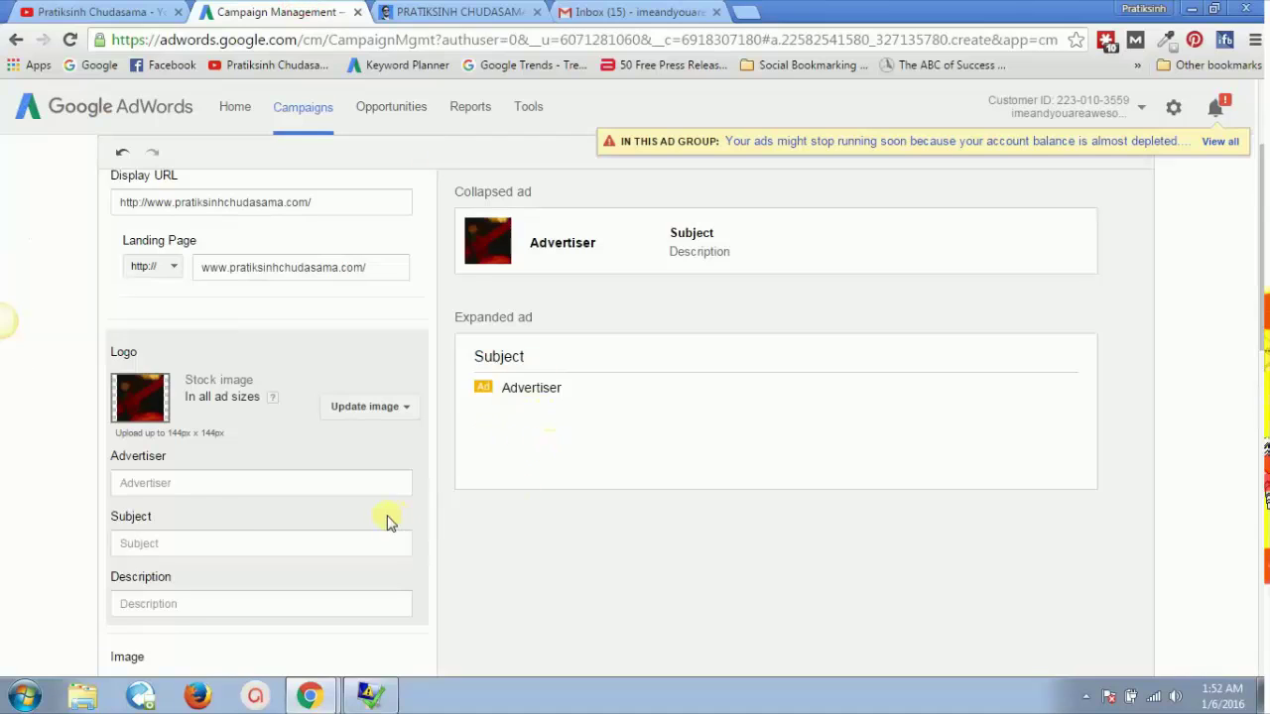
click(201, 484)
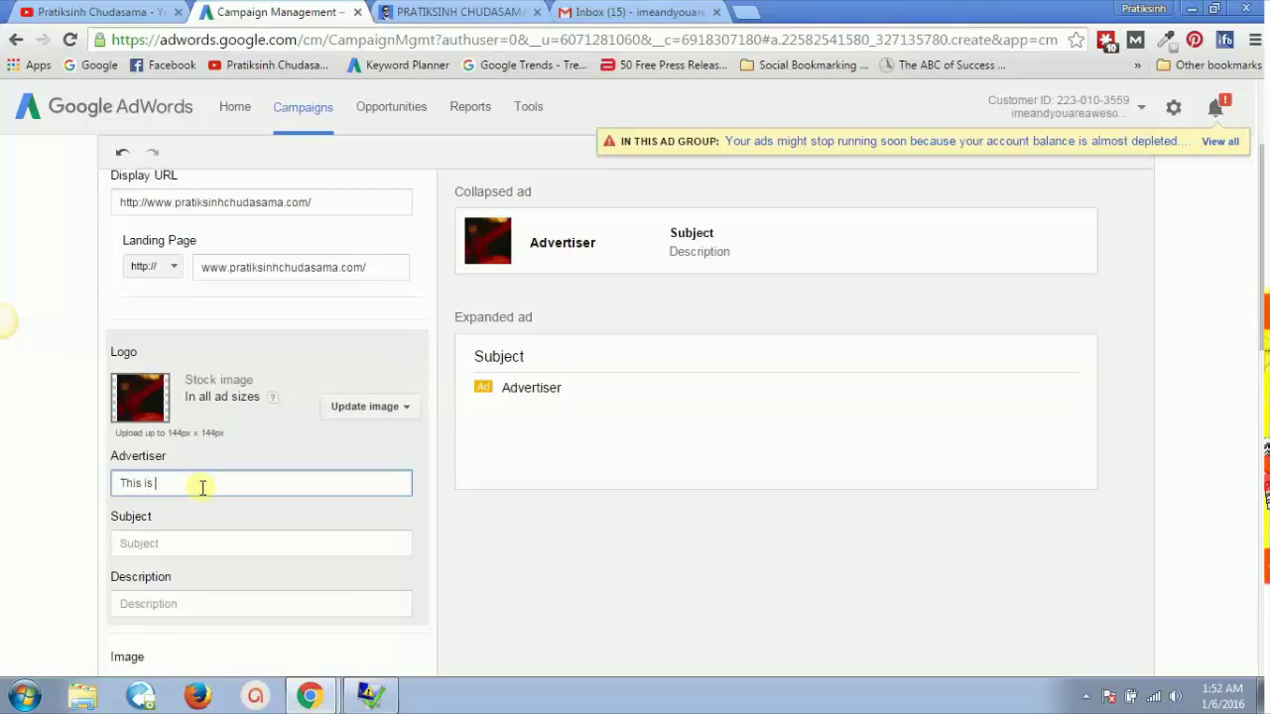
text(This is the adver)
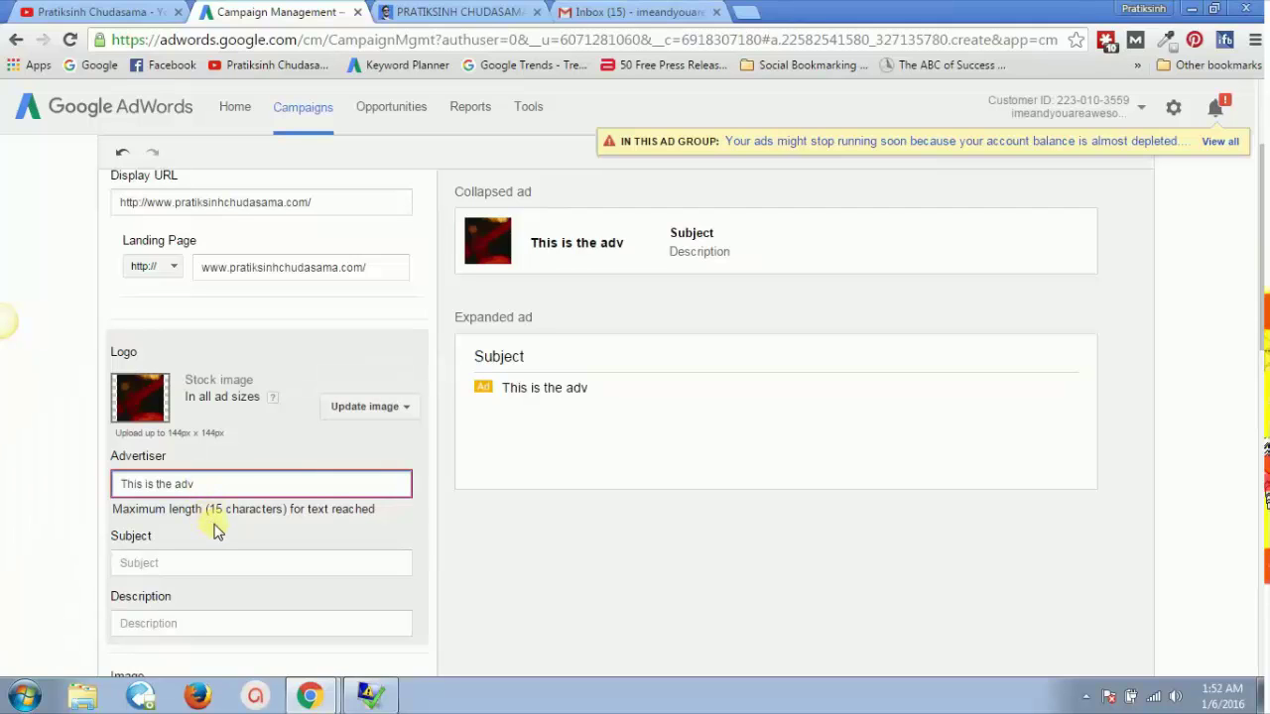
triple_click(216, 508)
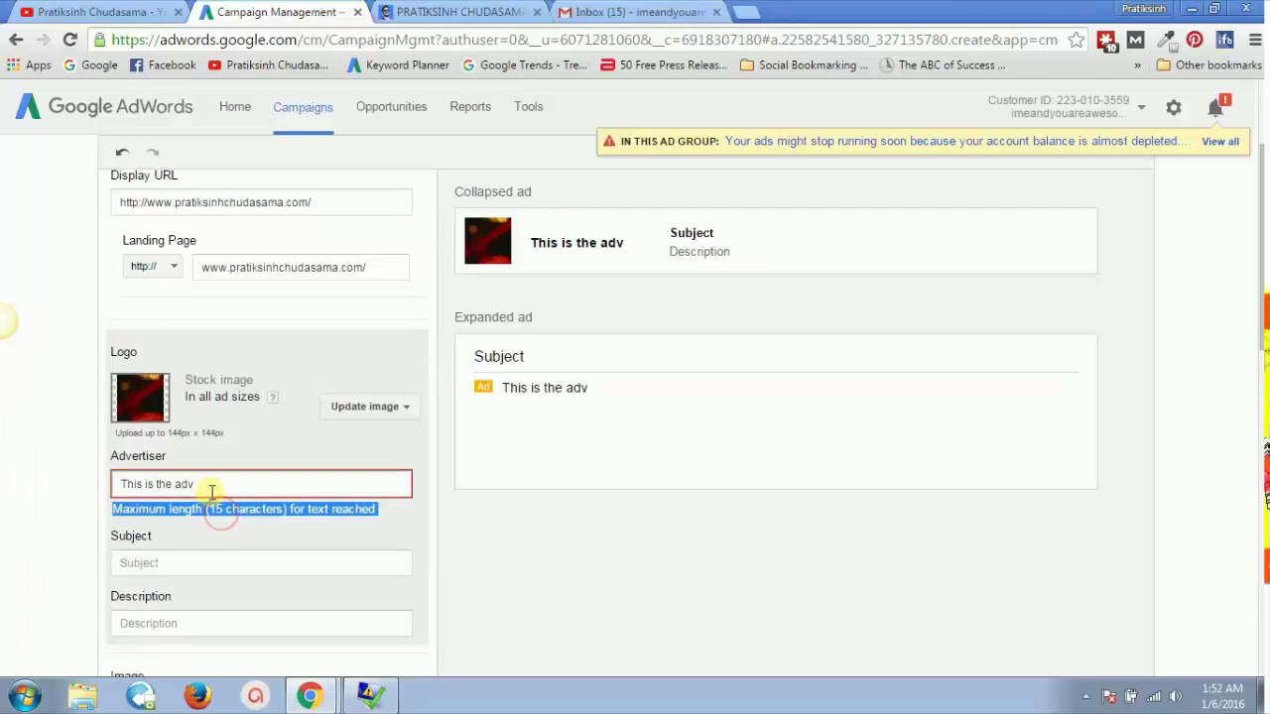
click(207, 485)
triple_click(171, 509)
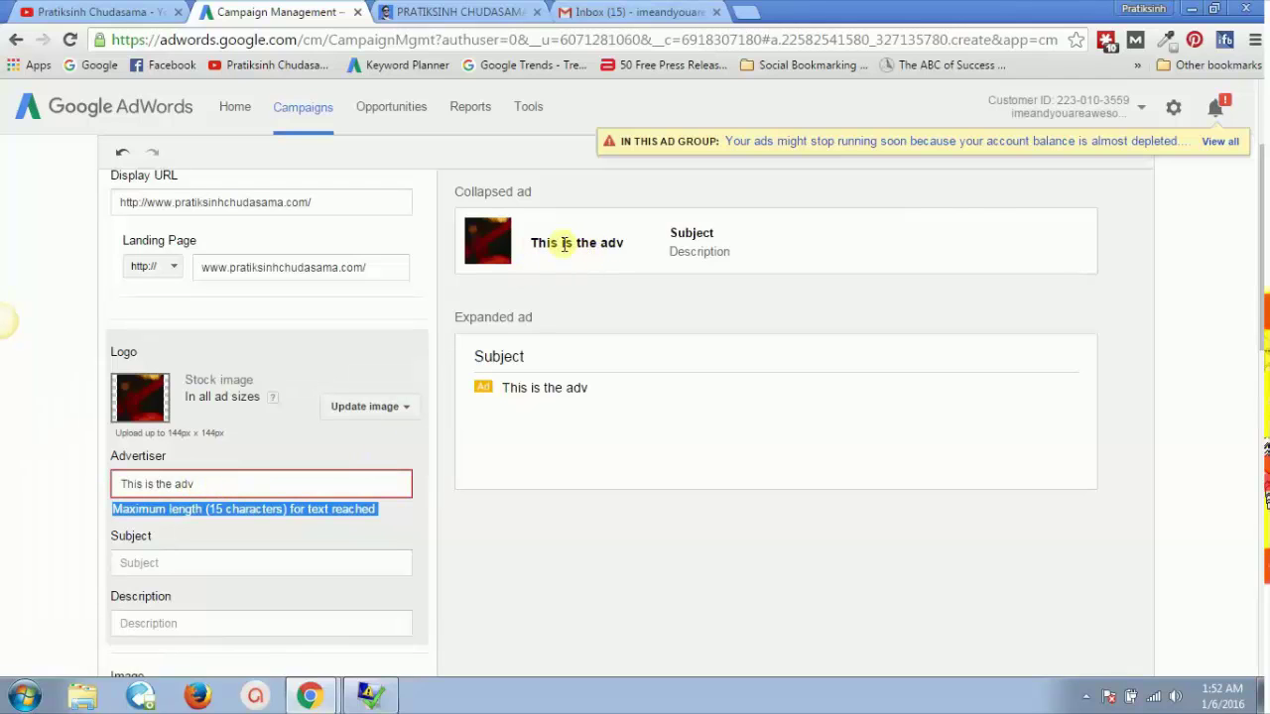
Replace the advertiser text with "Demo 15 char" and clear the field again
click(214, 483)
triple_click(214, 483)
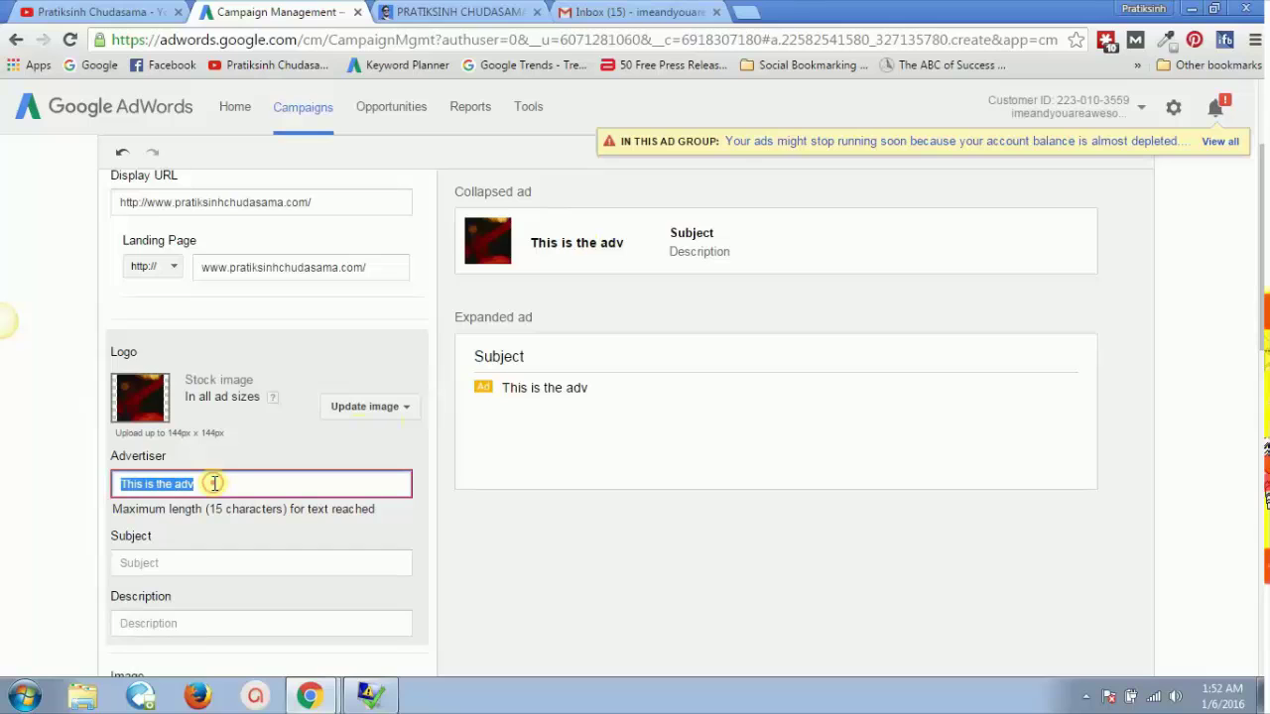
text(Demo 15 char)
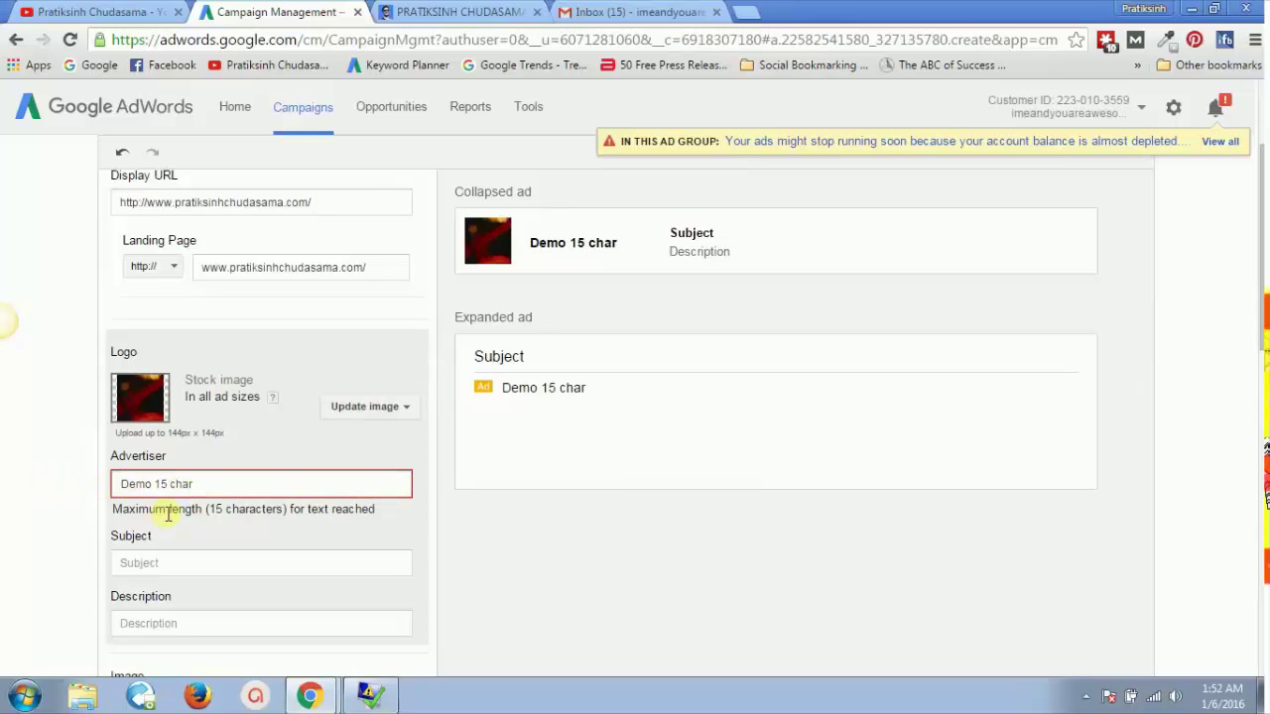
triple_click(176, 509)
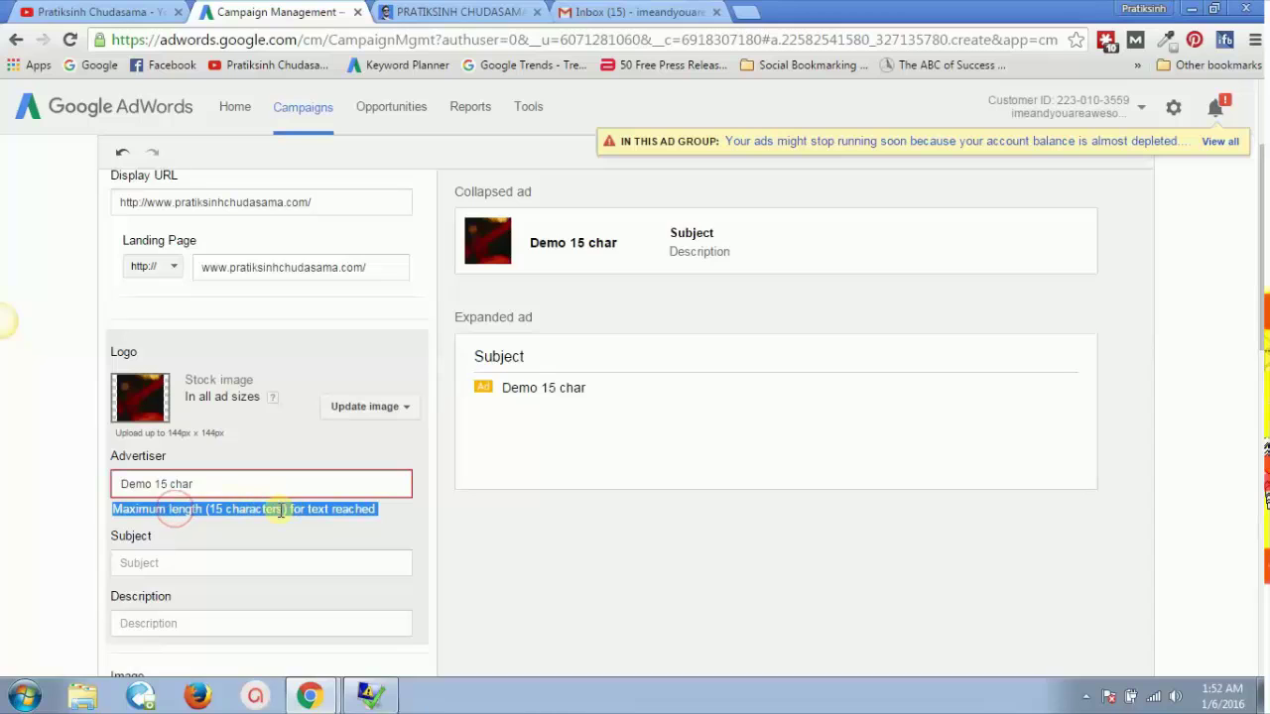
drag(212, 483, 69, 493)
key(BackSpace)
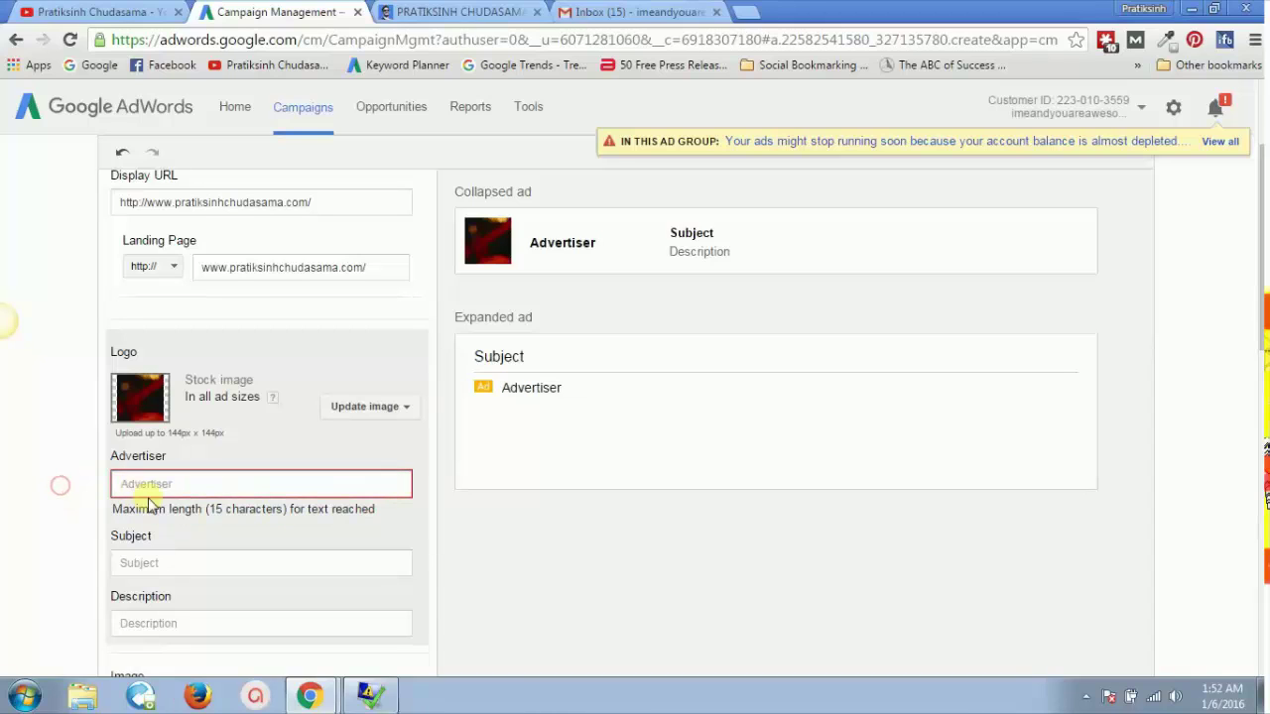
Enter "Demo 15 char" in the emptied Advertiser field and highlight the length message below it
triple_click(185, 510)
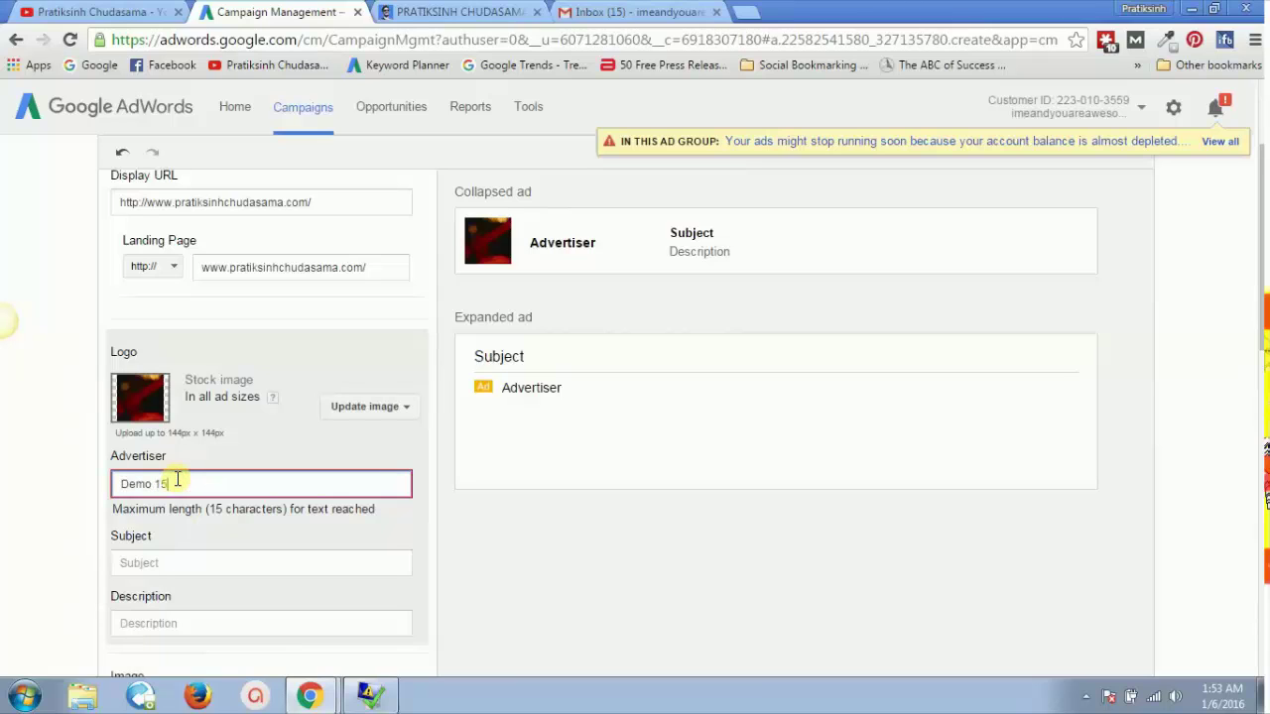
click(176, 508)
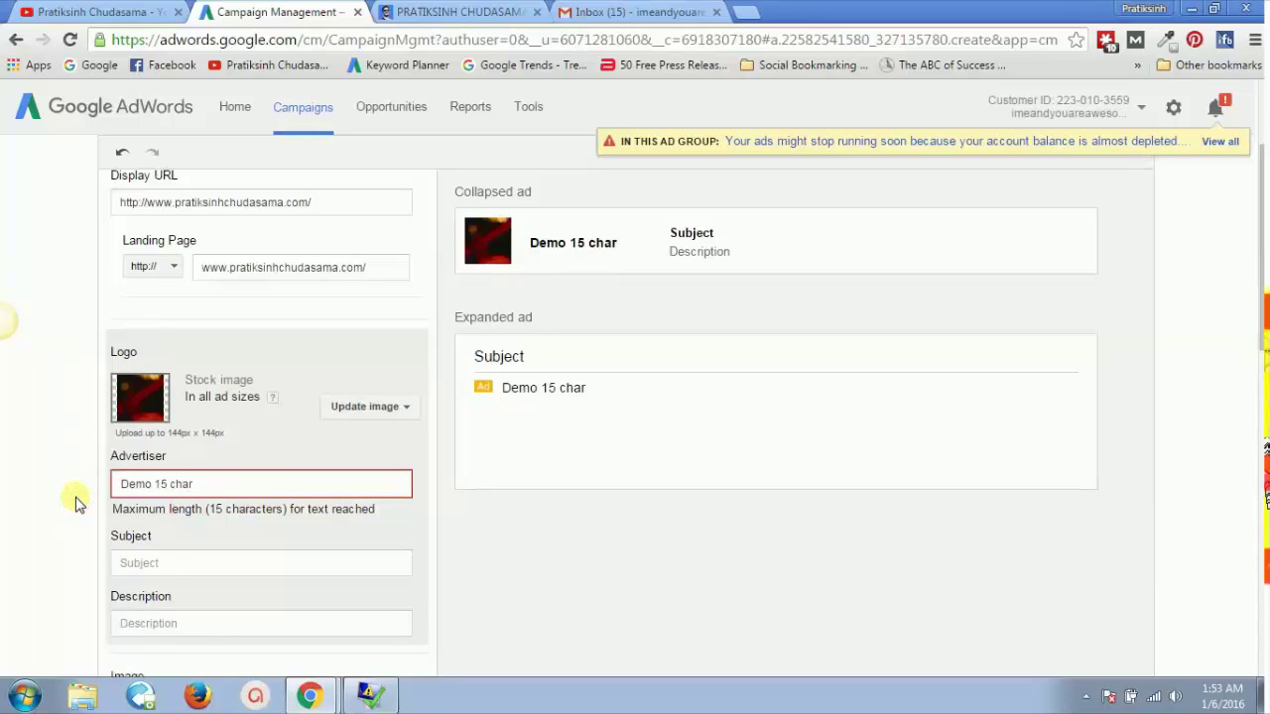
triple_click(148, 509)
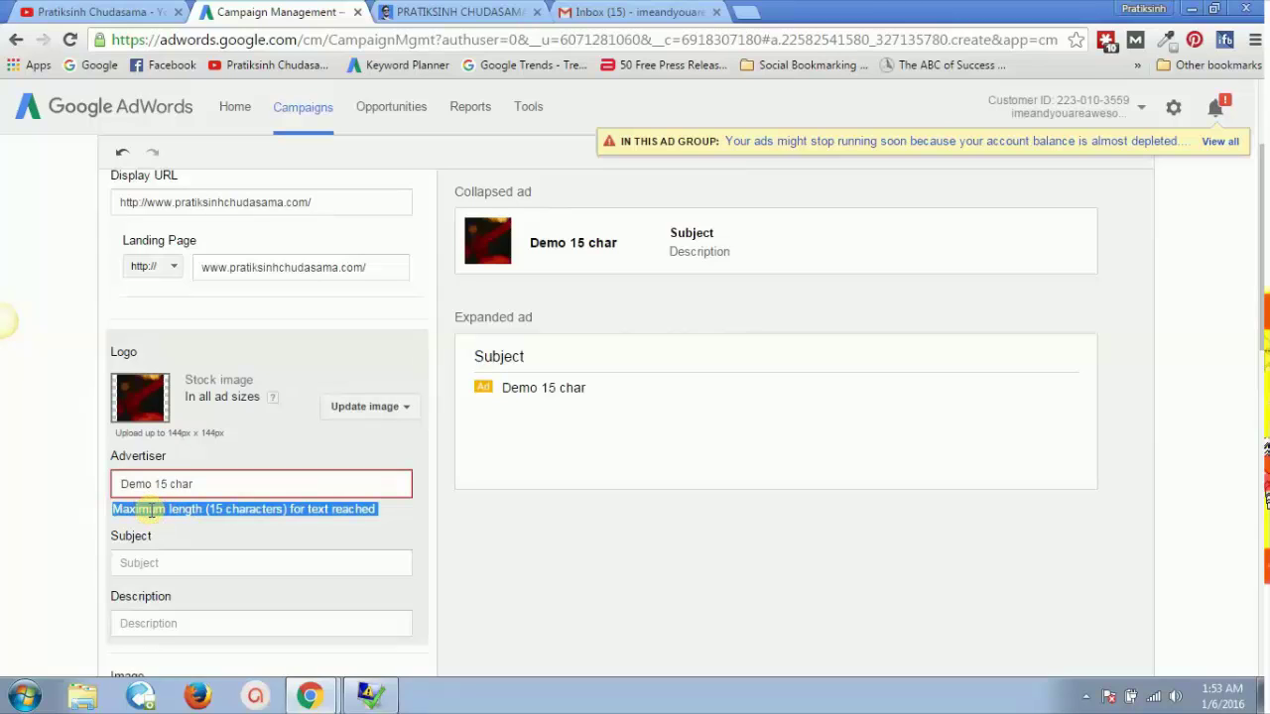
double_click(204, 483)
click(204, 484)
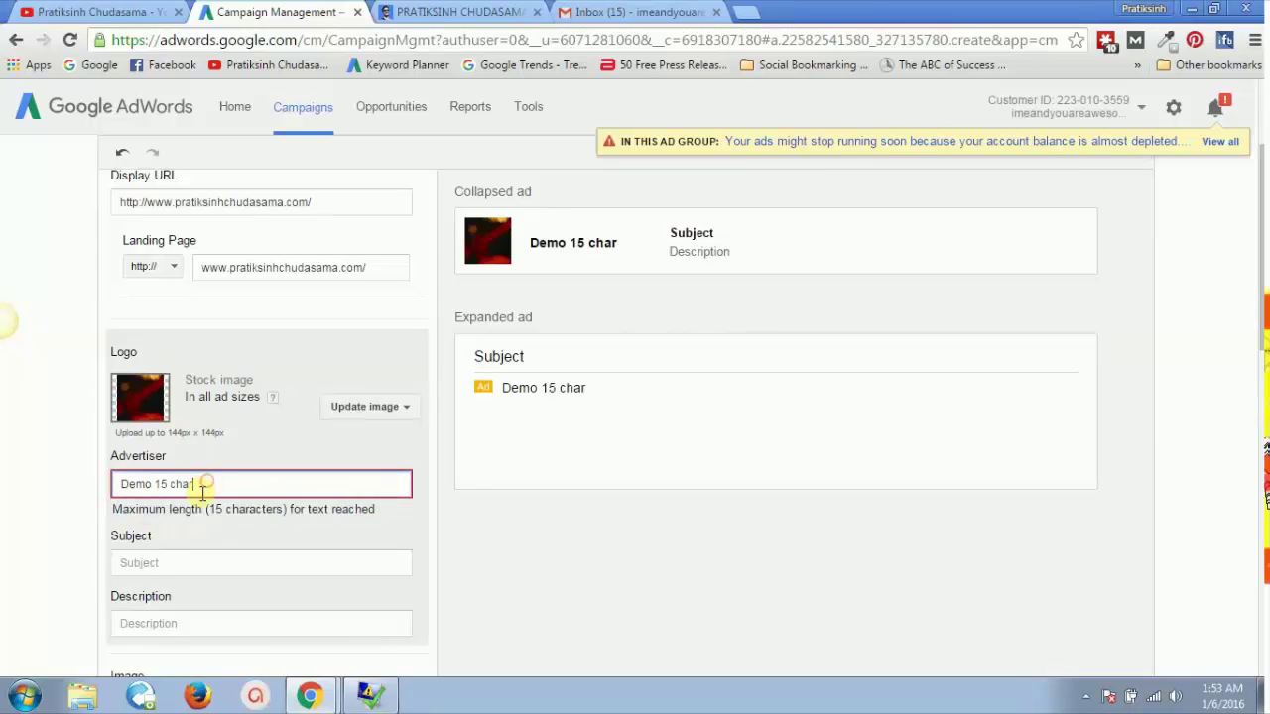
double_click(196, 518)
double_click(187, 510)
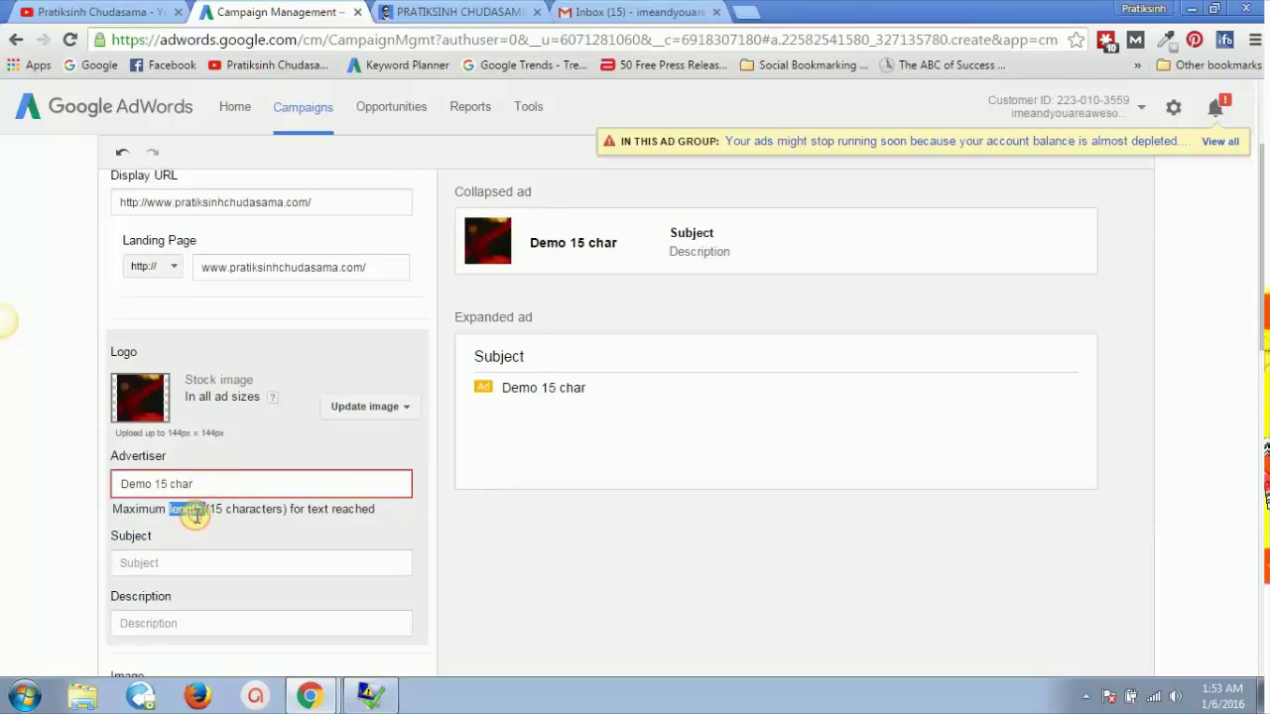
triple_click(195, 514)
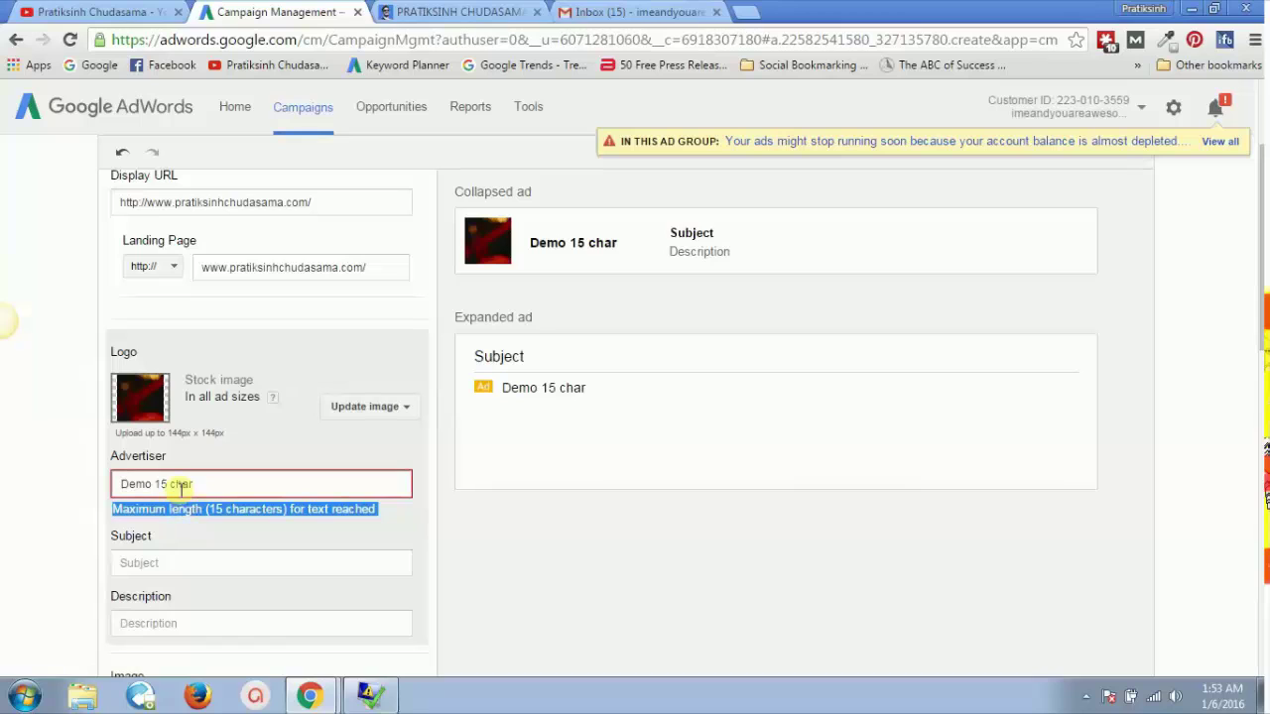
Enter "This is subject box" as the ad's subject
click(166, 568)
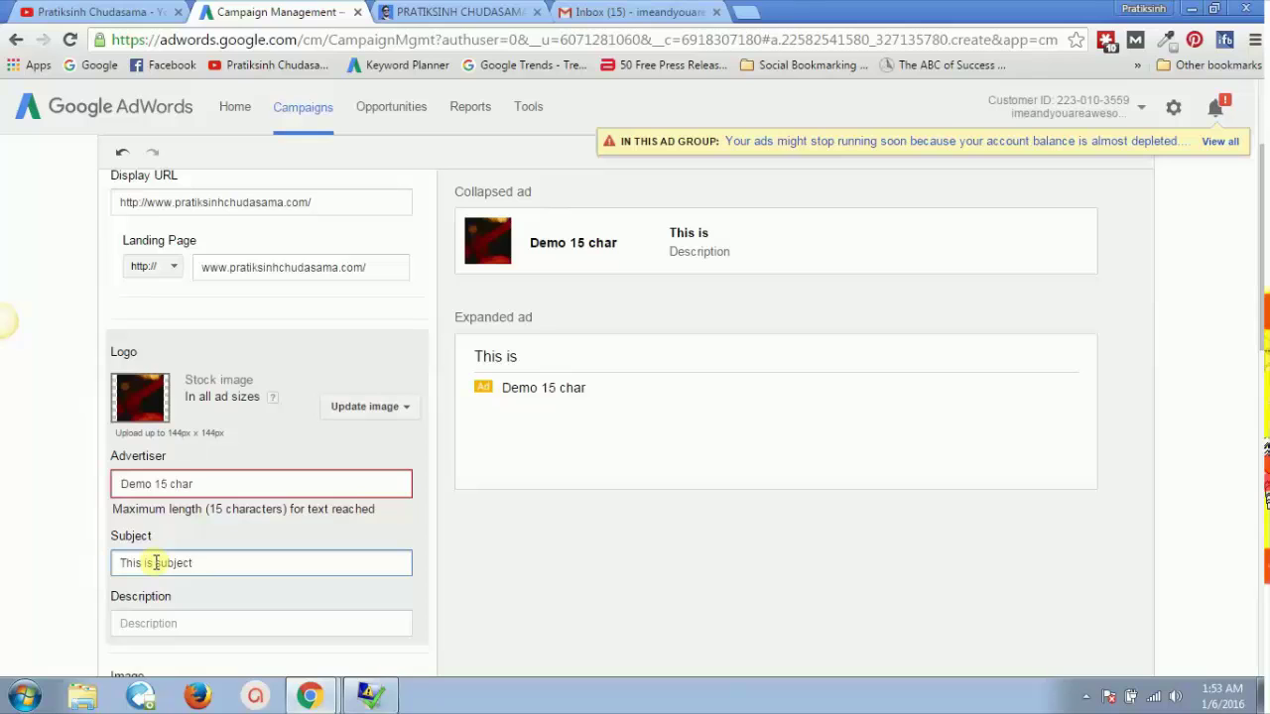
click(37, 548)
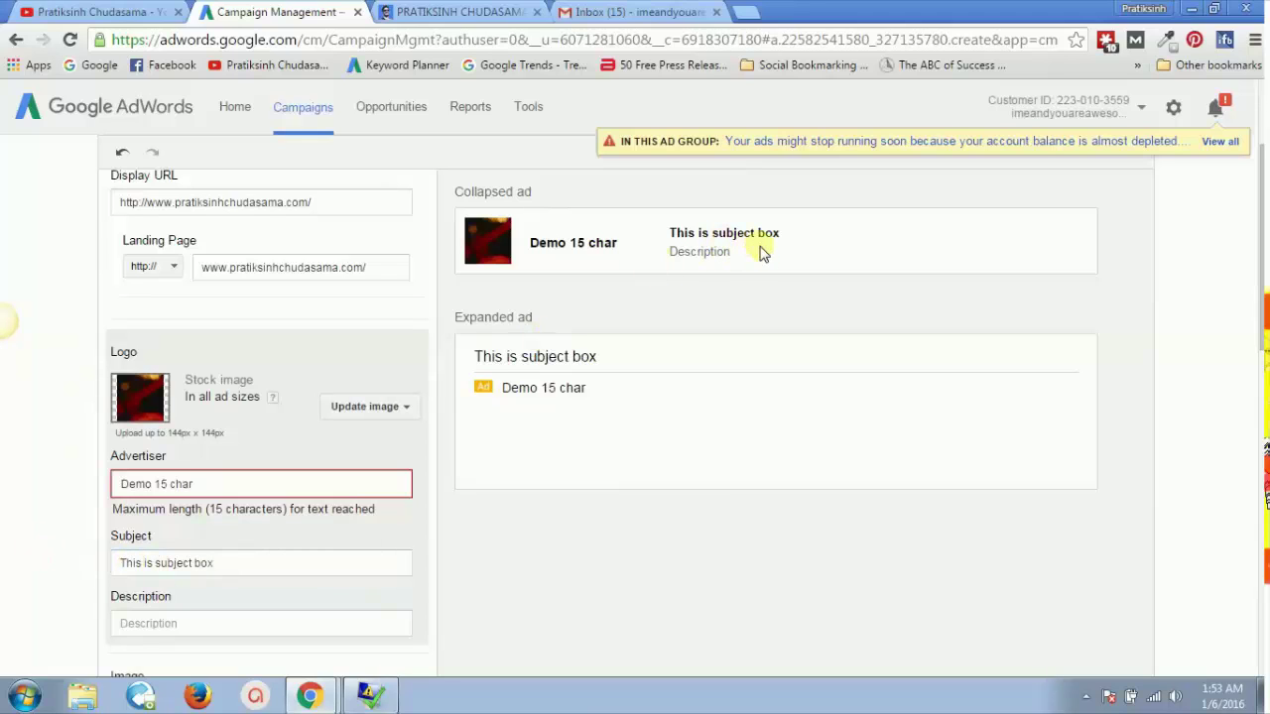
click(235, 557)
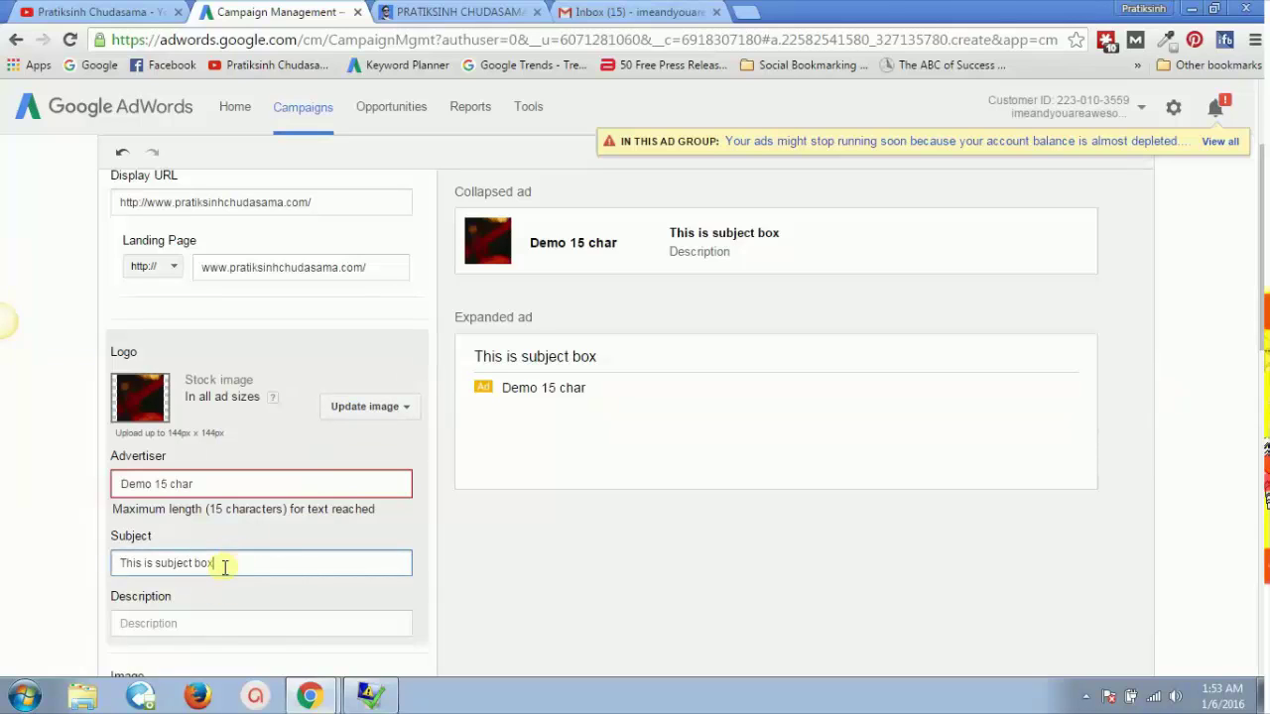
Enter "This is where you put up your description for the gmail ad" as the ad description and check it in the ad previews
click(174, 627)
click(57, 626)
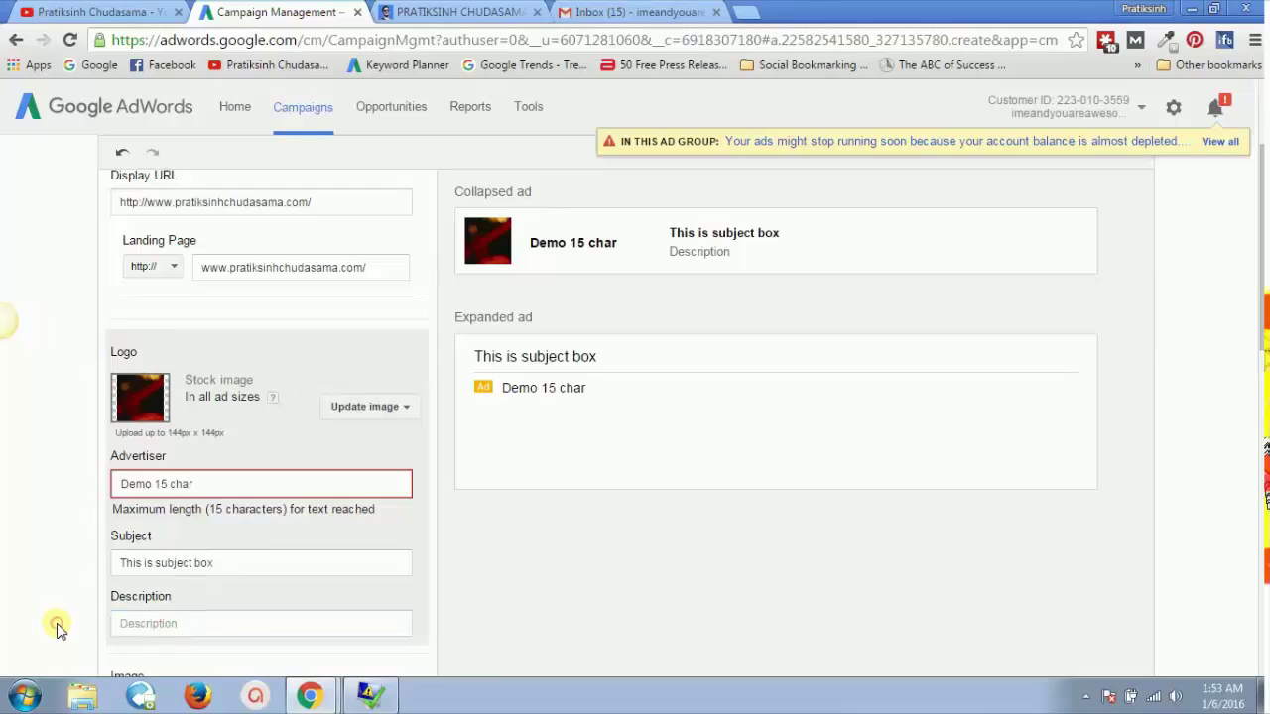
scroll(54, 626, down, 2)
click(162, 437)
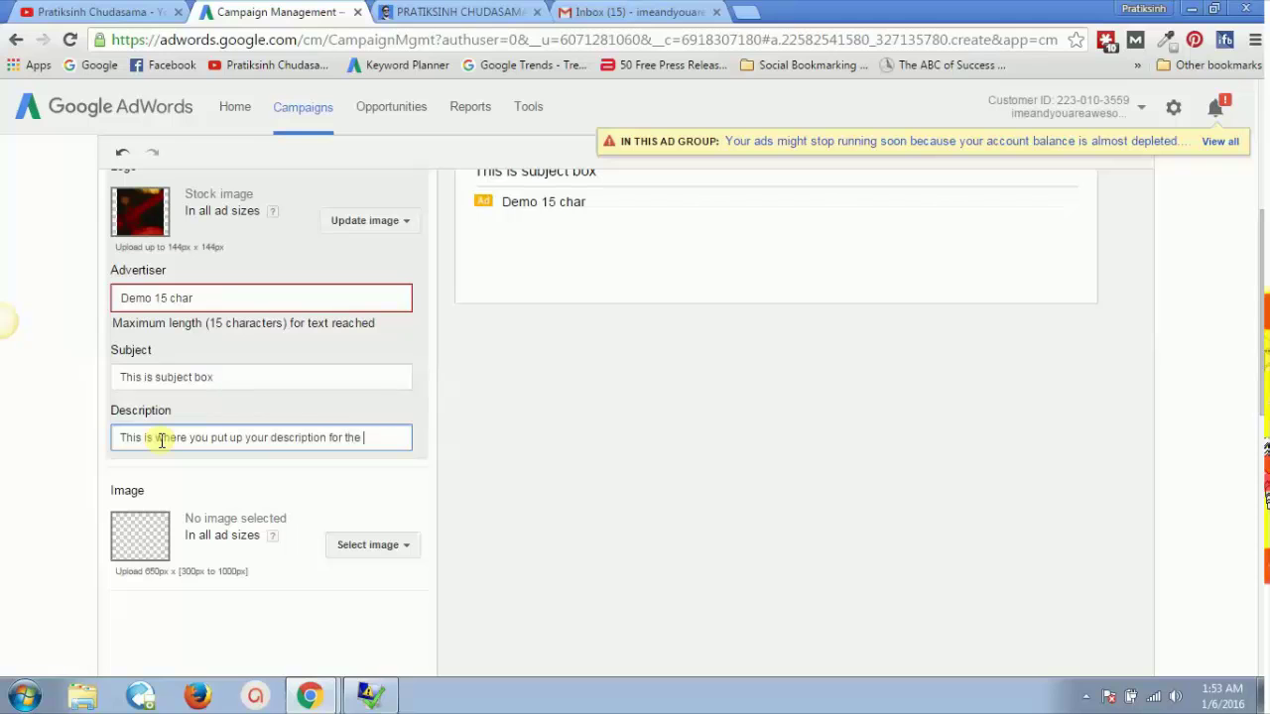
click(20, 456)
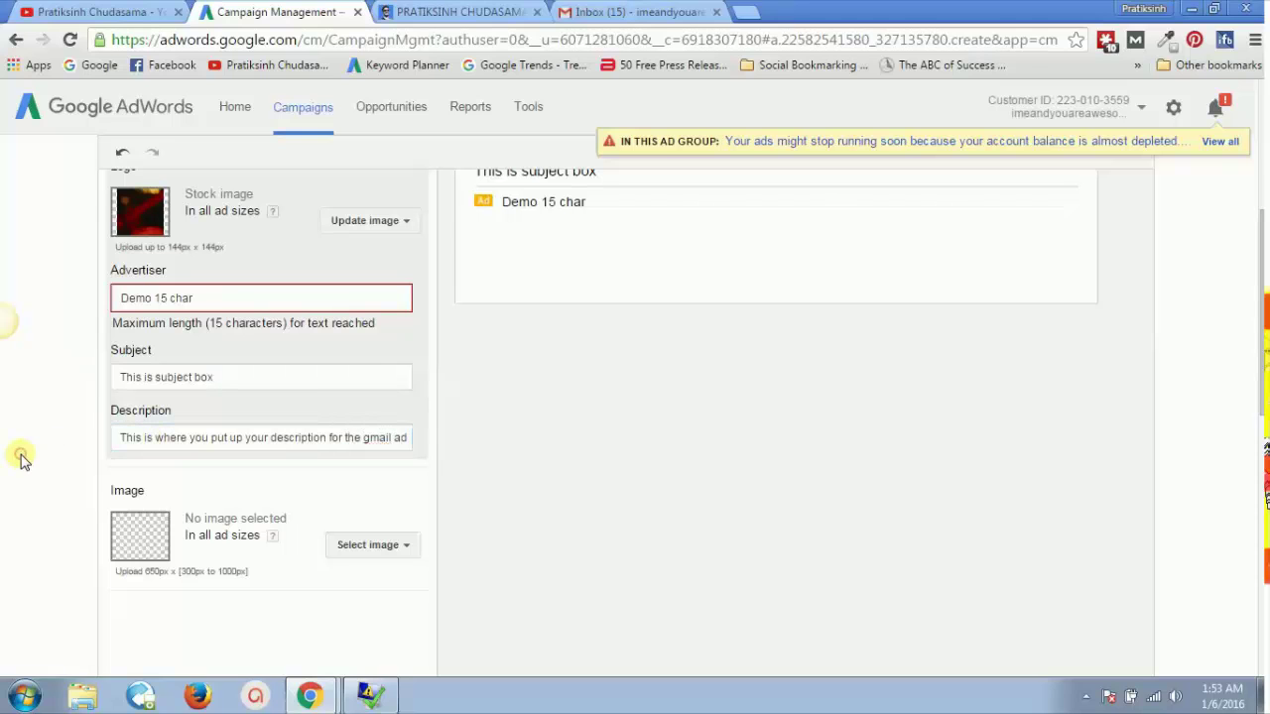
scroll(510, 426, up, 2)
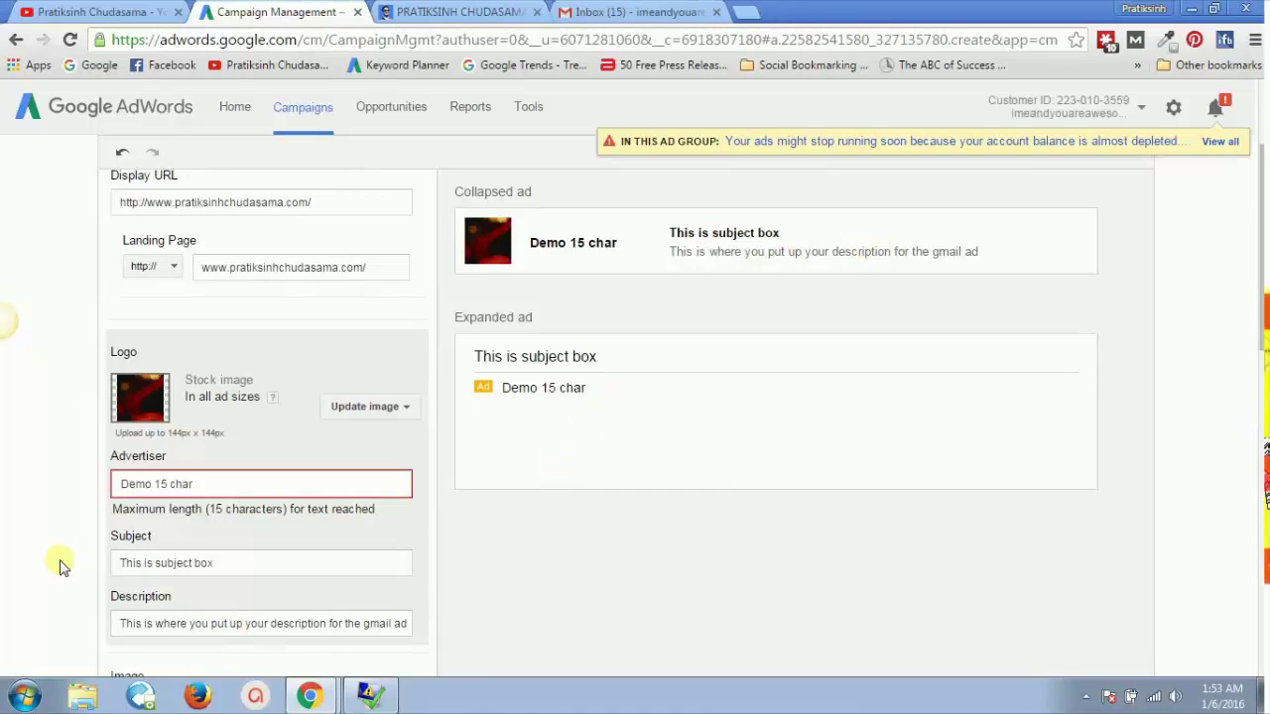
scroll(61, 563, down, 2)
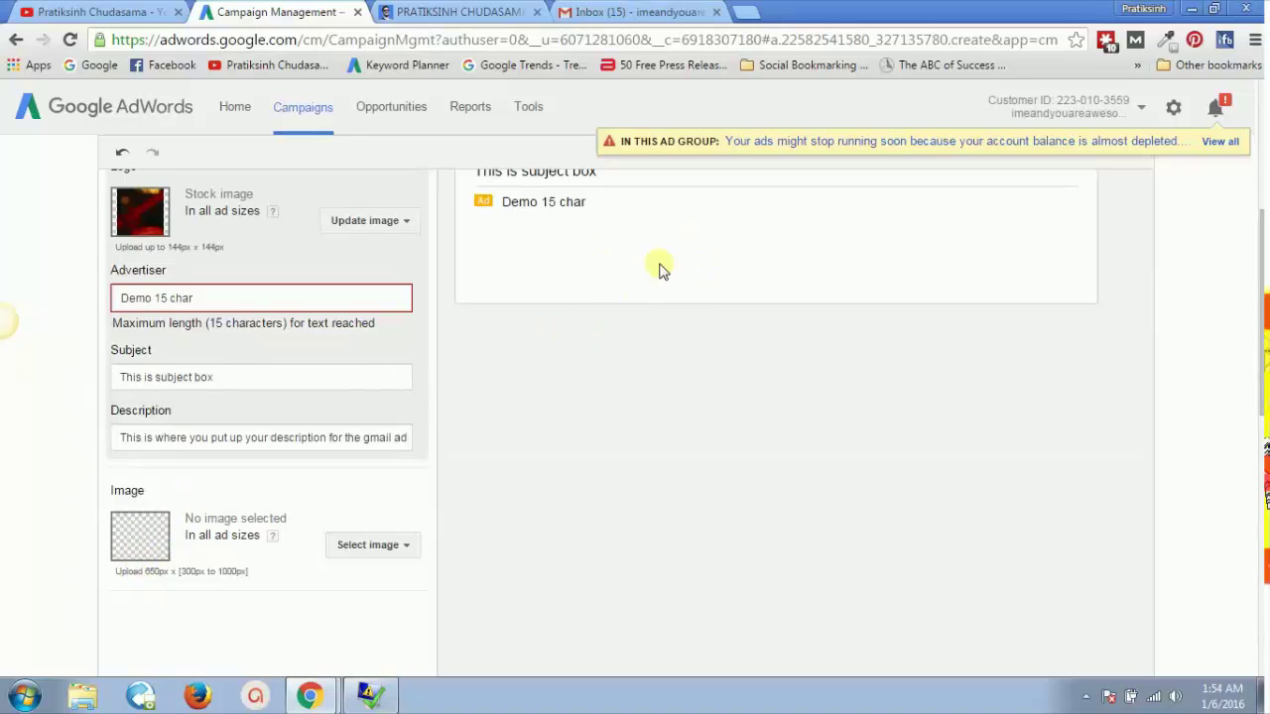
scroll(638, 317, up, 2)
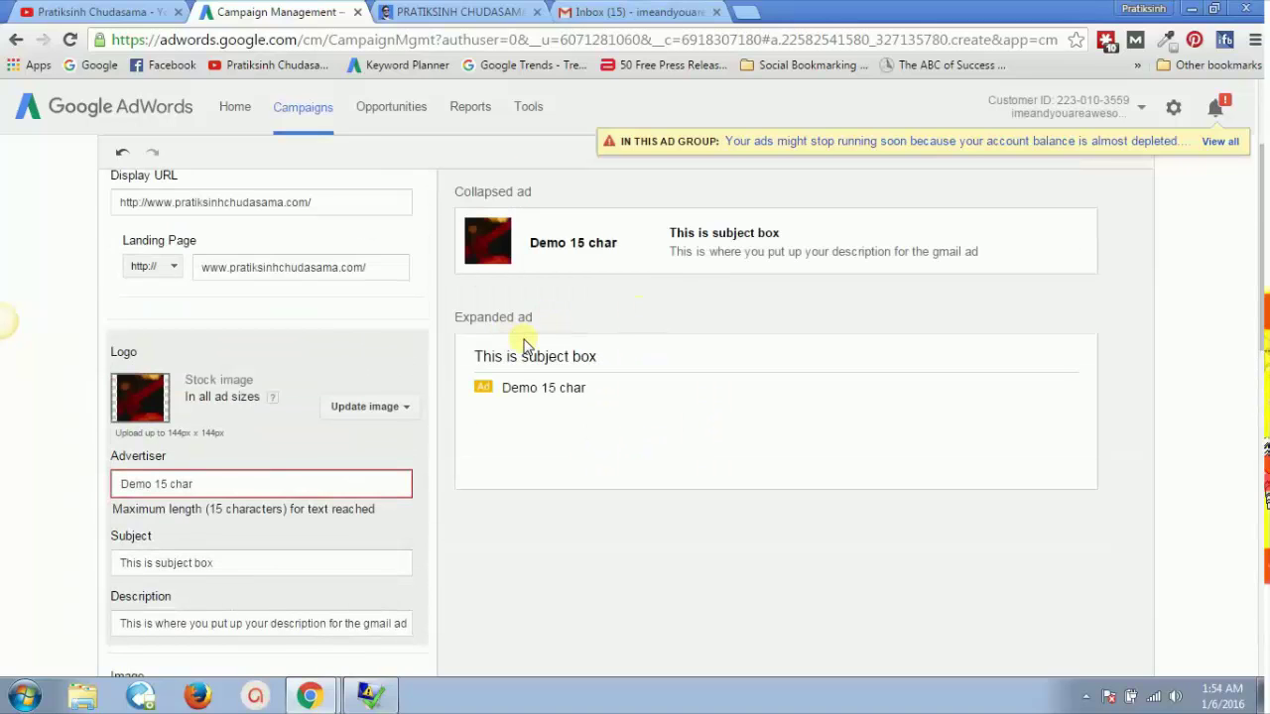
Select the sailboat-on-the-sea picture from the Arts & Entertainment stock images as the ad's image
scroll(494, 473, down, 2)
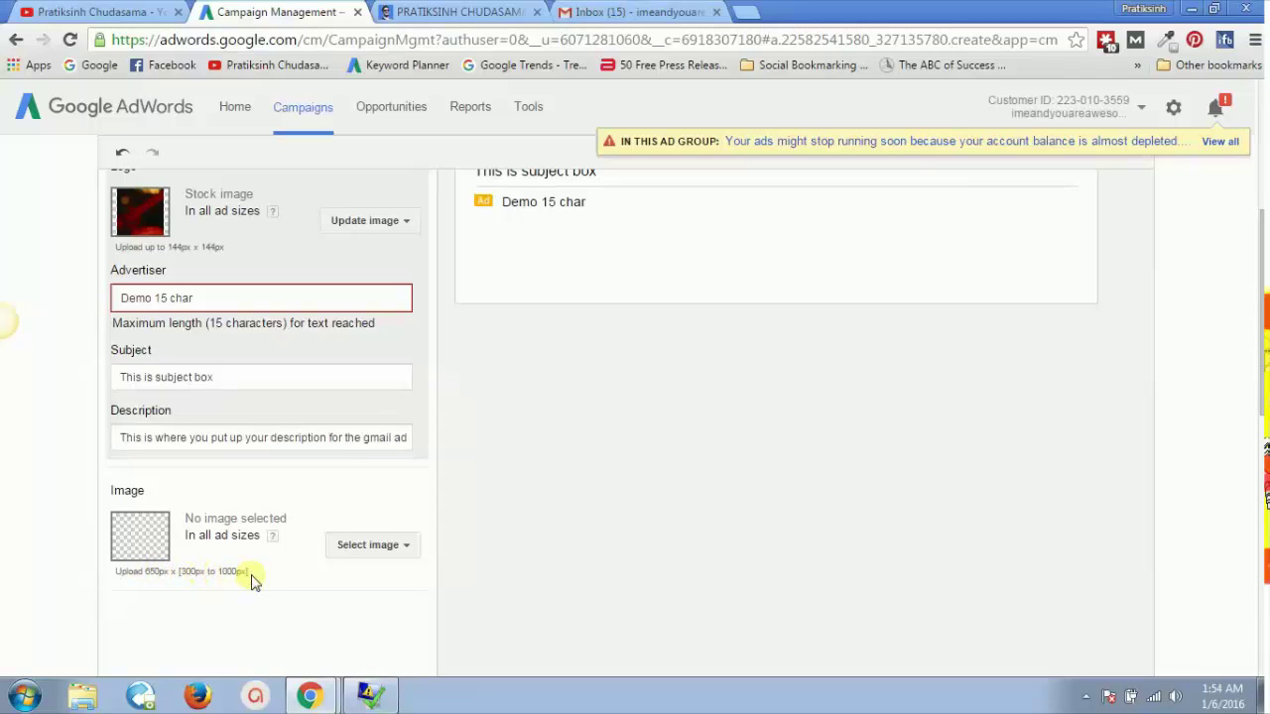
click(362, 547)
click(382, 499)
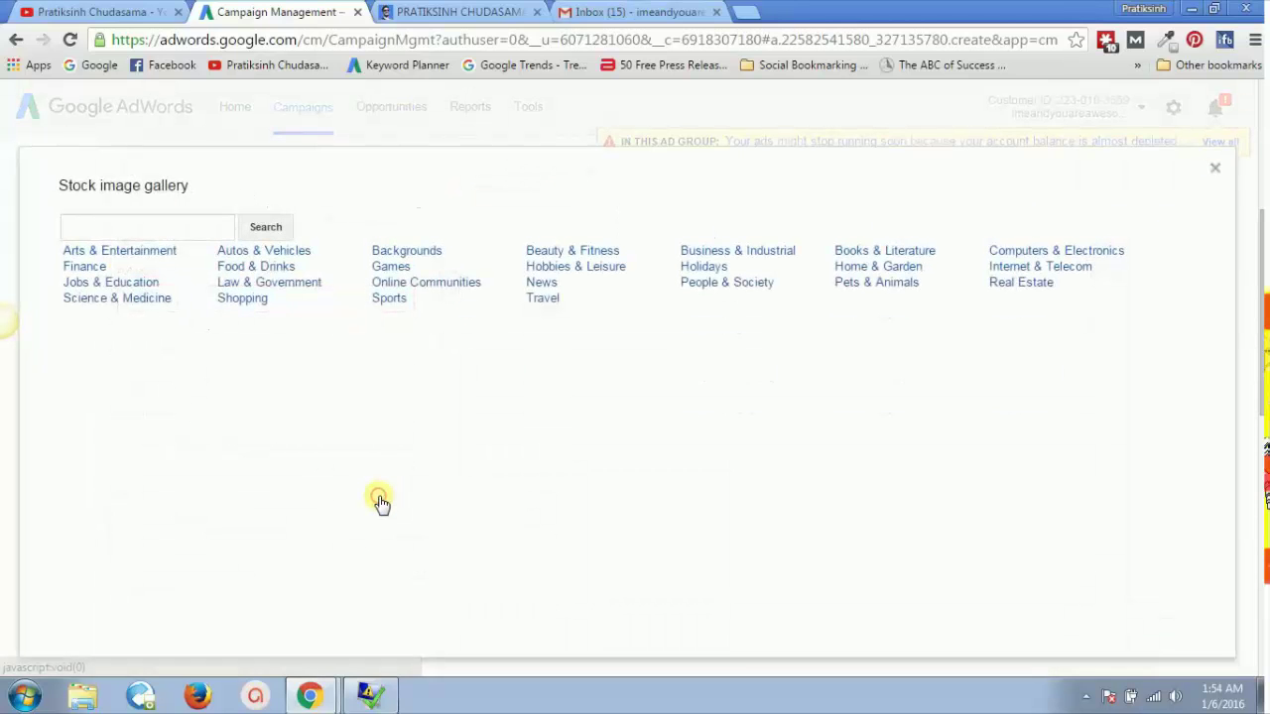
click(145, 251)
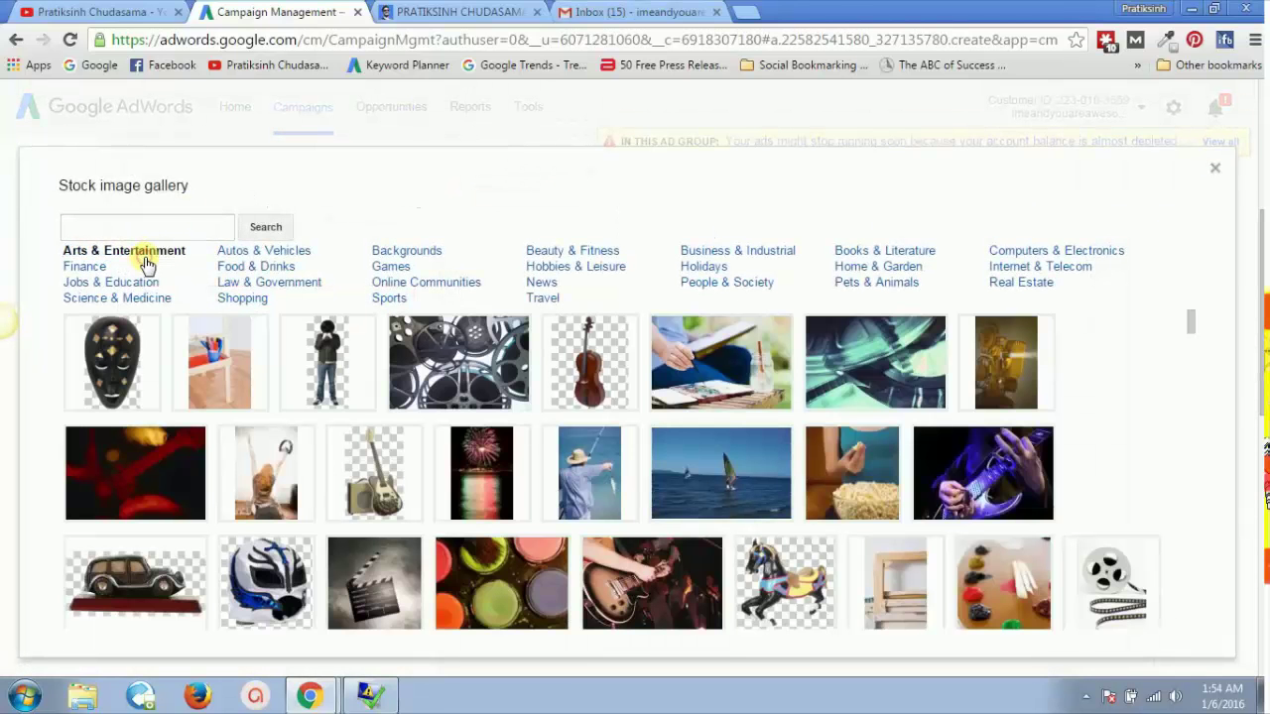
click(690, 472)
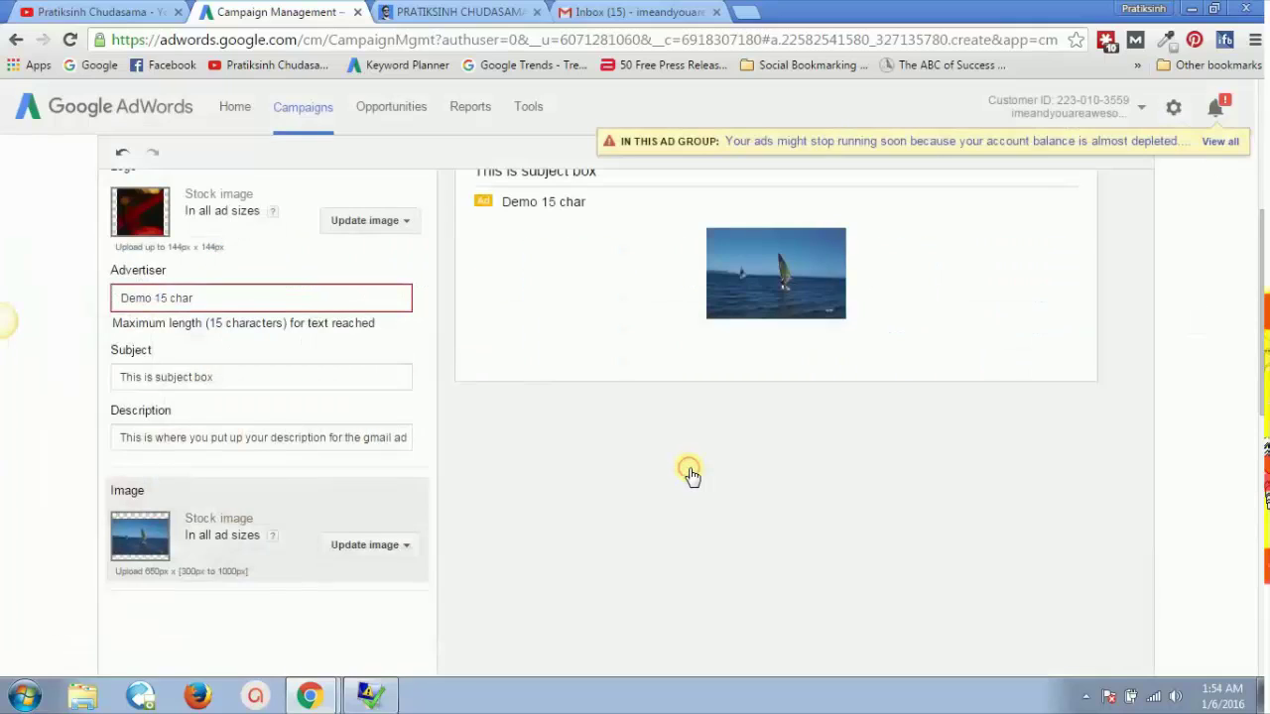
Reopen the stock image gallery for the ad's image and choose the same sailboat picture again
click(396, 546)
click(392, 552)
click(399, 546)
click(394, 497)
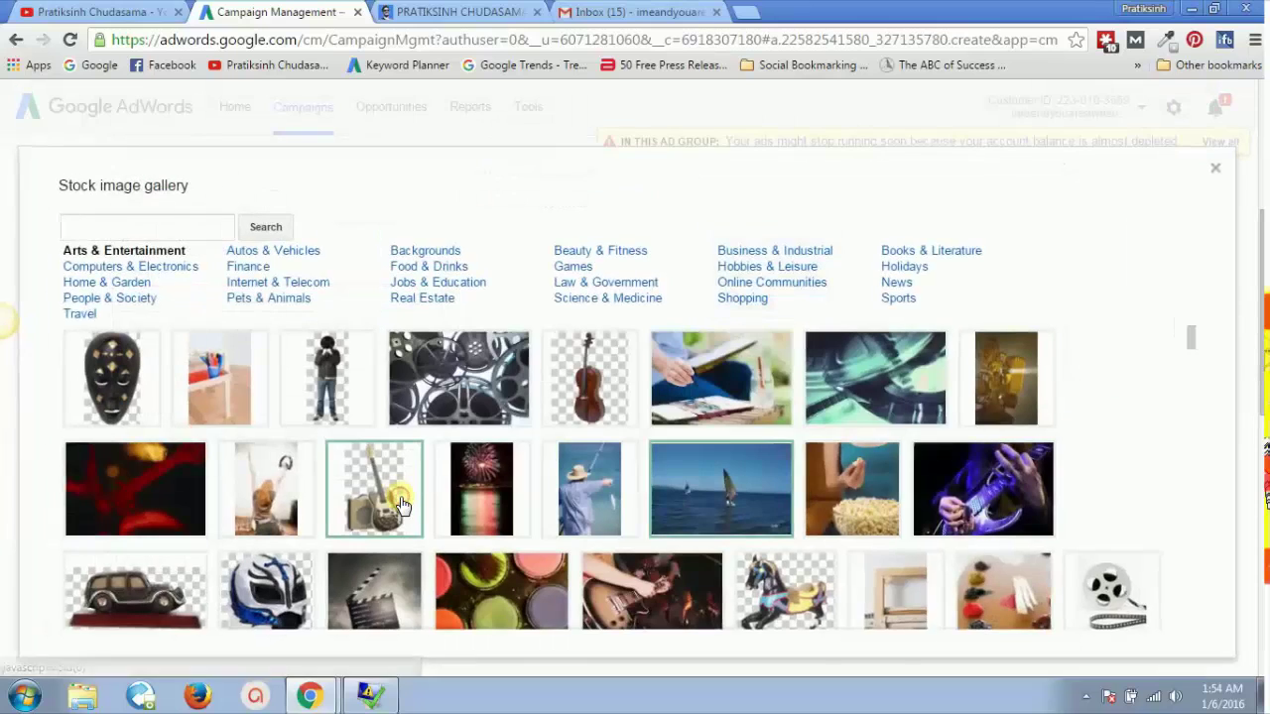
click(692, 486)
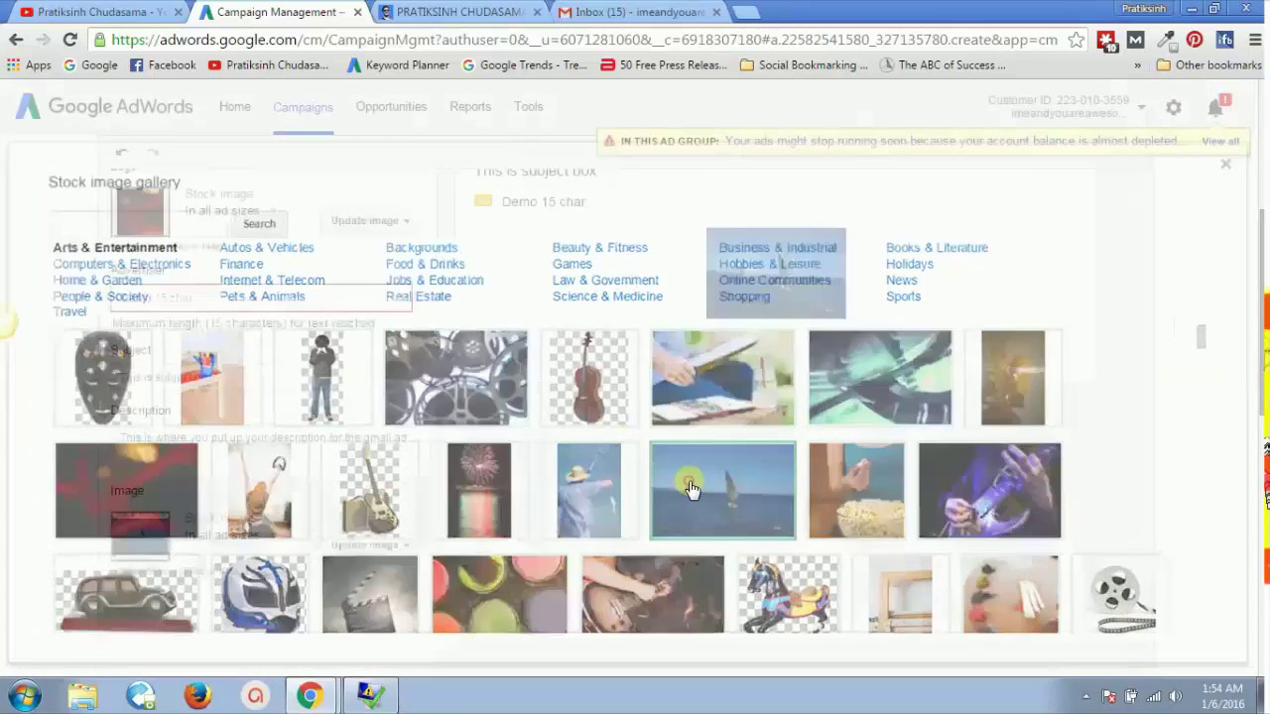
Review the completed ad form together with its collapsed and expanded previews
scroll(691, 487, up, 3)
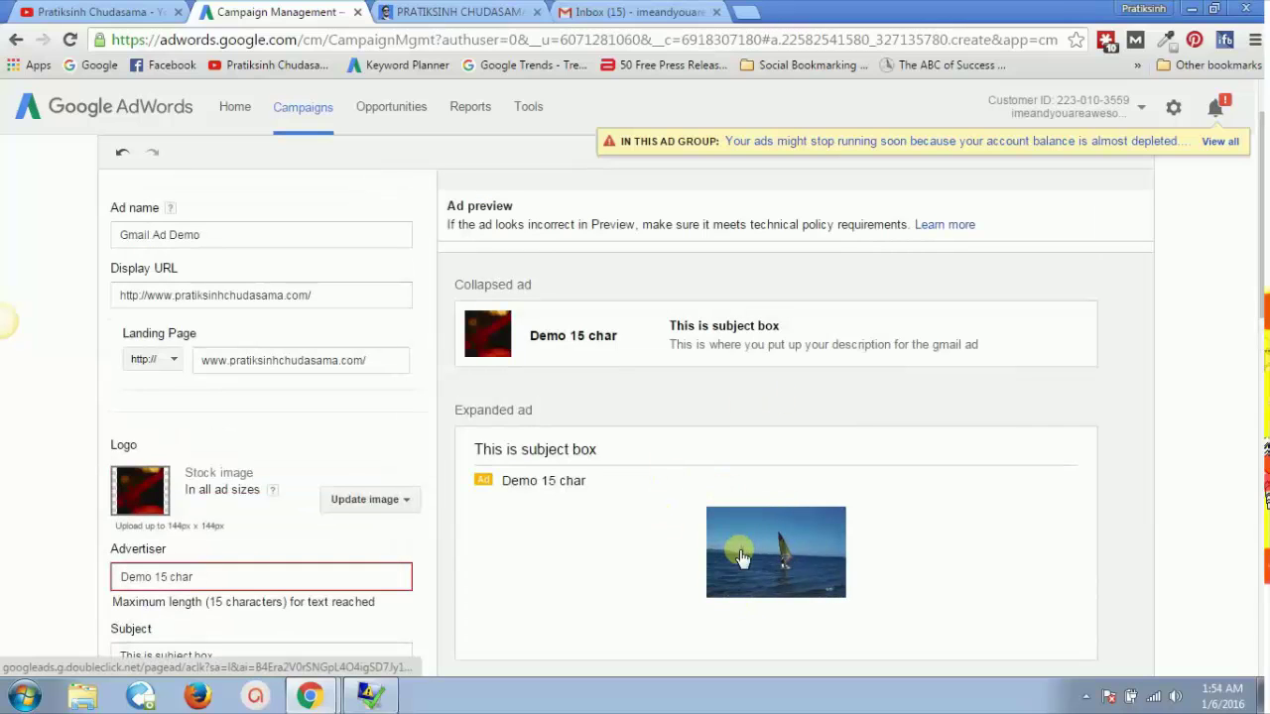
scroll(740, 555, down, 4)
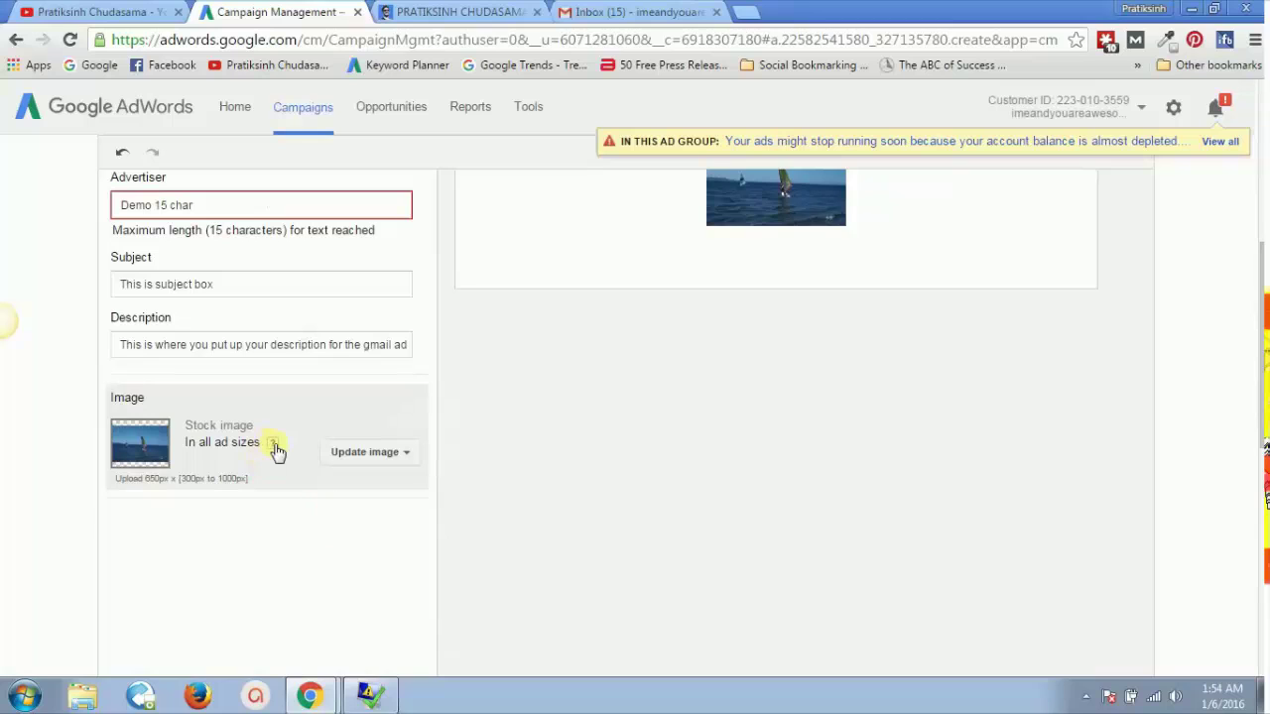
mouse_move(276, 448)
scroll(473, 475, up, 2)
scroll(473, 475, up, 3)
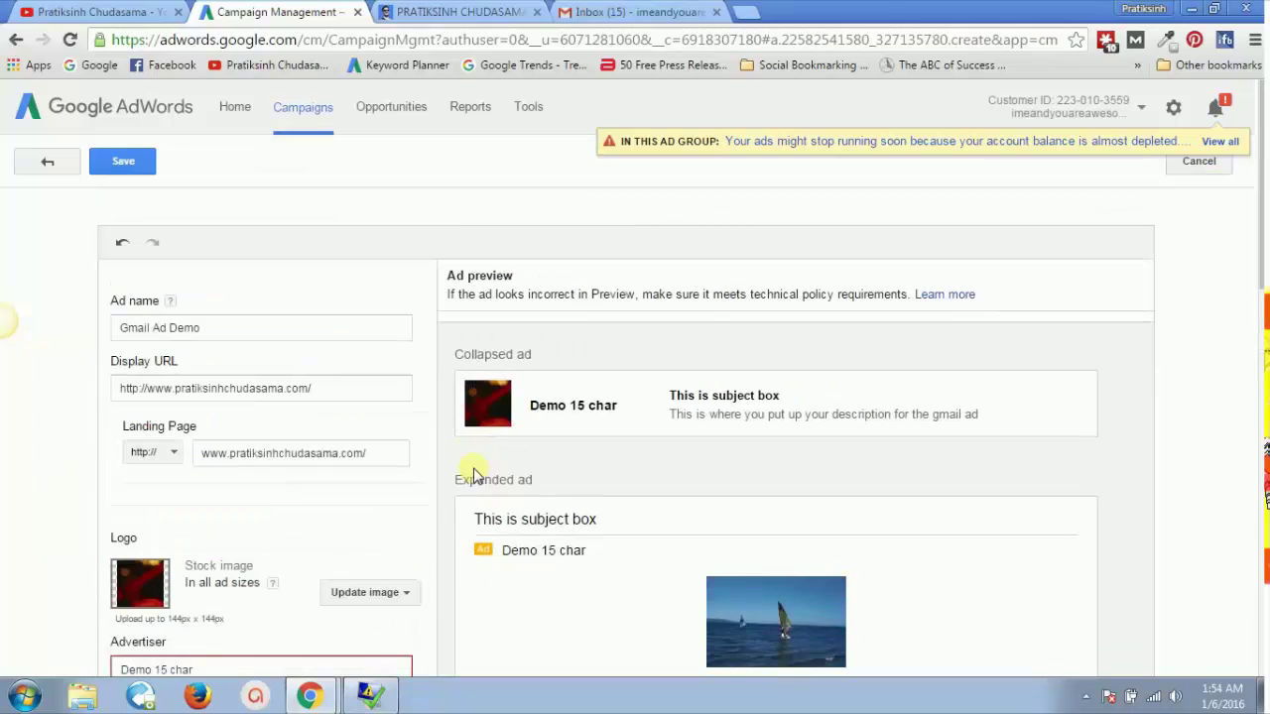
scroll(473, 475, down, 7)
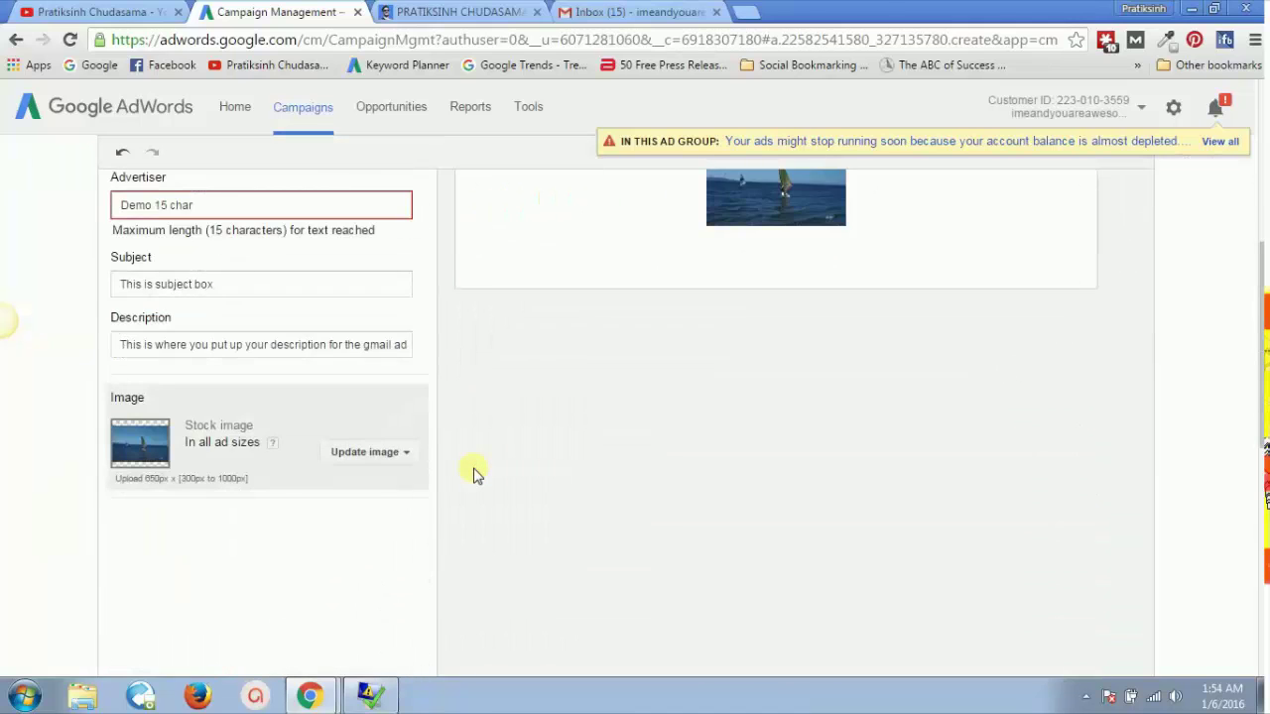
scroll(473, 475, up, 6)
scroll(473, 475, up, 1)
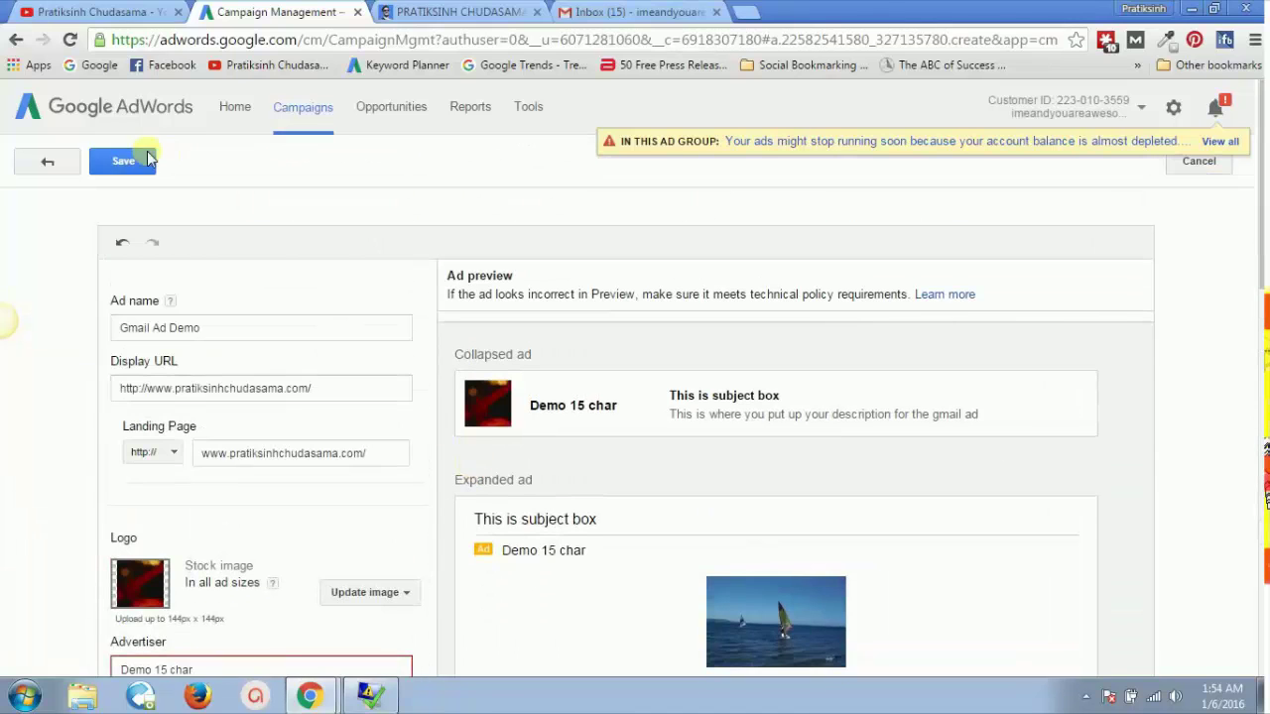
Save the Gmail image template ad and check its entry in the ad group's ads list
scroll(139, 162, down, 5)
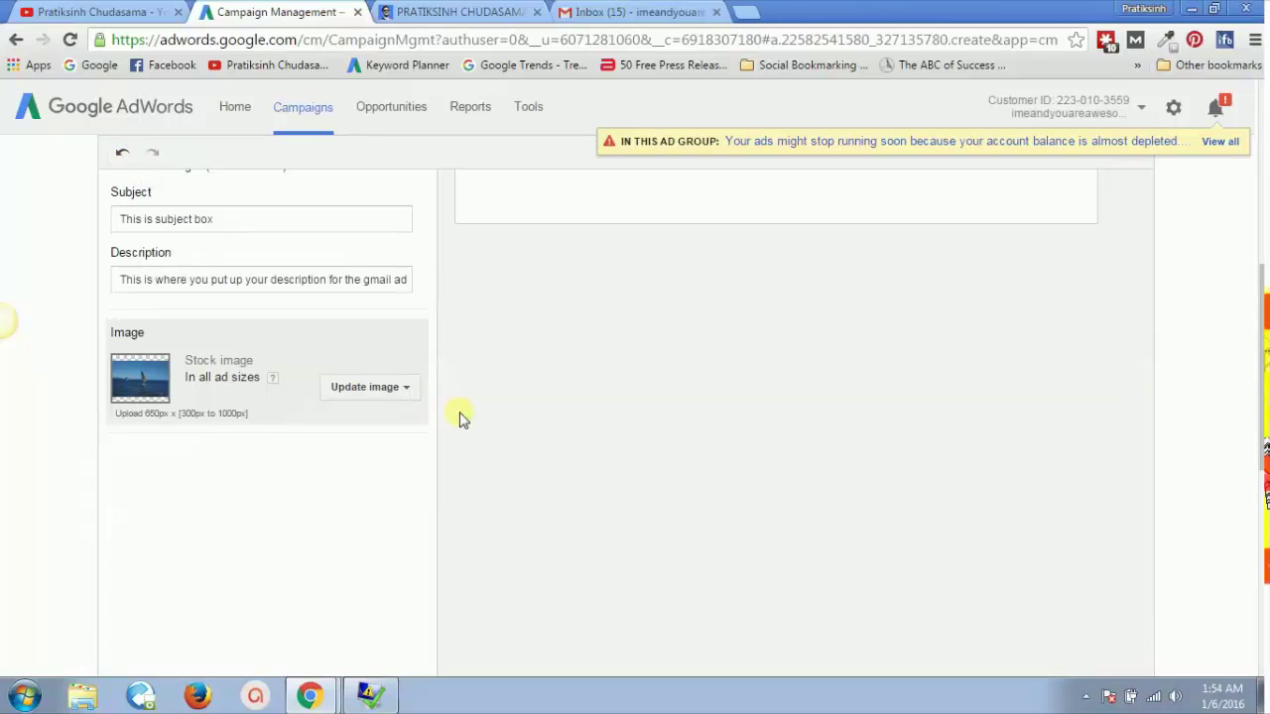
scroll(193, 274, up, 5)
click(141, 167)
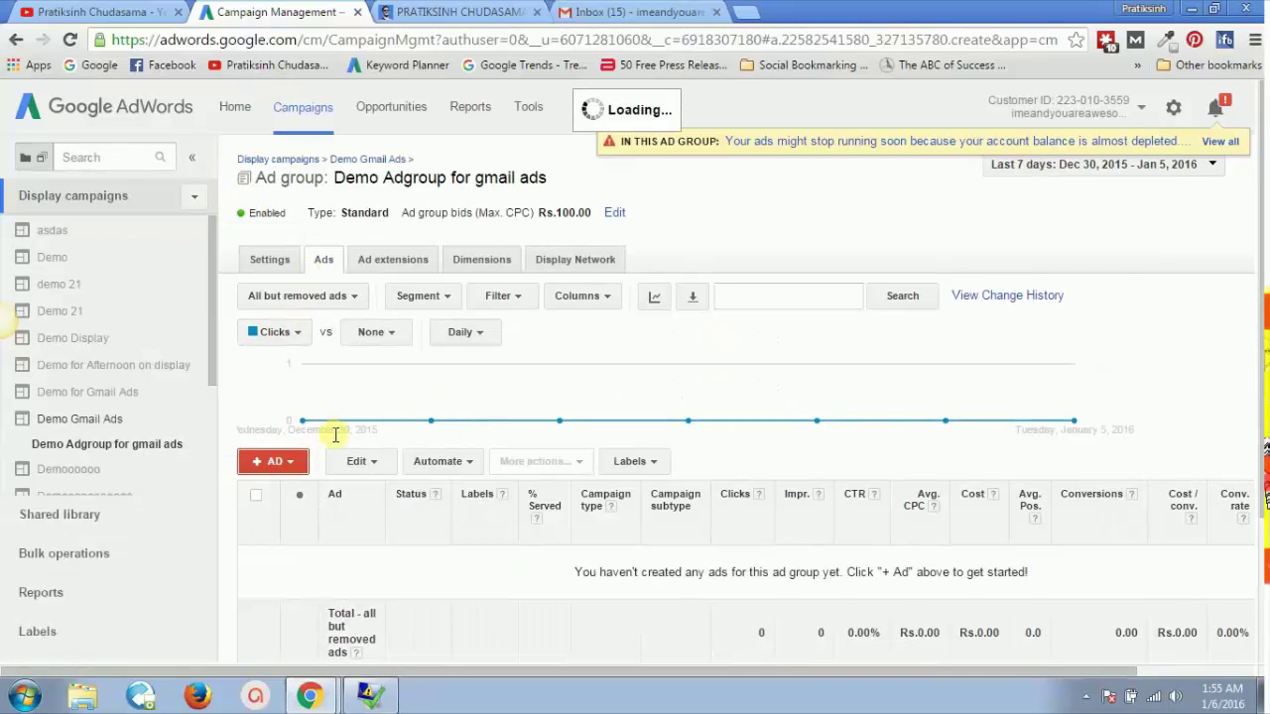
scroll(337, 462, down, 2)
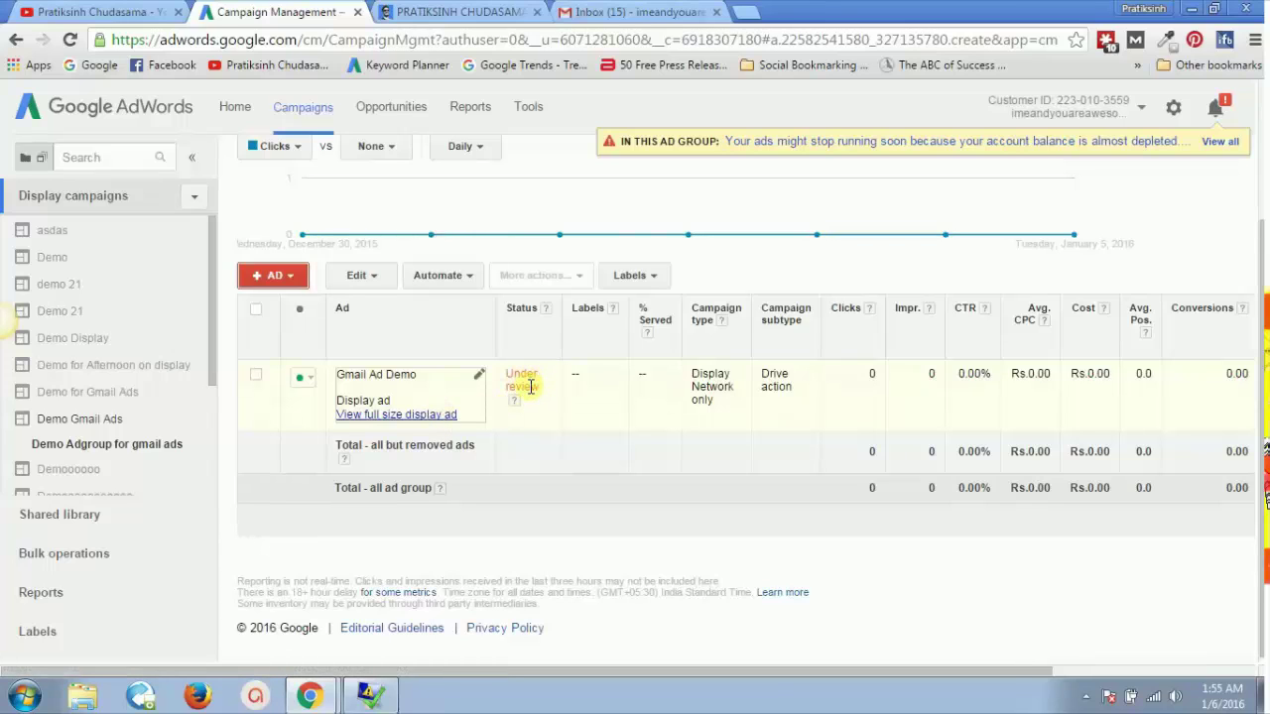
Open the full-size preview of Gmail Ad Demo, copy its share link and load the link in a new browser tab
click(387, 418)
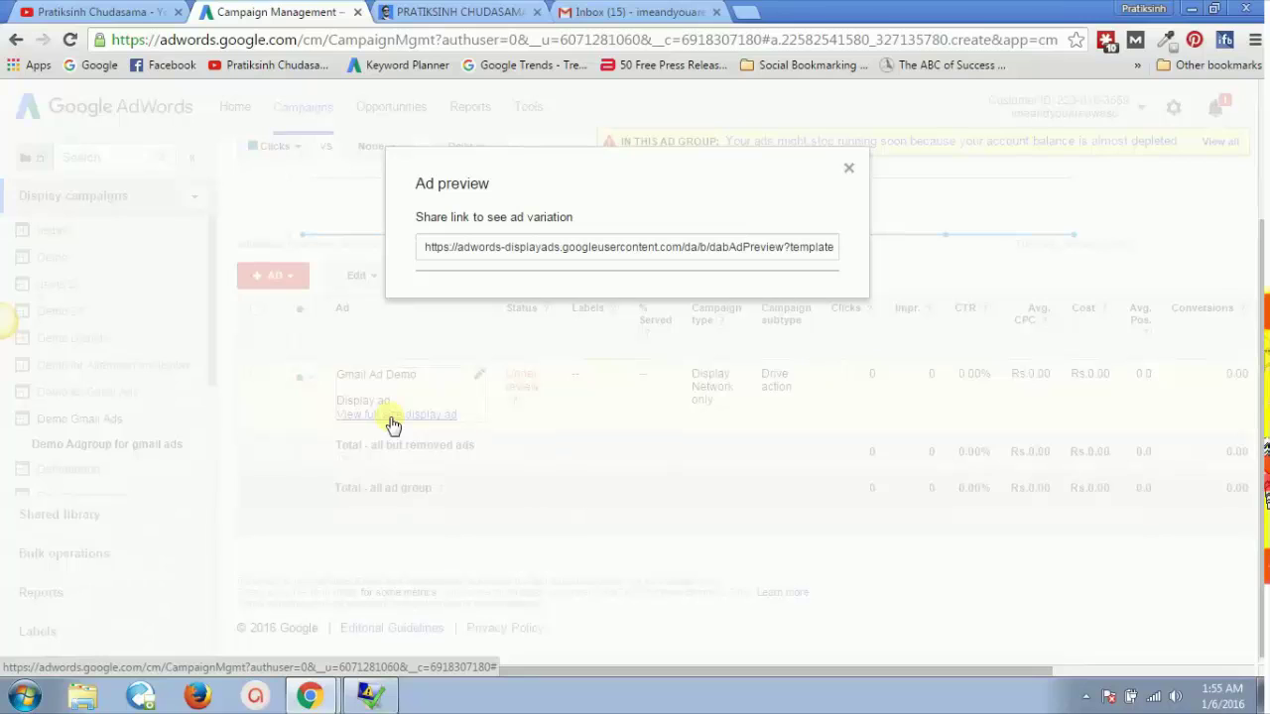
click(525, 243)
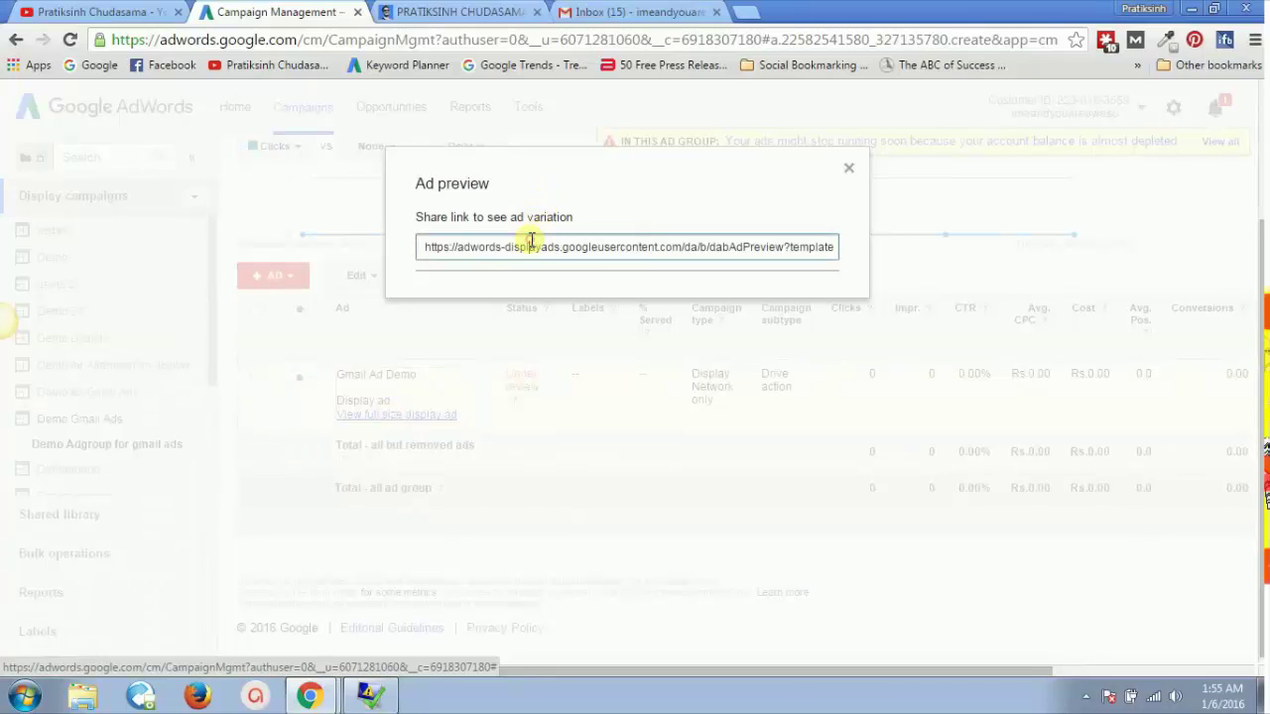
key(ctrl+c)
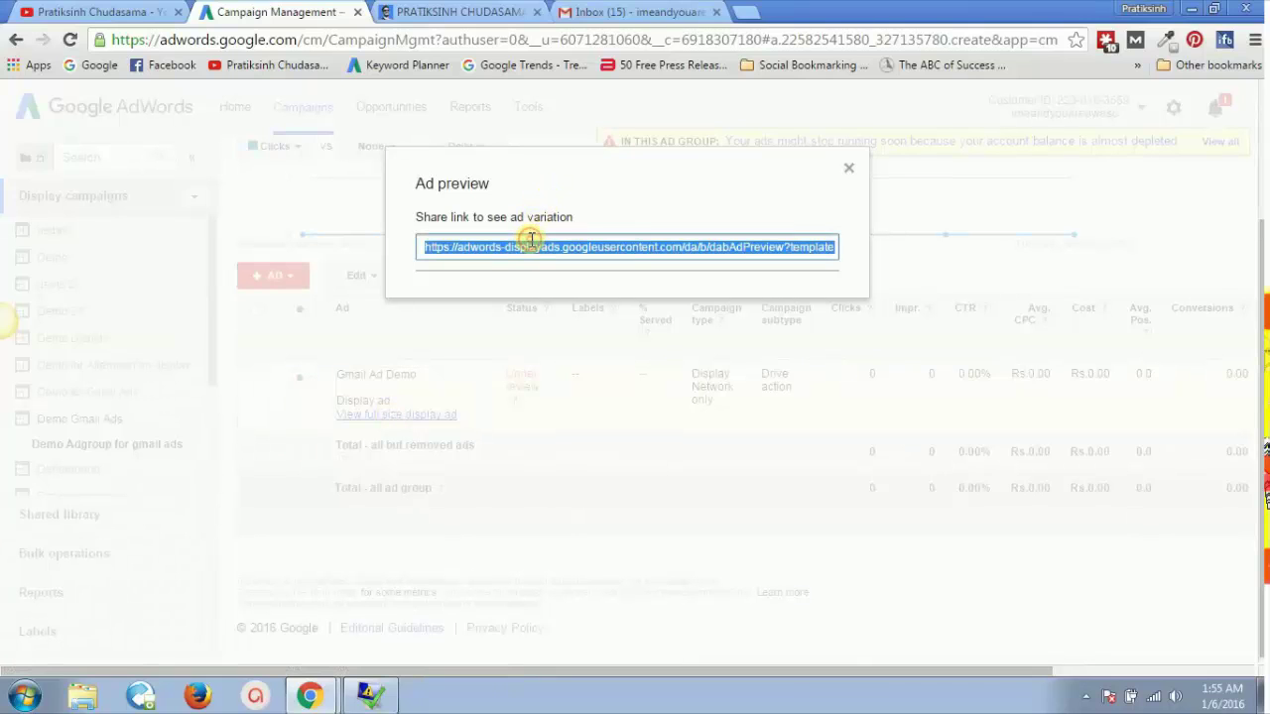
click(746, 12)
key(ctrl+v)
key(Return)
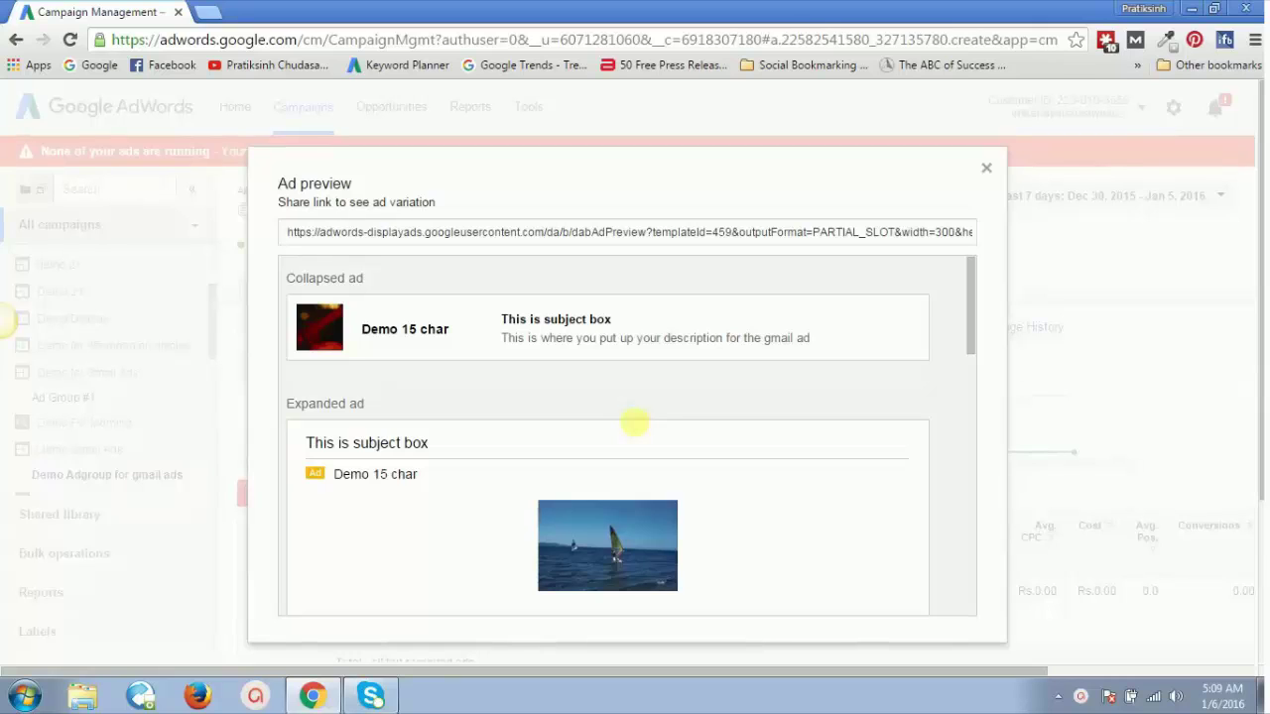
Close the ad preview and open the placements in the ad group's Display Network targeting for editing
click(988, 171)
click(590, 295)
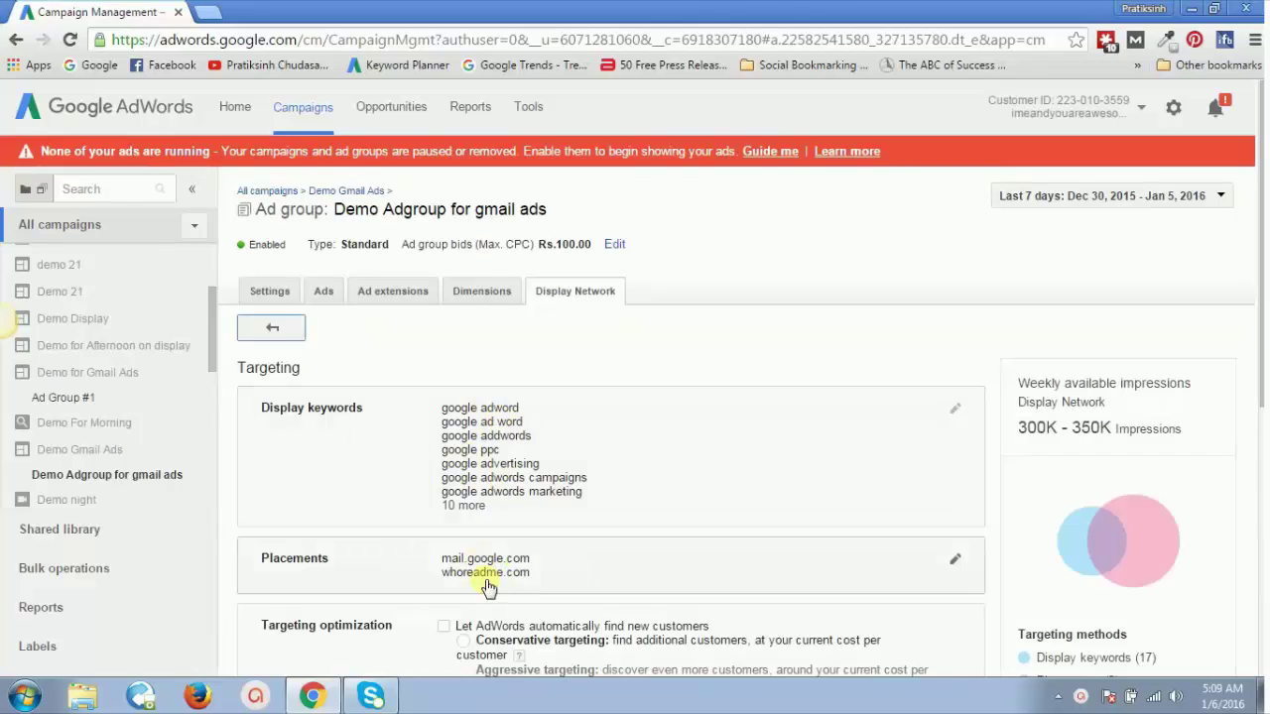
click(958, 561)
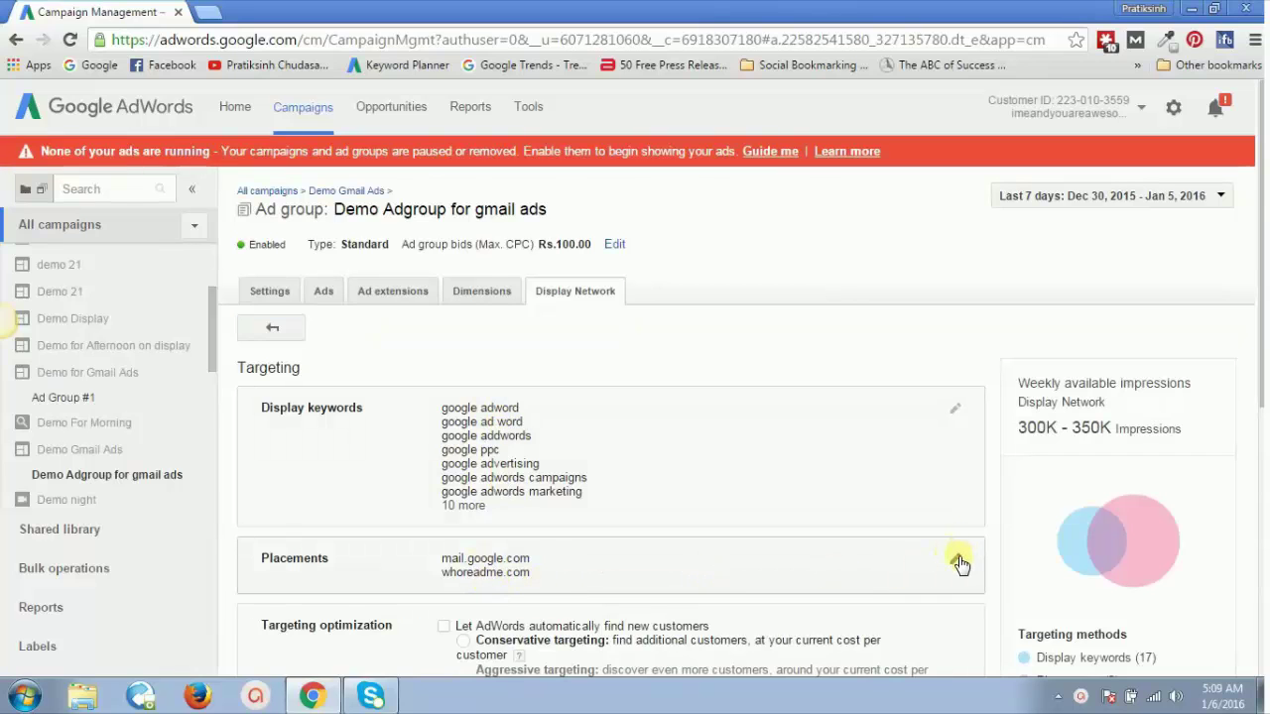
Add yahoo.com to the ad group's placements with the multiple placements entry and review the selected websites
drag(1260, 264, 1263, 464)
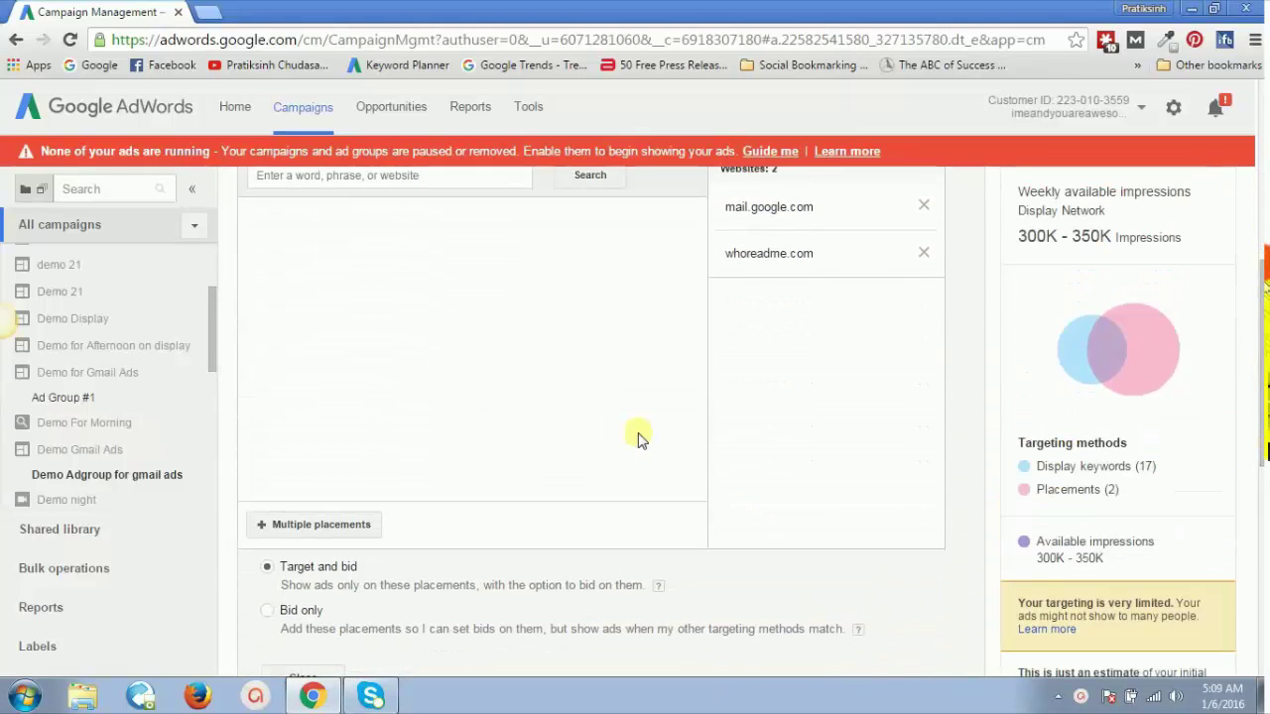
click(325, 530)
click(378, 312)
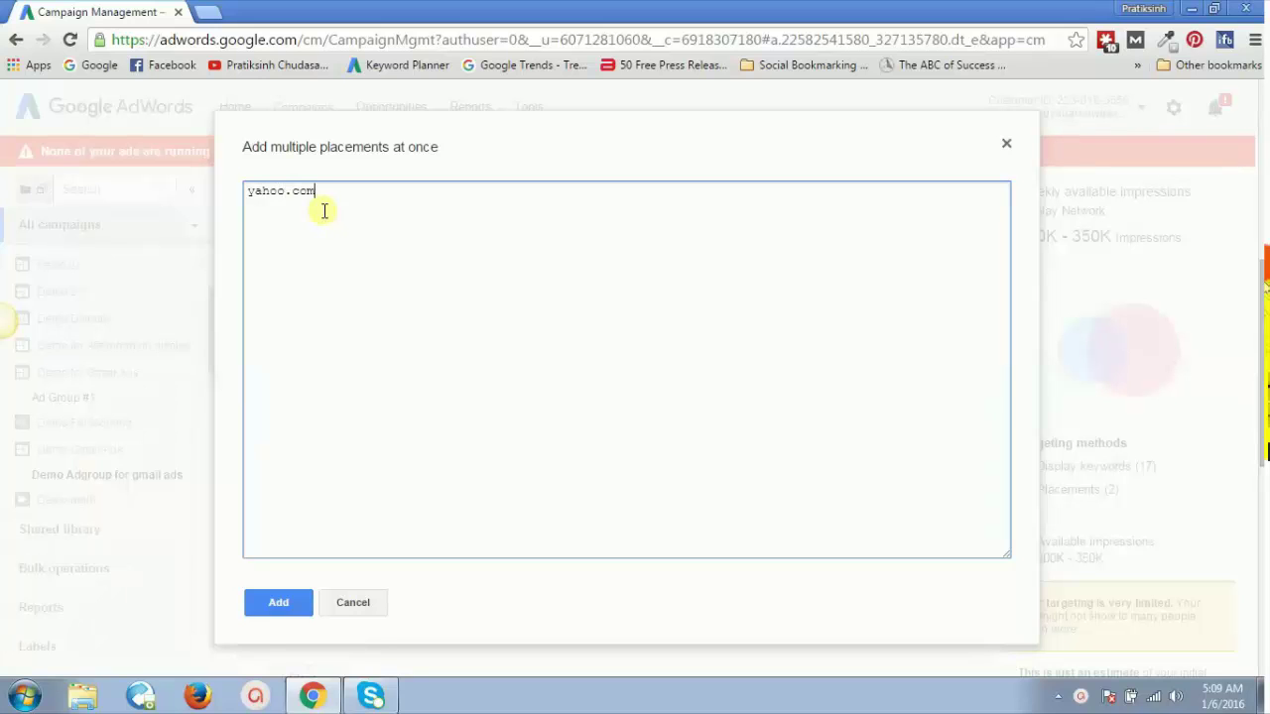
click(280, 602)
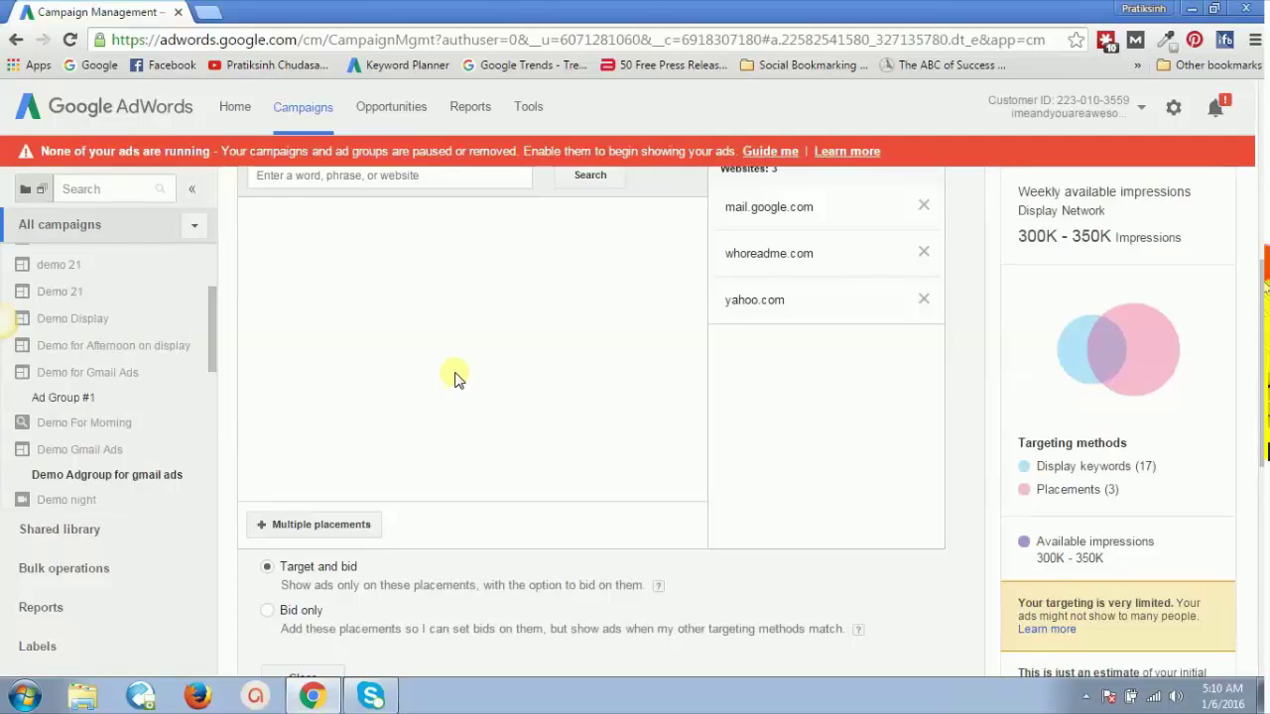
scroll(454, 379, down, 4)
scroll(456, 378, up, 1)
scroll(455, 379, up, 3)
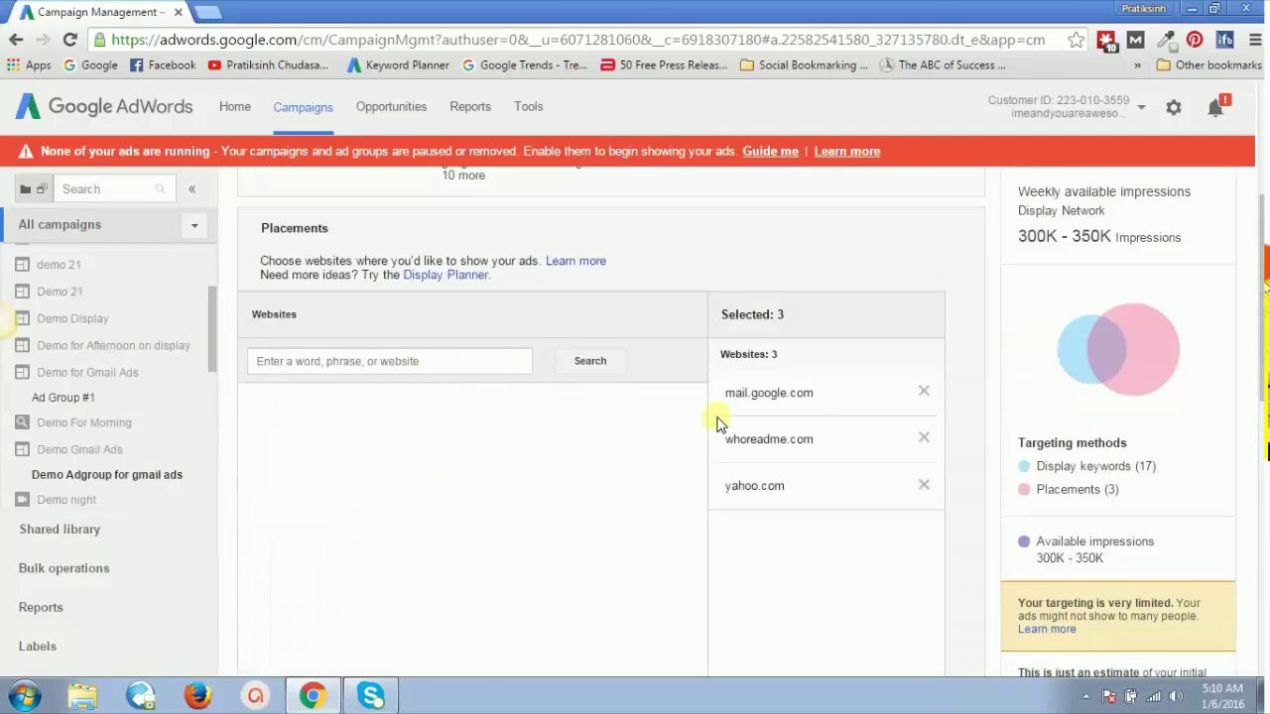